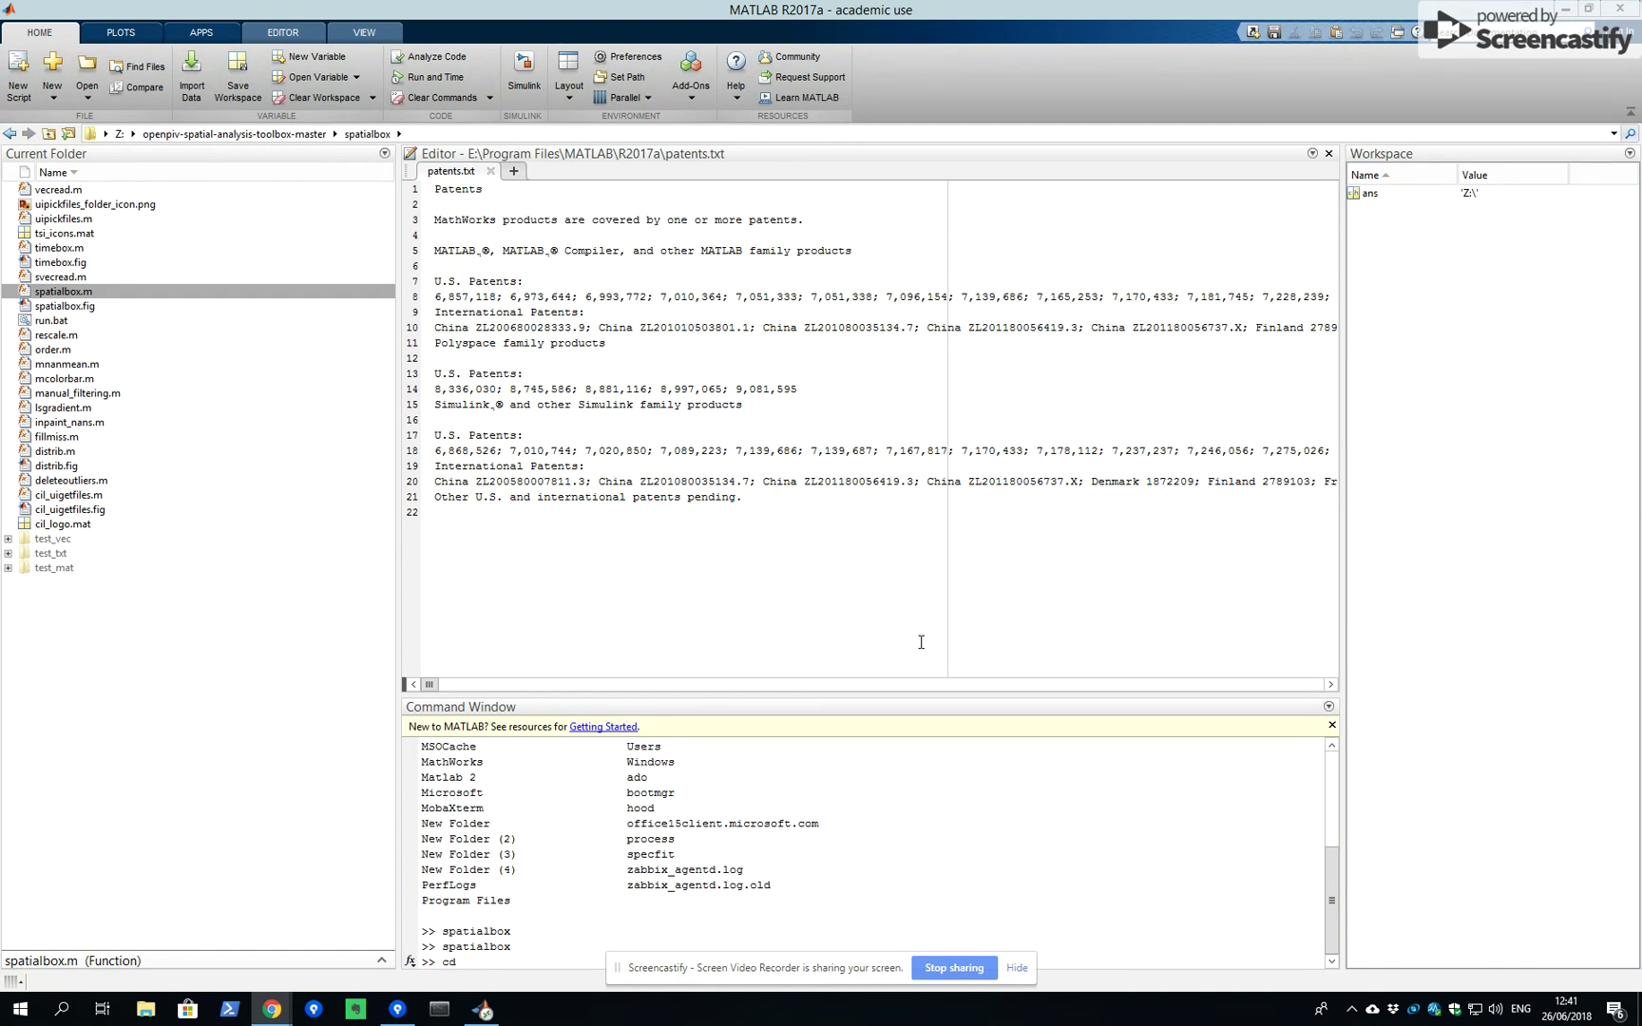
# - Run spatialbox.m from the Current Folder to launch the OpenPIV toolbox v0.21
pyautogui.rightClick(77, 295)
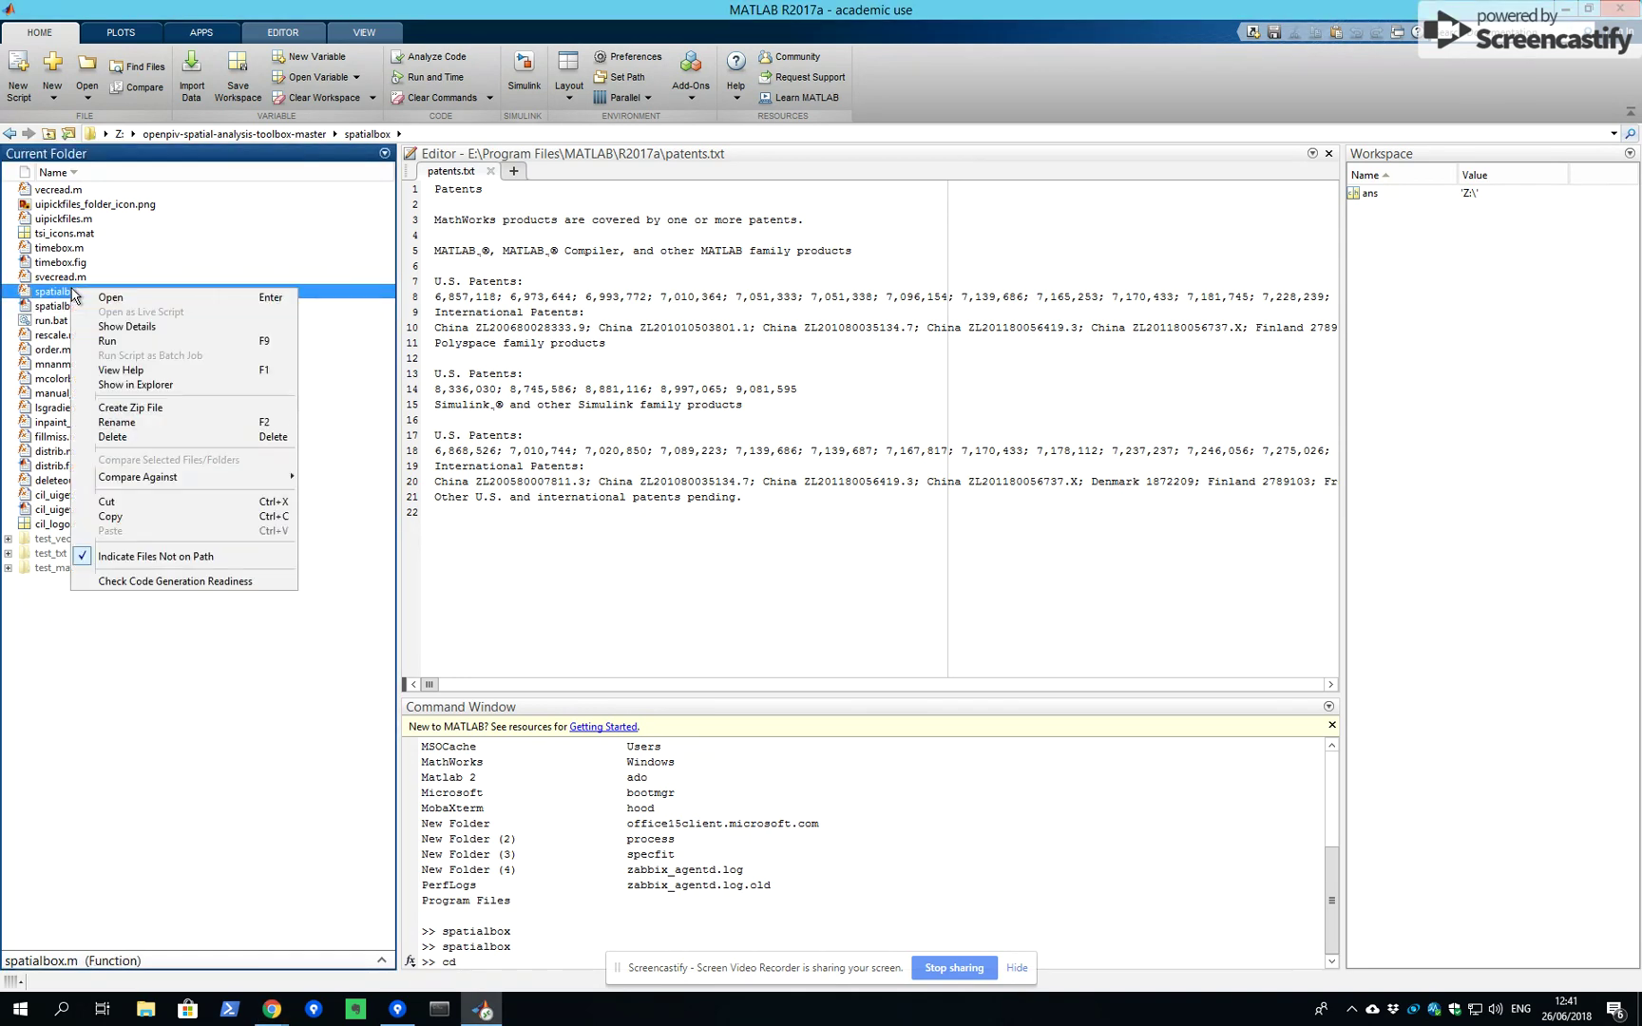
pyautogui.click(120, 341)
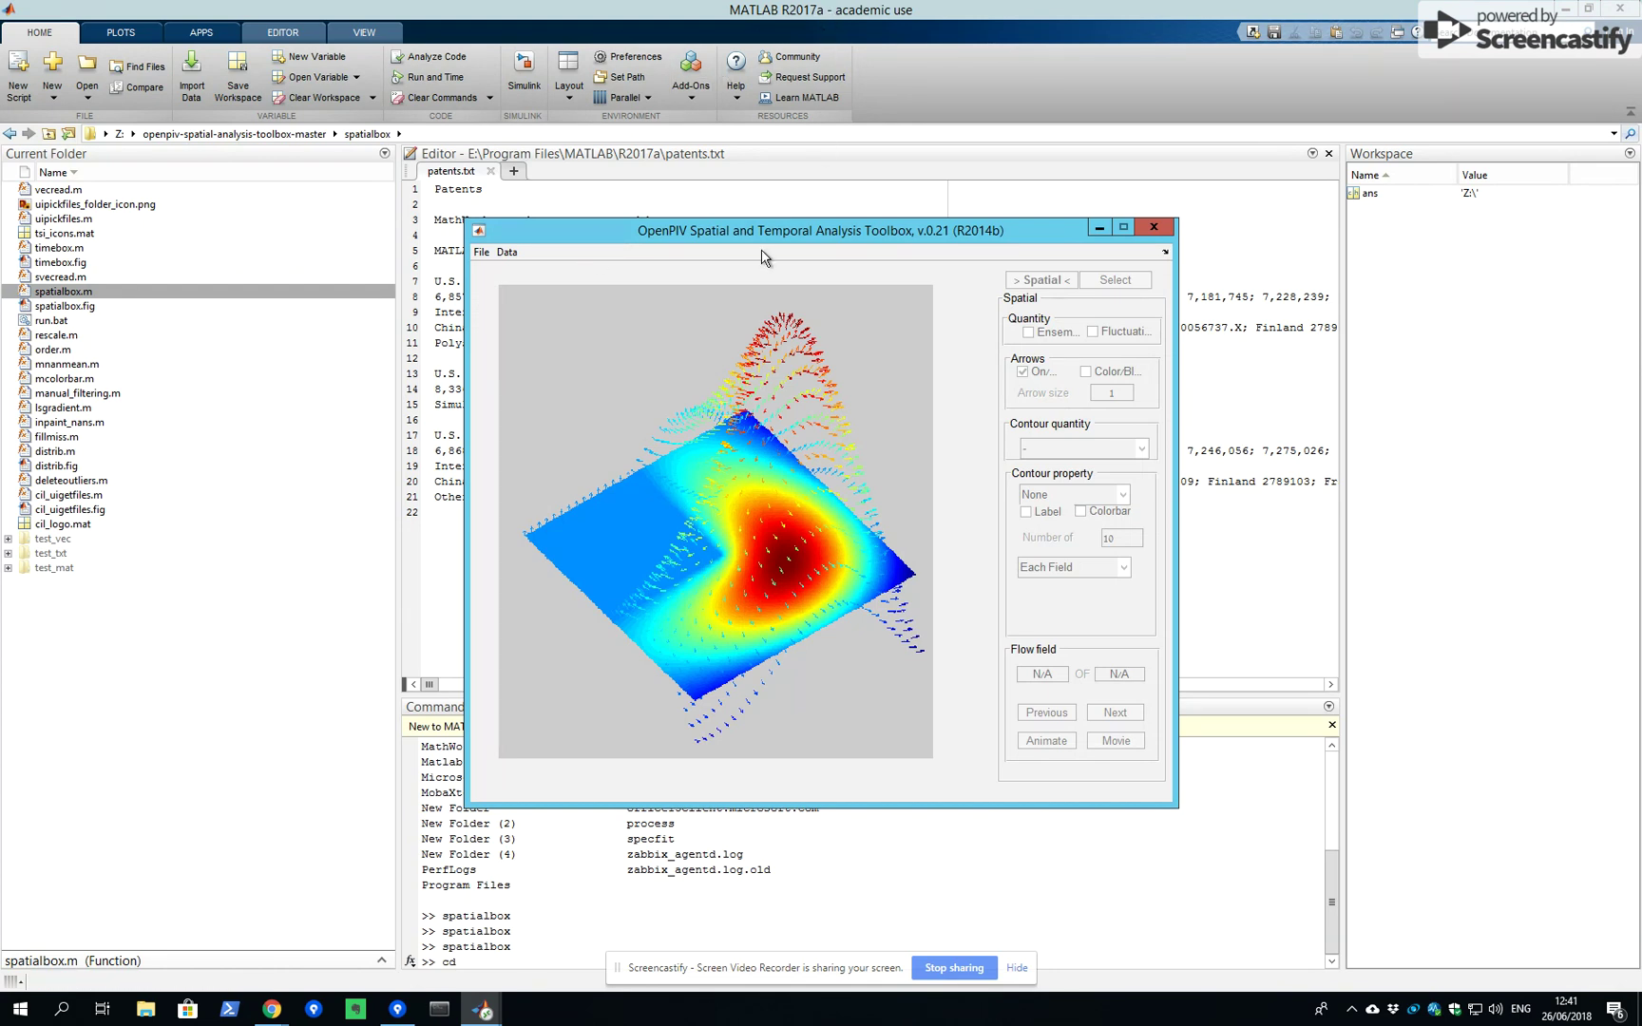
pyautogui.moveTo(695, 234); pyautogui.dragTo(718, 284)
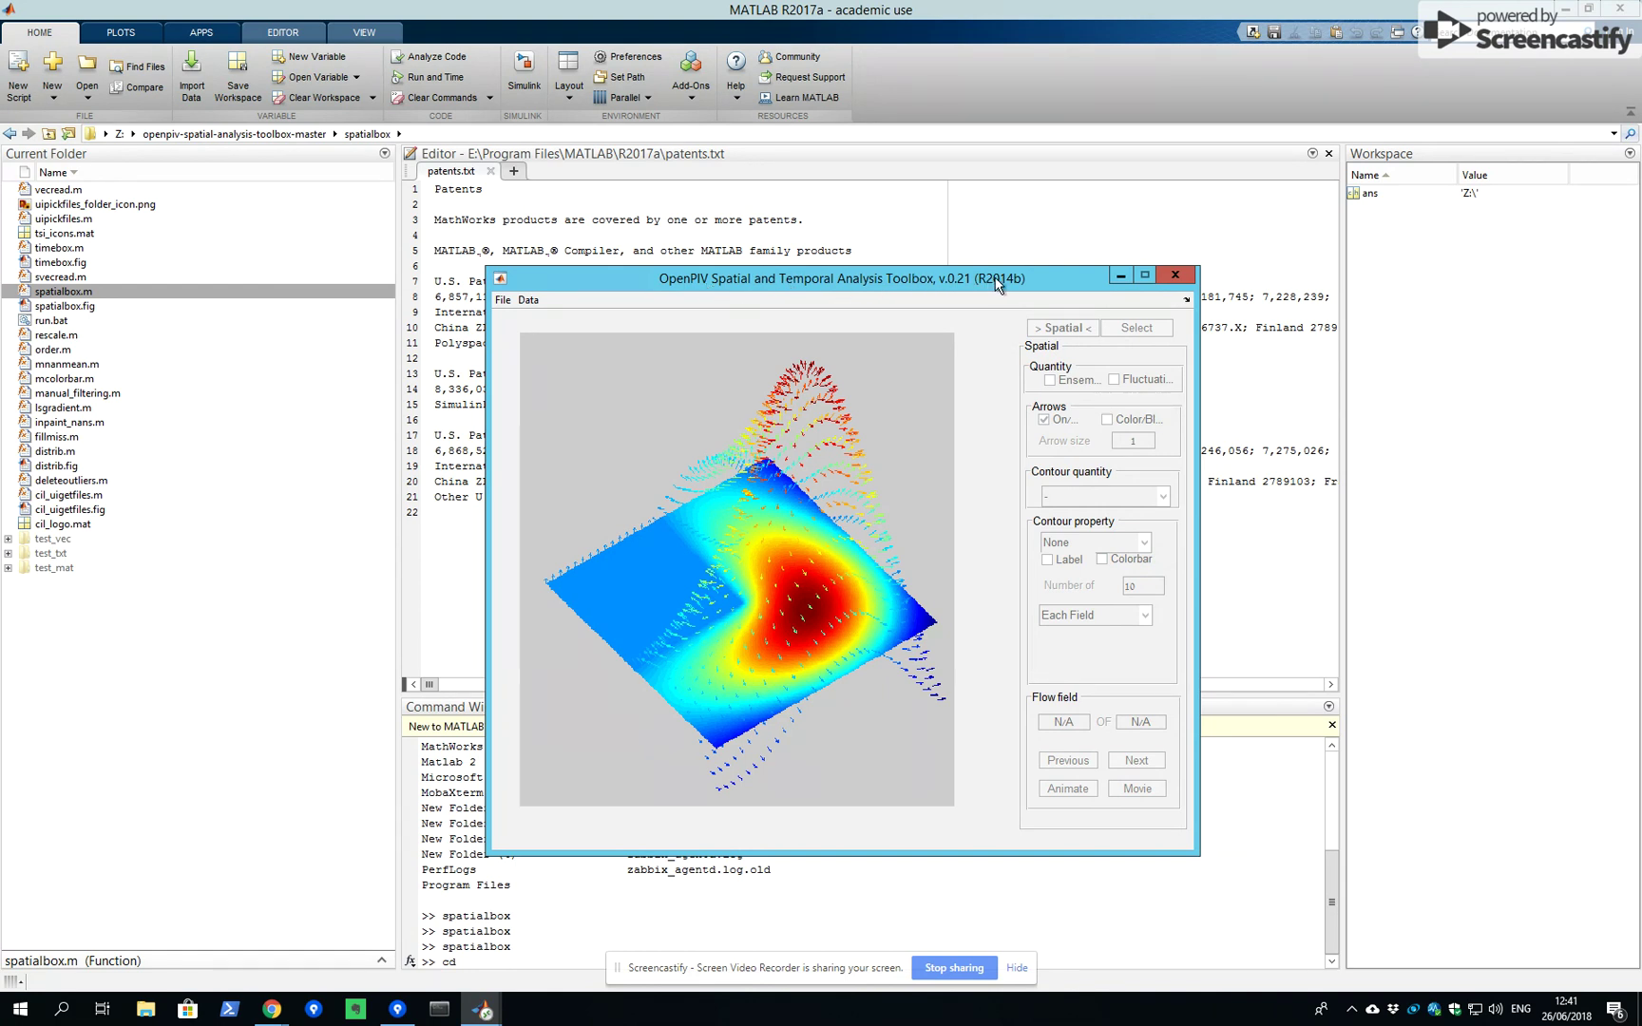
pyautogui.click(506, 302)
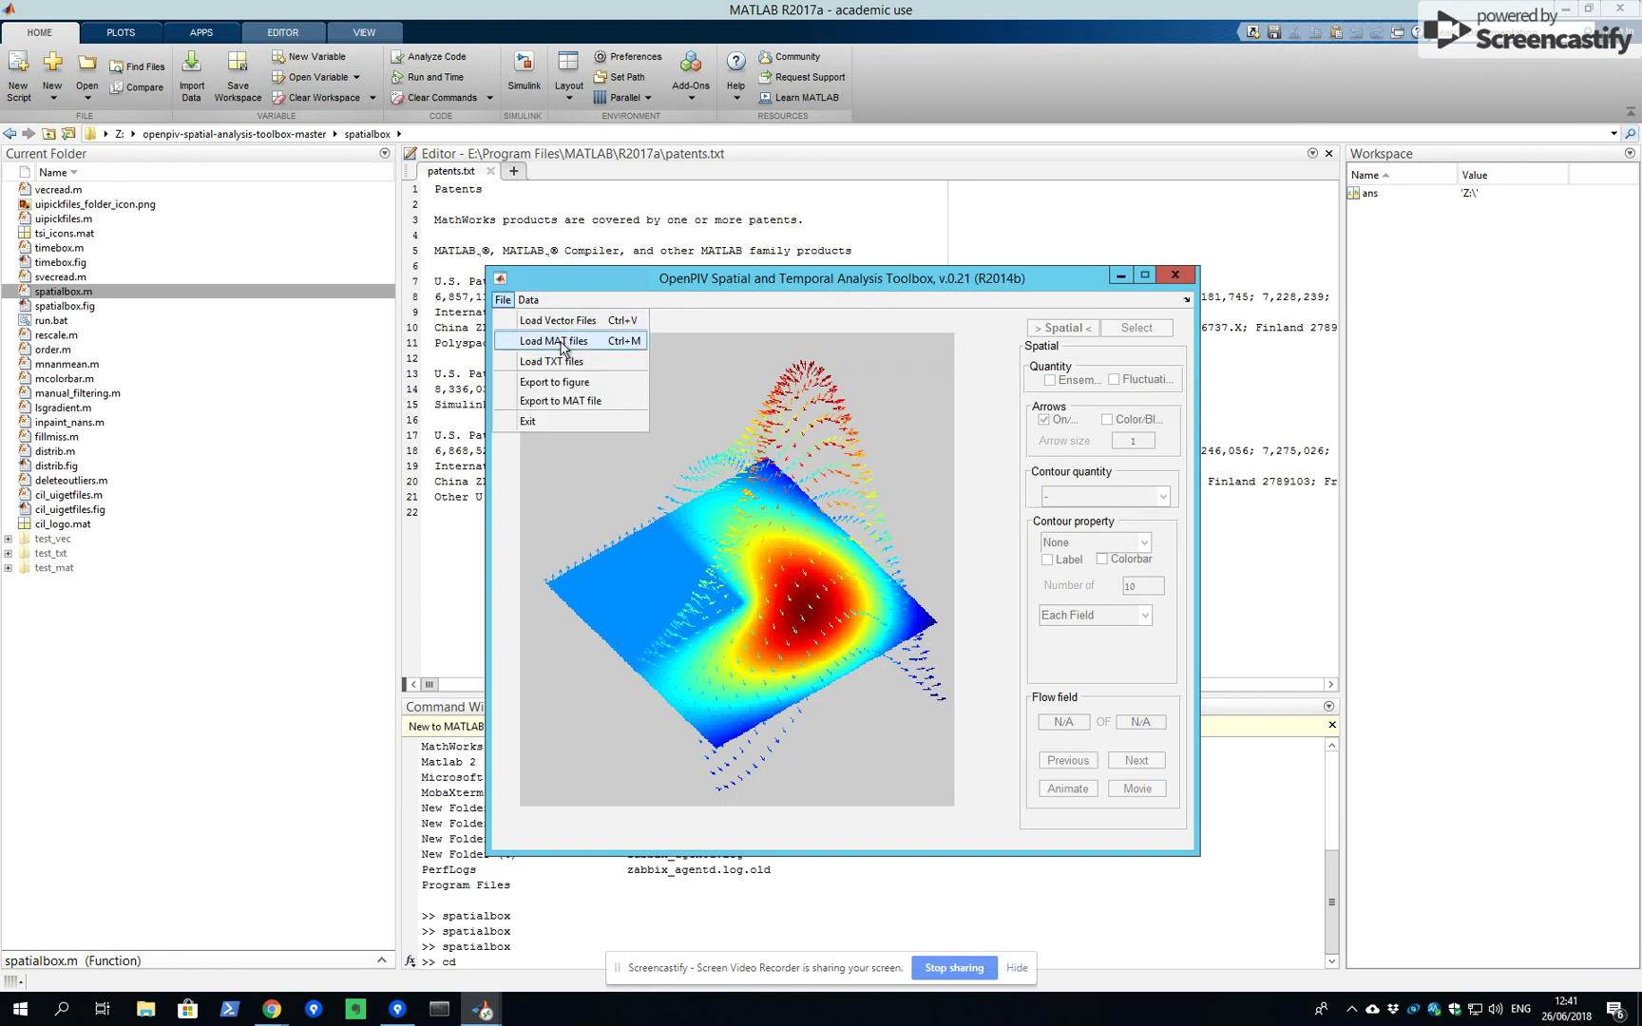
# - Load all six .vec files from the test_vec folder as vector files
pyautogui.click(564, 327)
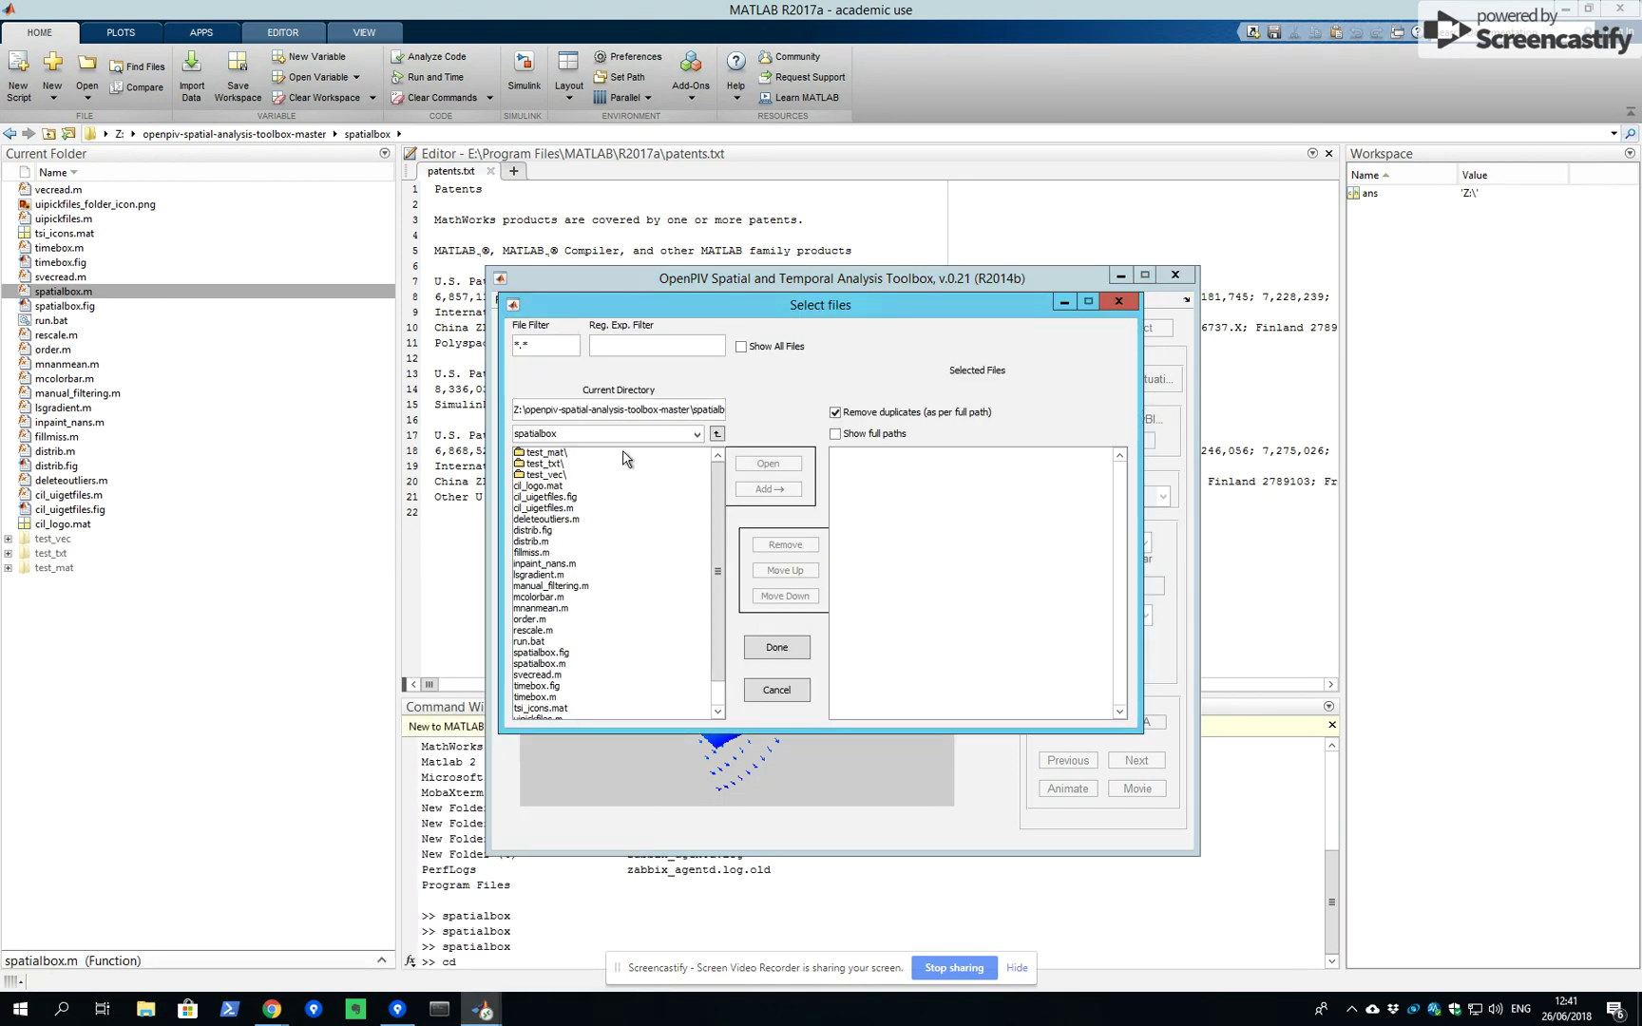
pyautogui.doubleClick(559, 475)
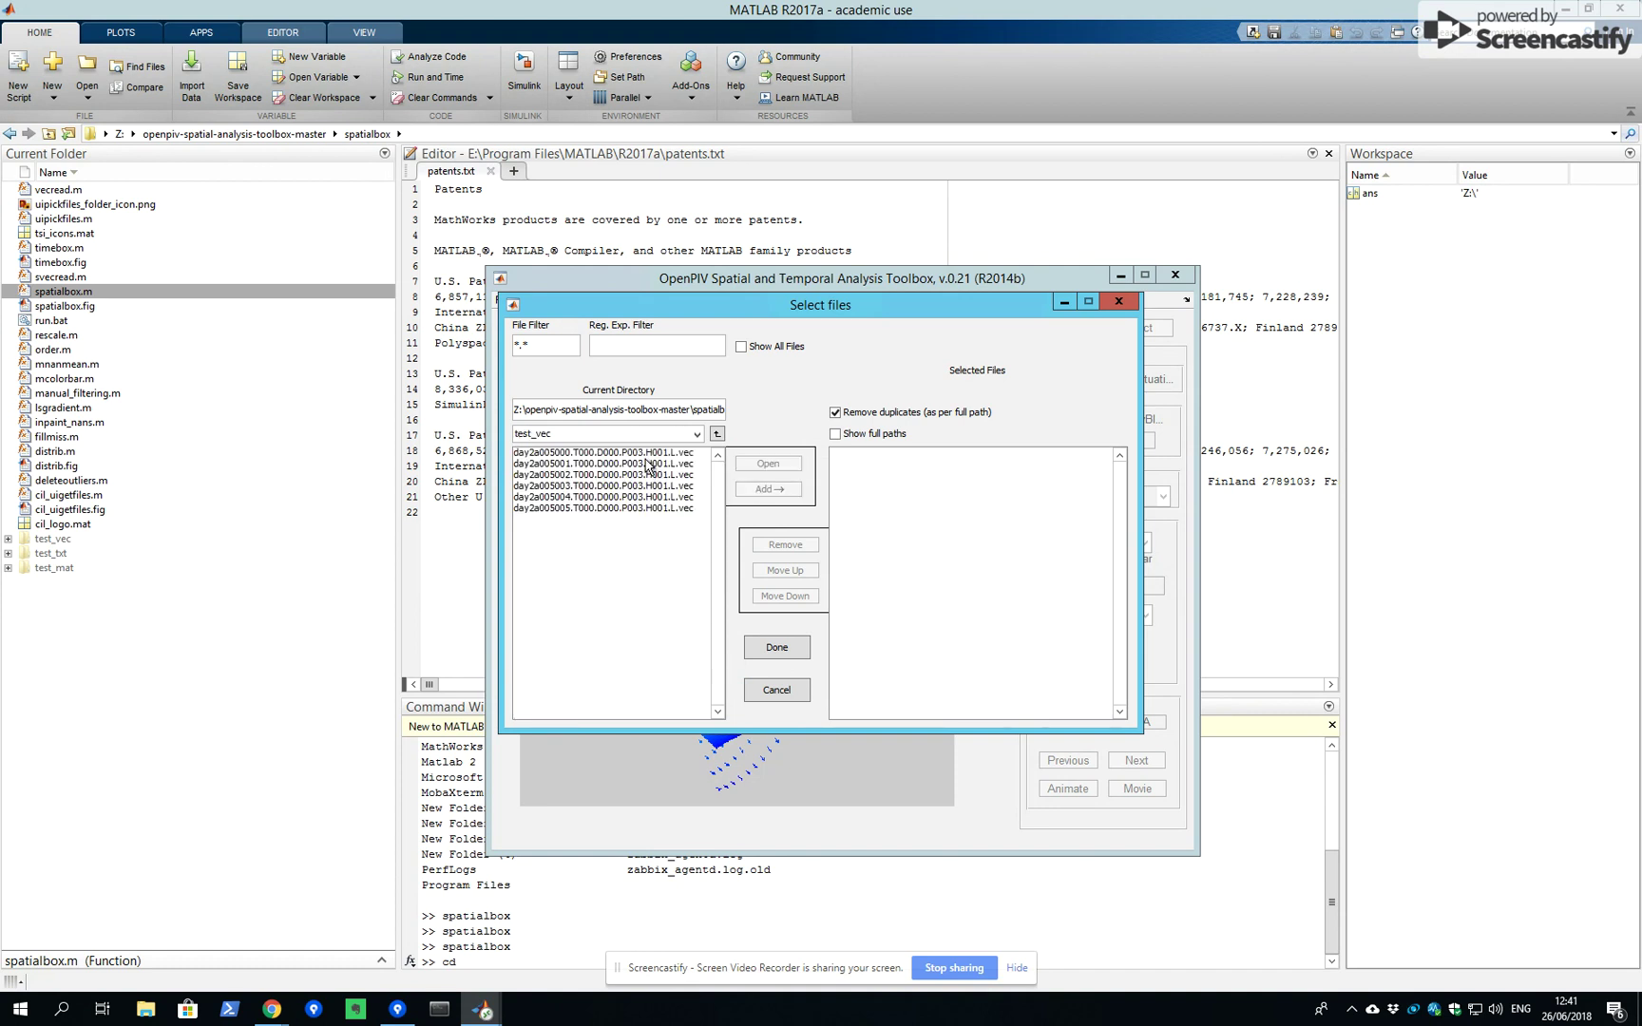
pyautogui.moveTo(645, 460); pyautogui.dragTo(649, 513)
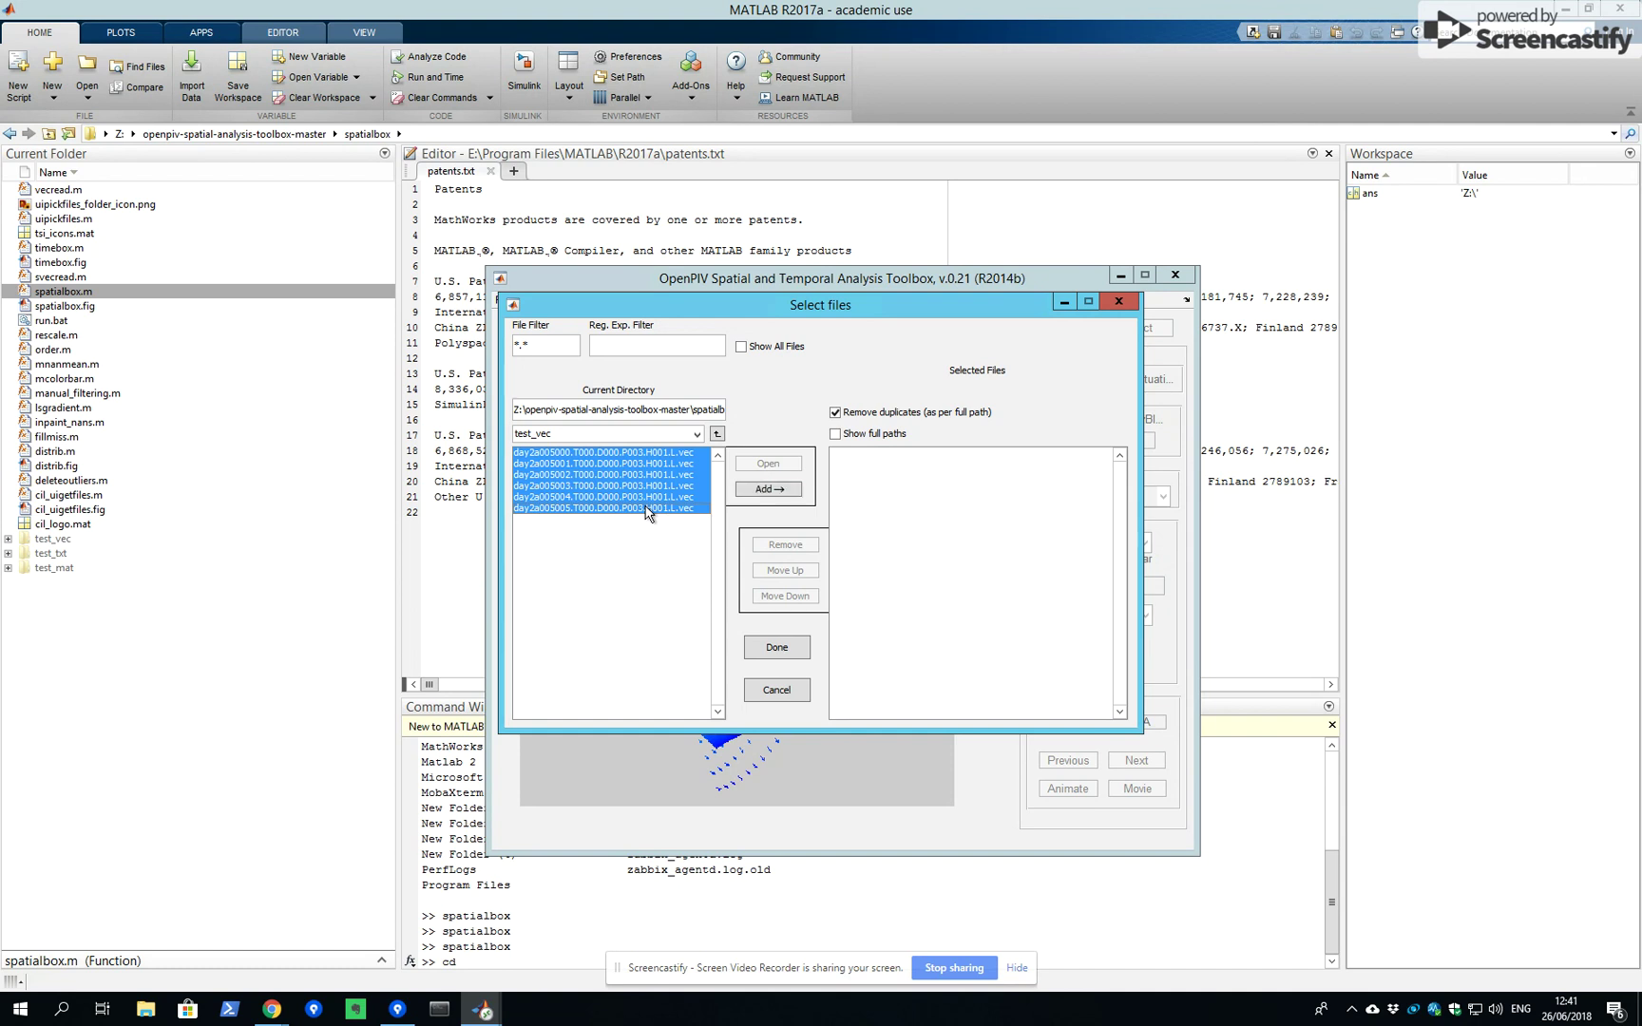
pyautogui.click(756, 493)
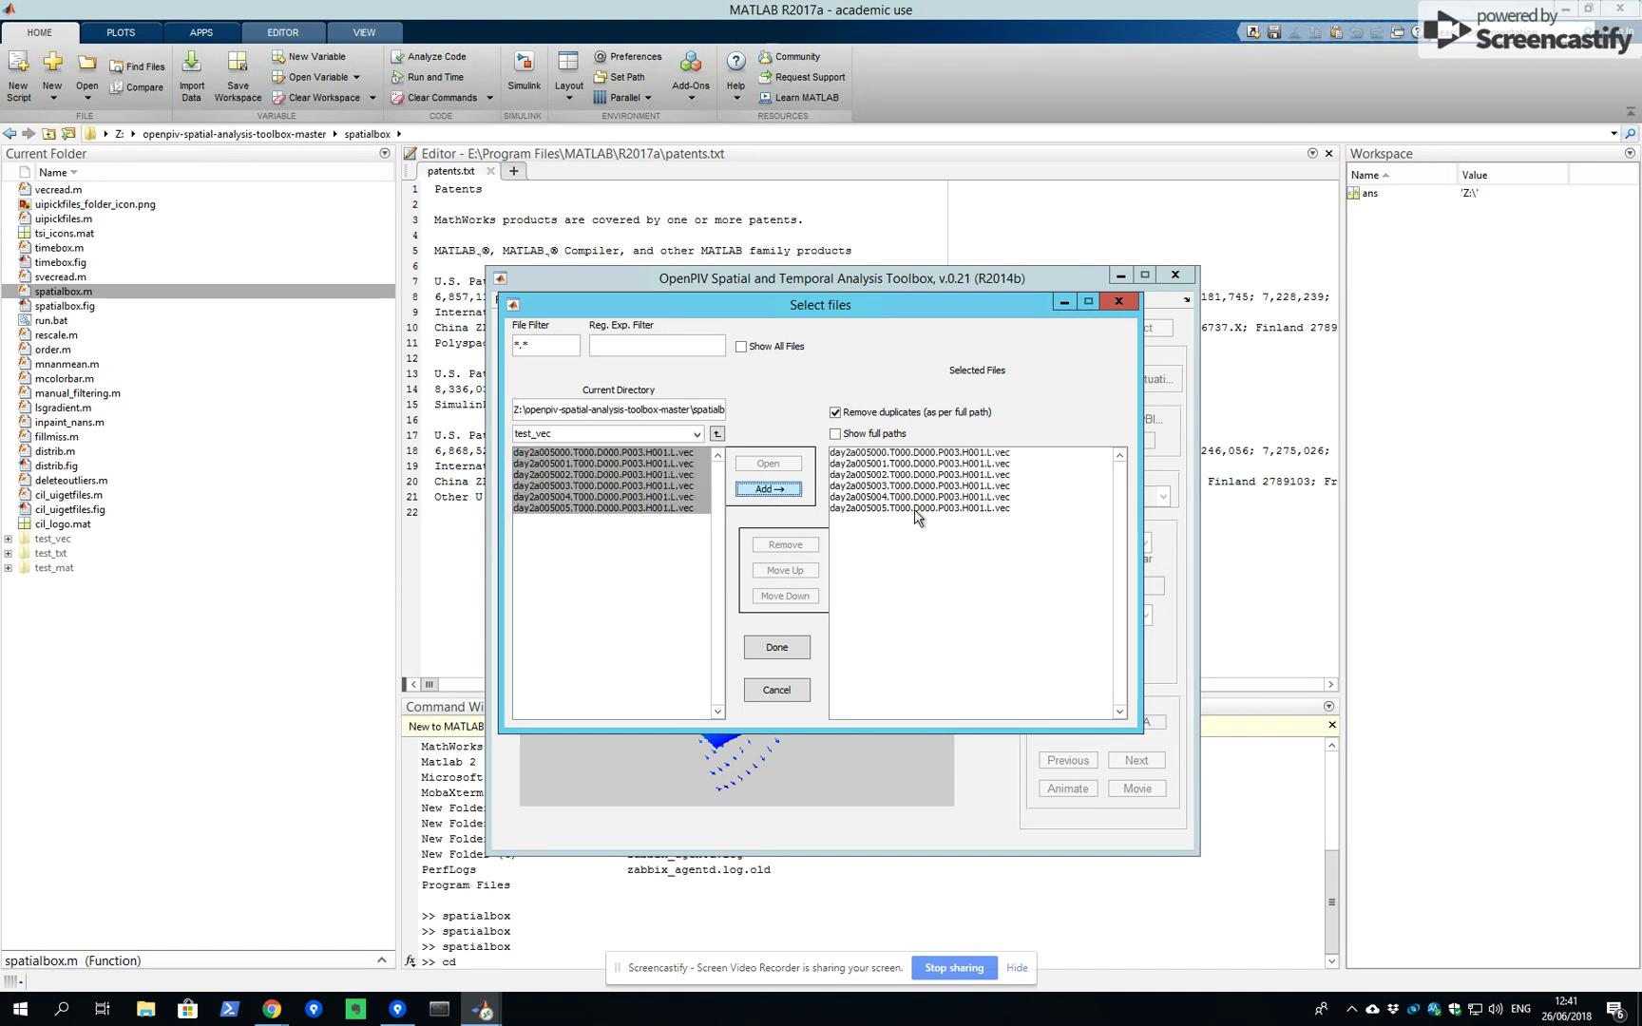
pyautogui.click(794, 652)
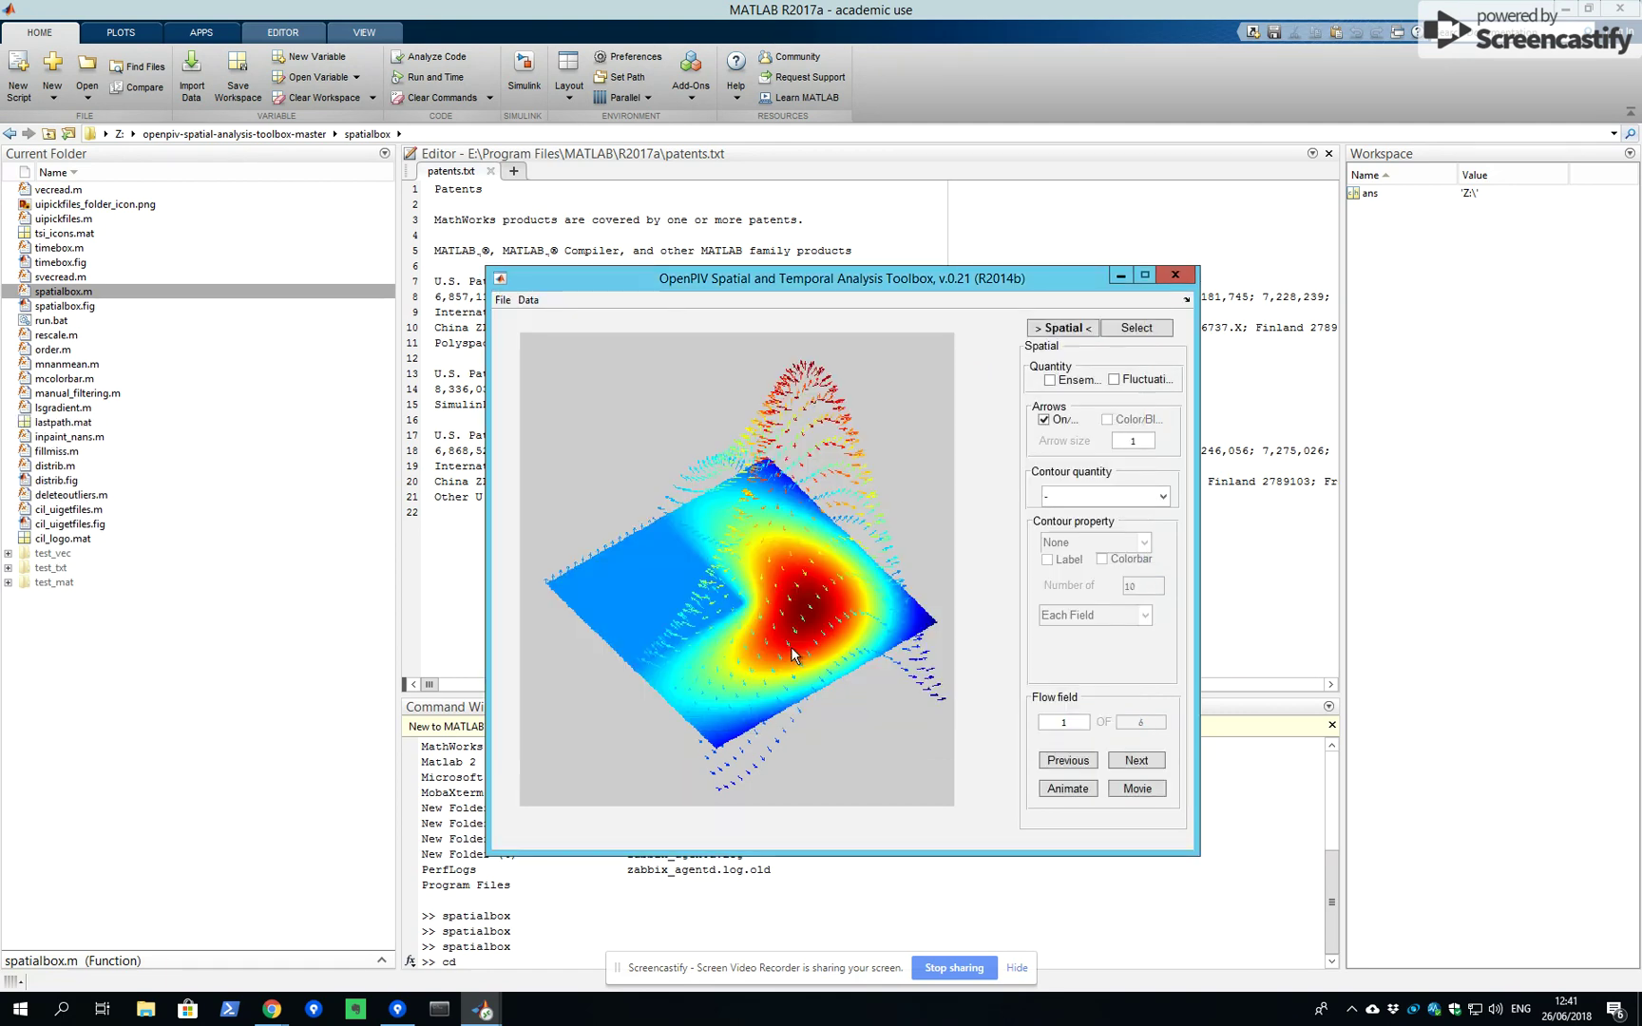
pyautogui.moveTo(691, 280); pyautogui.dragTo(397, 153)
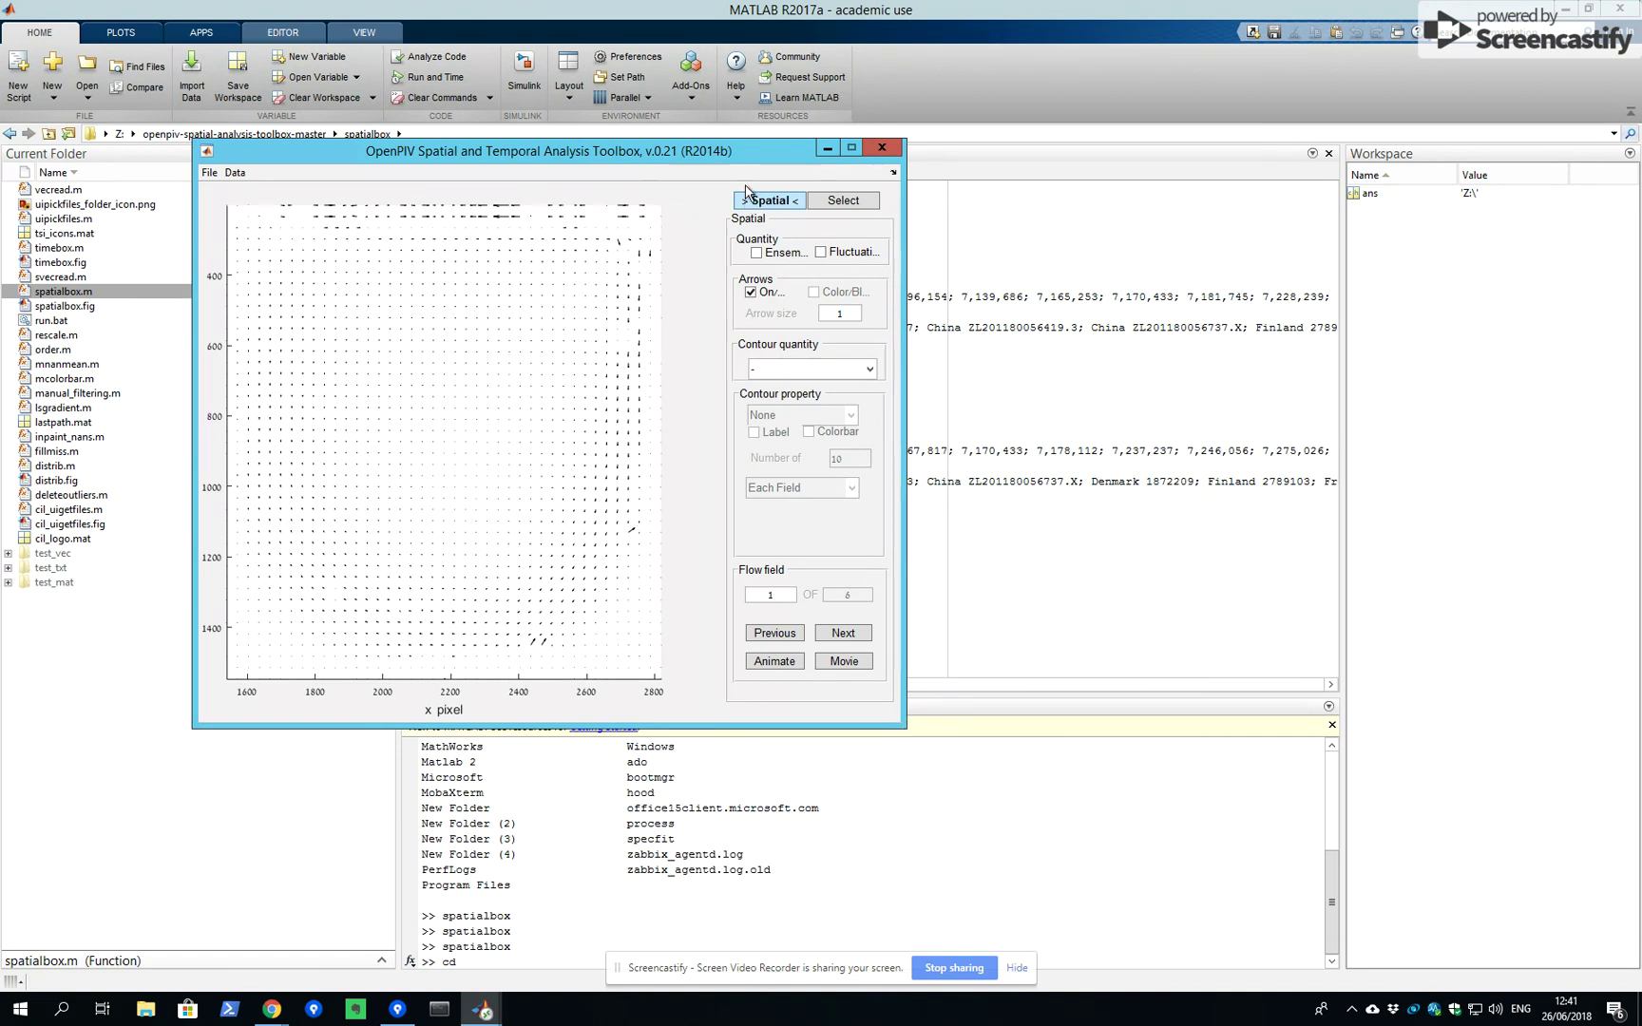
# - Set the arrow size to 5 so the field 1 vectors draw longer
pyautogui.moveTo(765, 164); pyautogui.dragTo(839, 164)
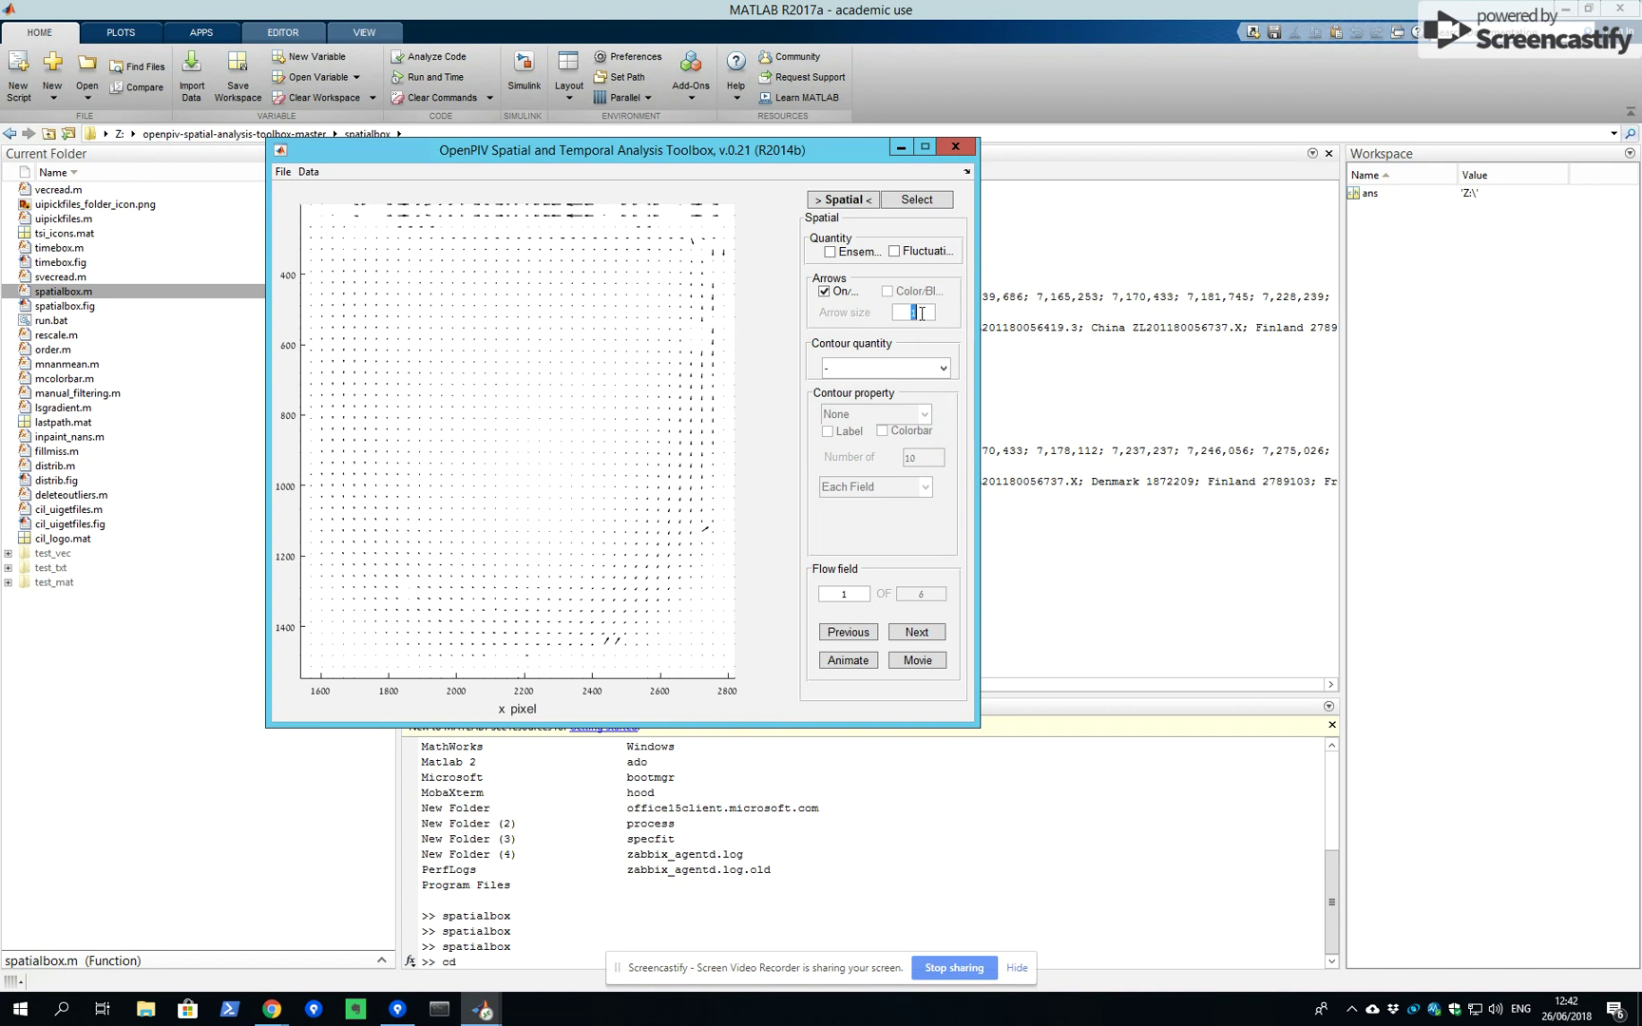
pyautogui.press('Return')
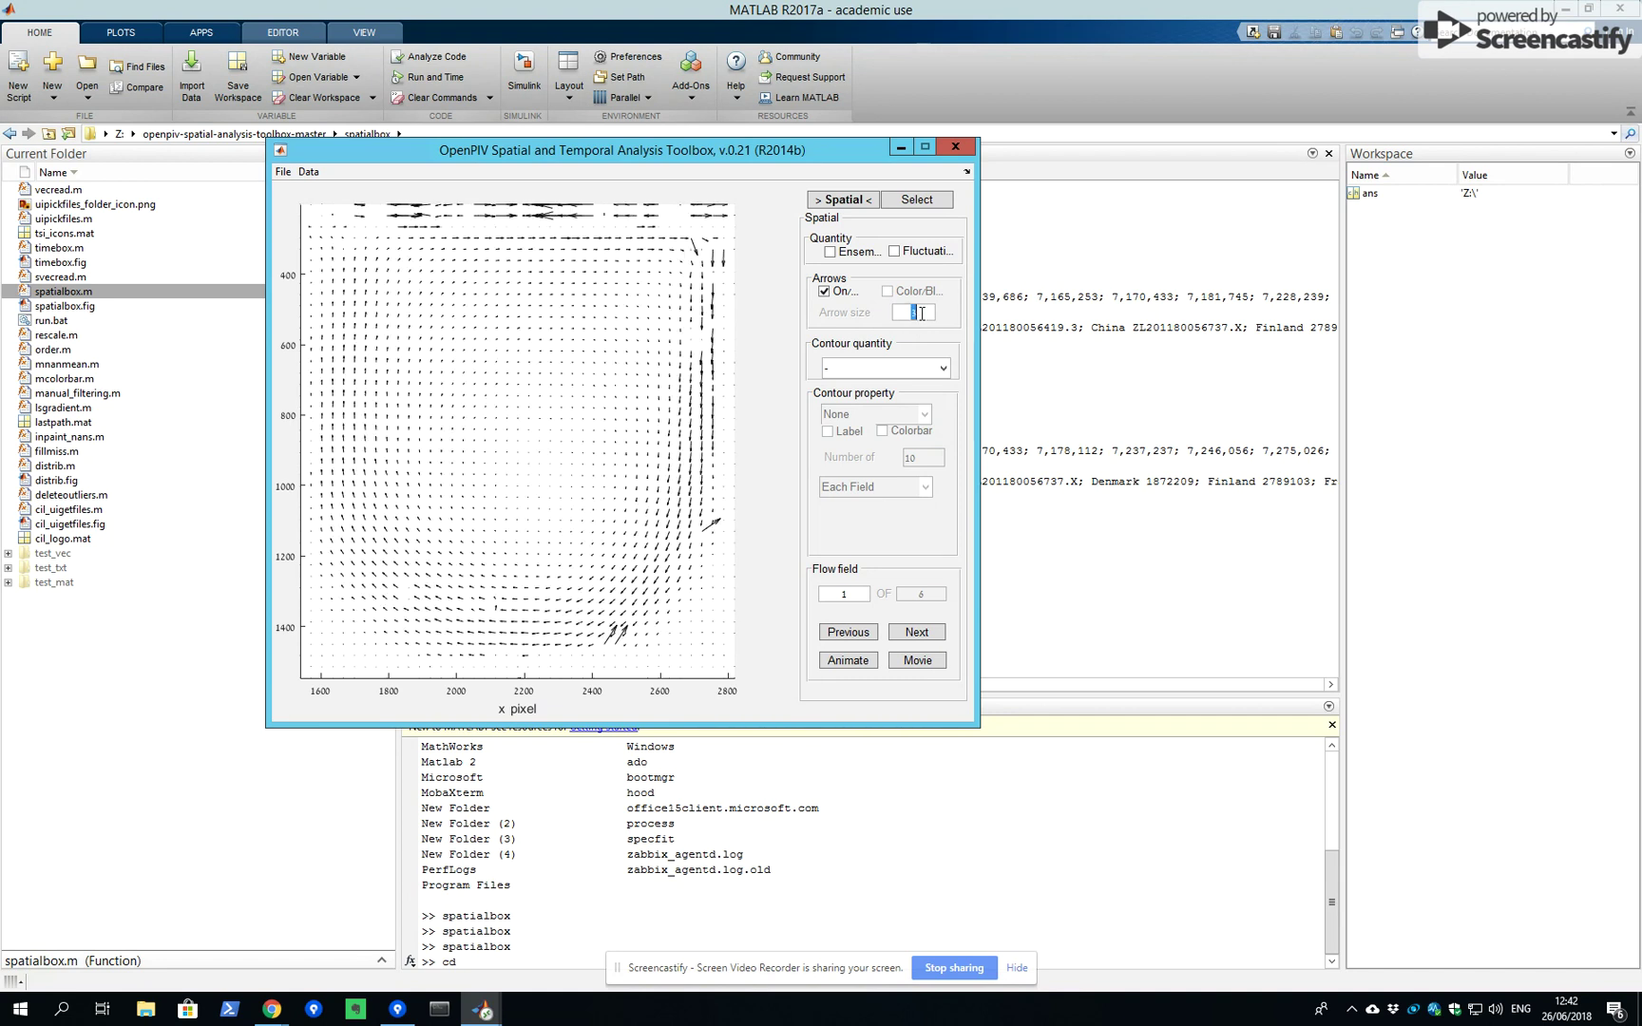
pyautogui.press('Return')
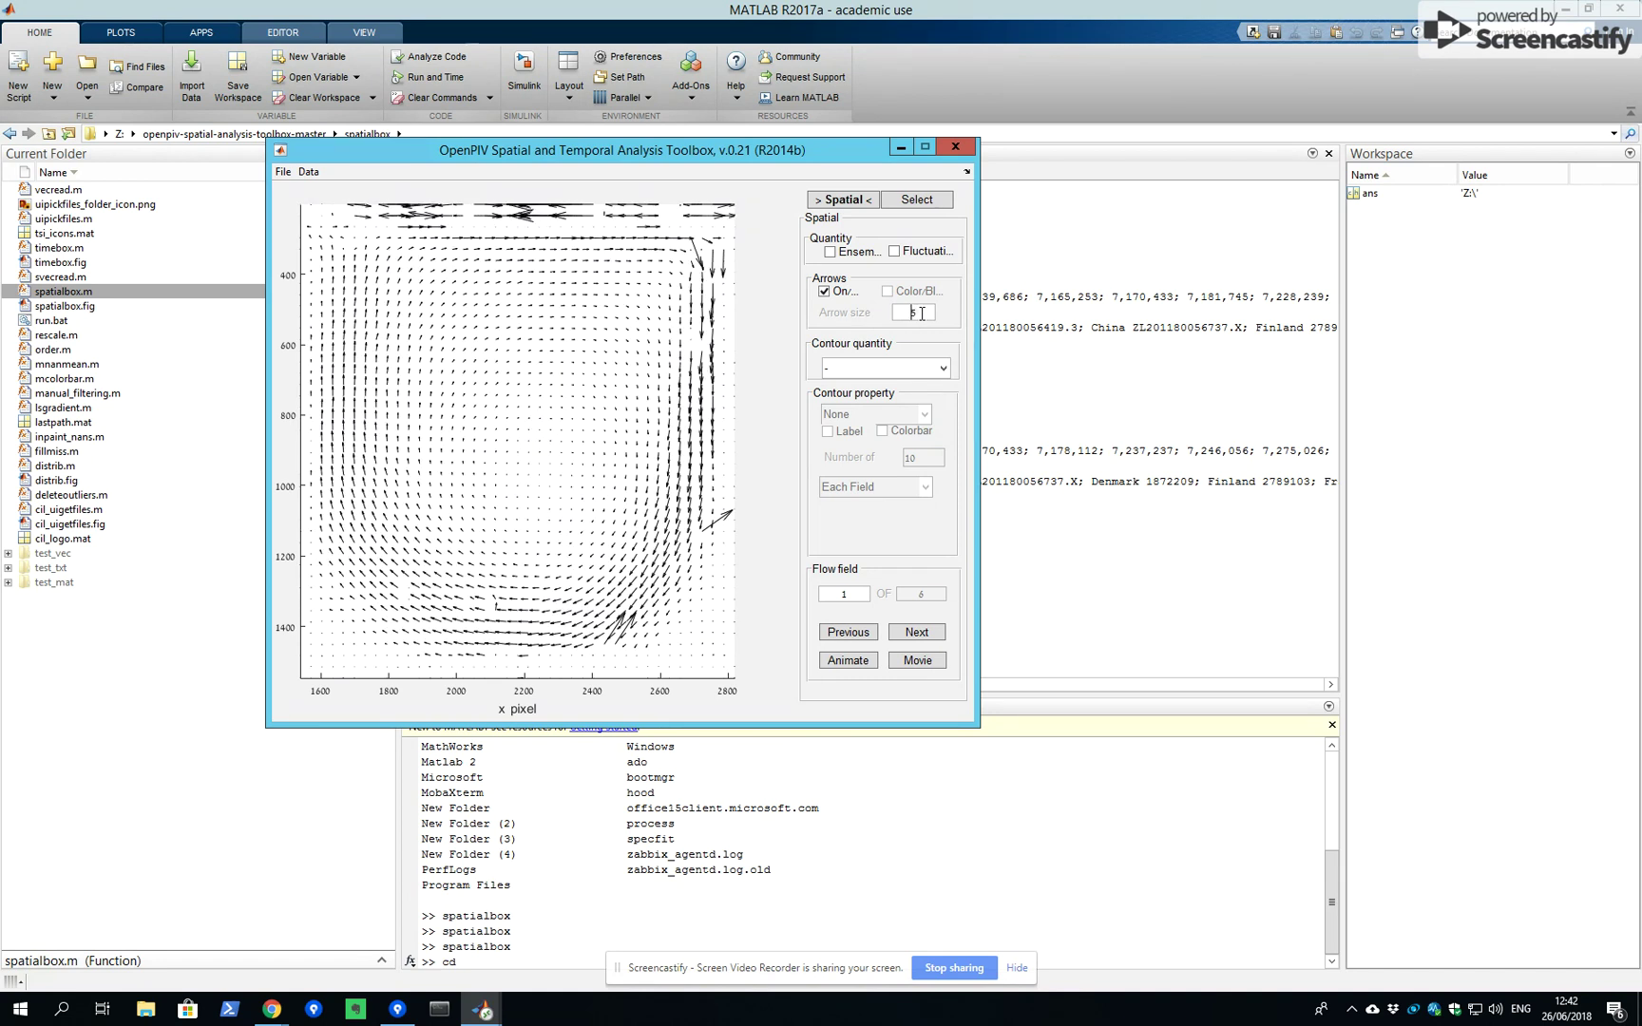
# - Show a flood contour of velocity magnitude with a colorbar and magnitude-coloured arrows
pyautogui.click(891, 372)
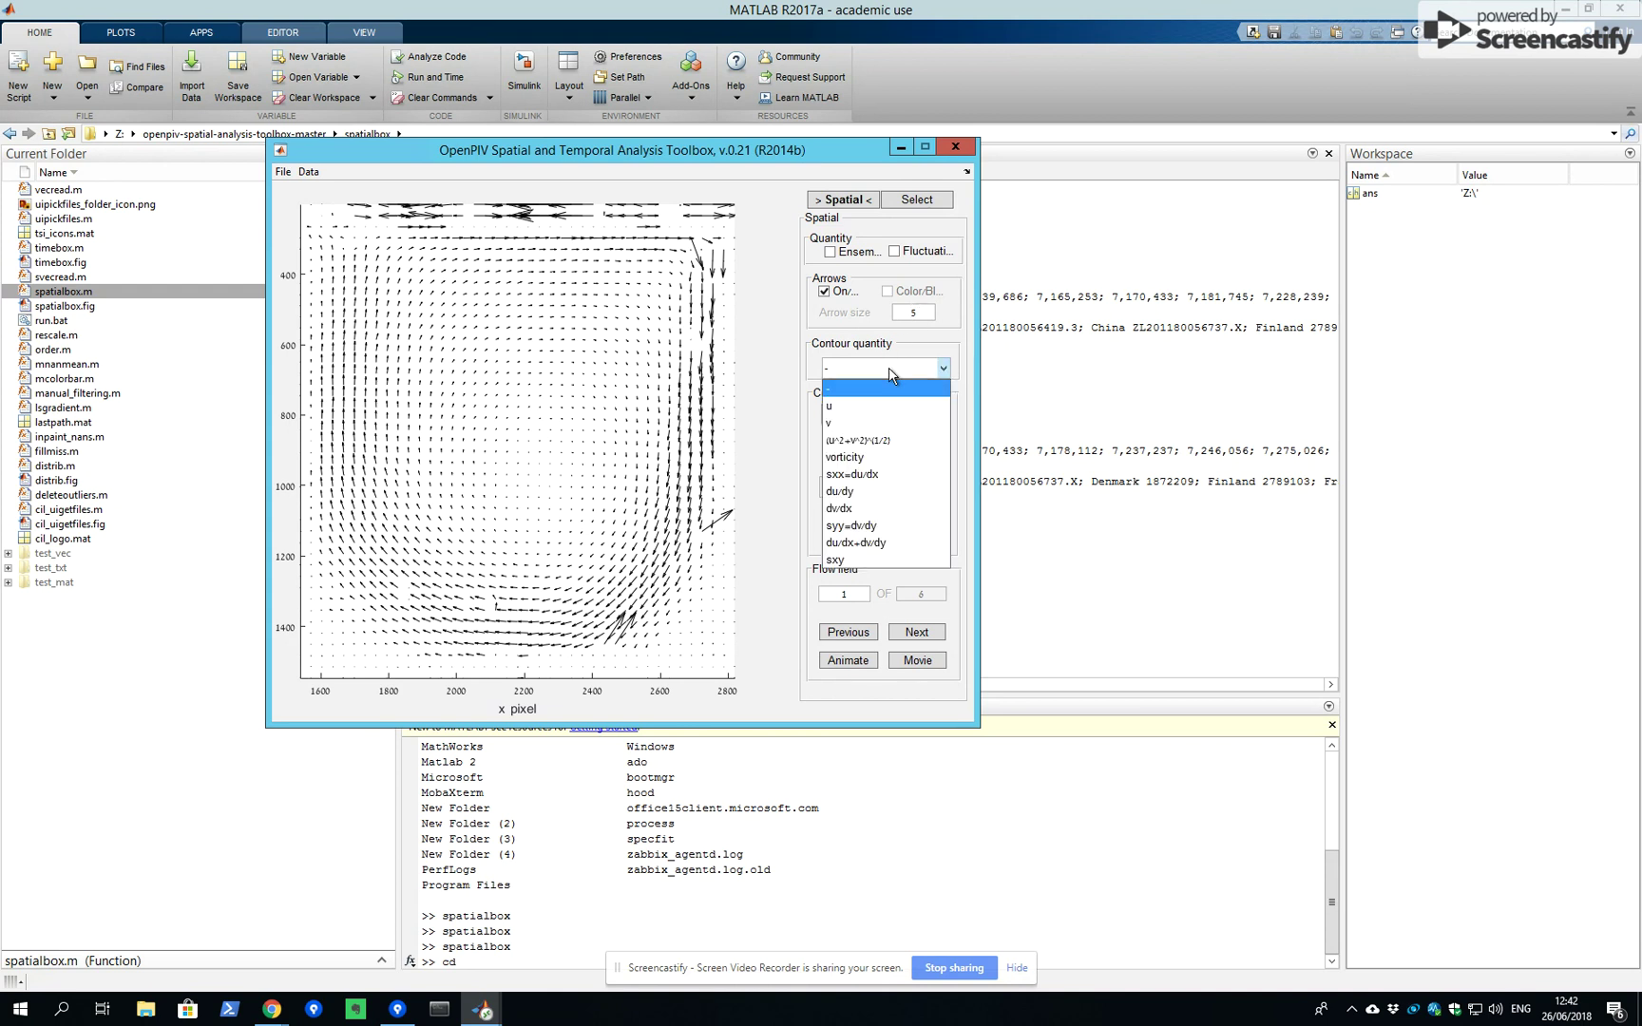
pyautogui.click(883, 442)
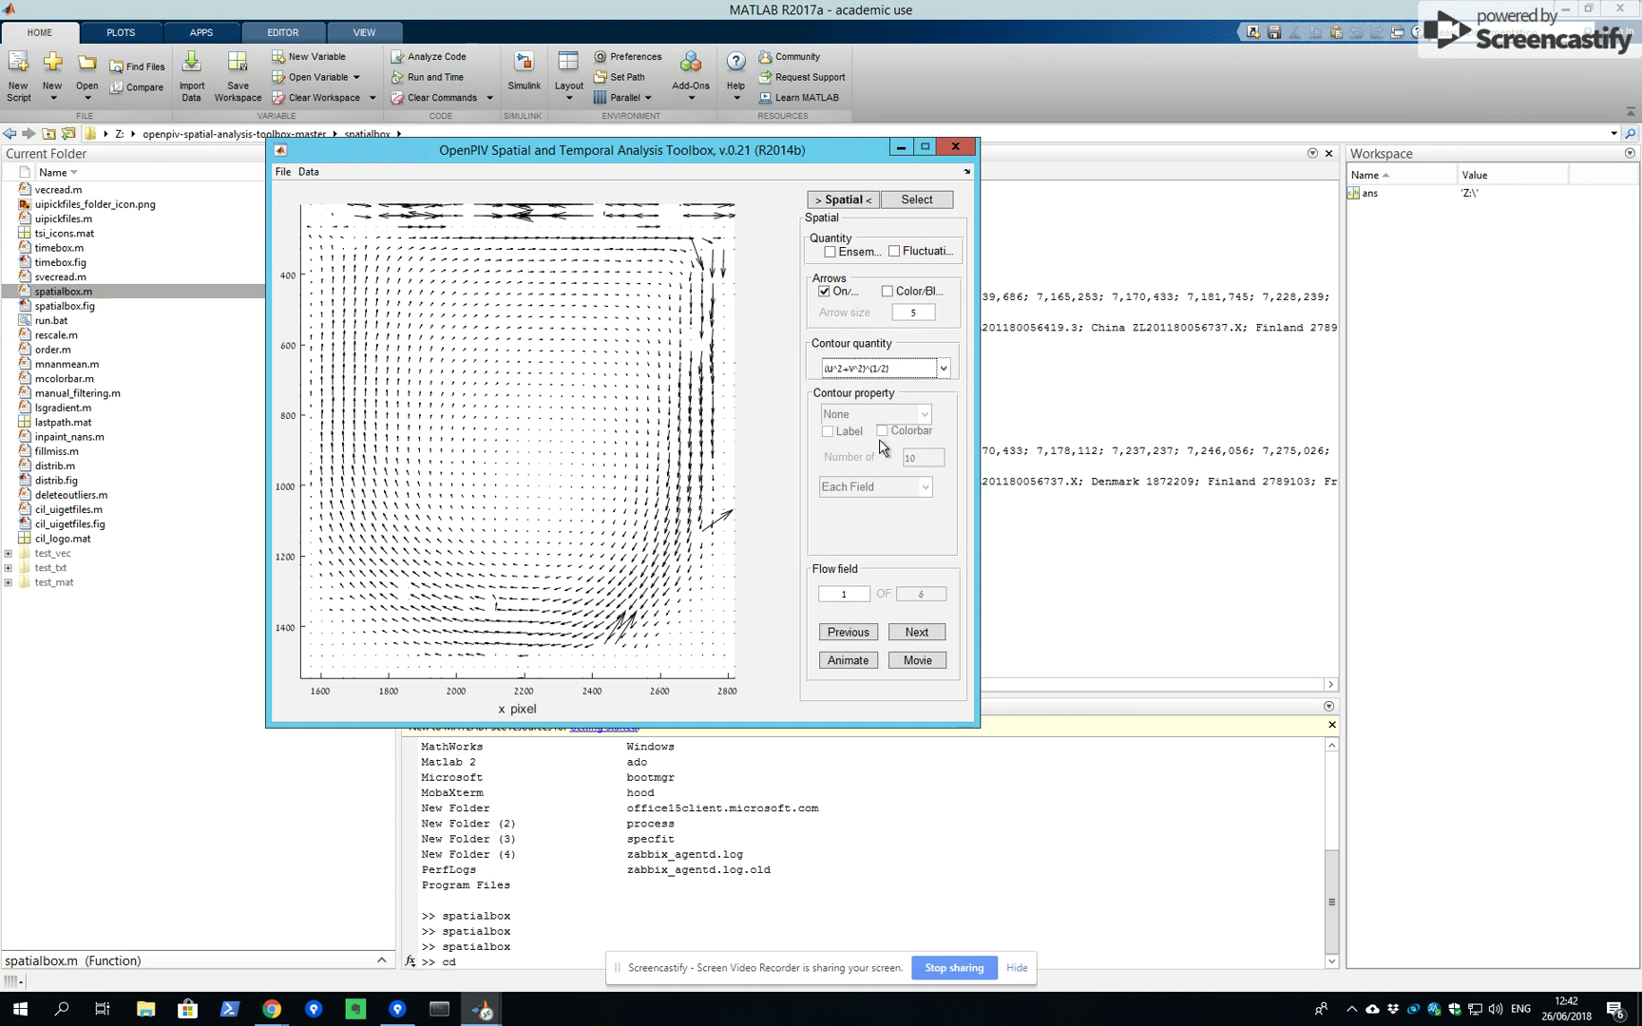
pyautogui.click(888, 294)
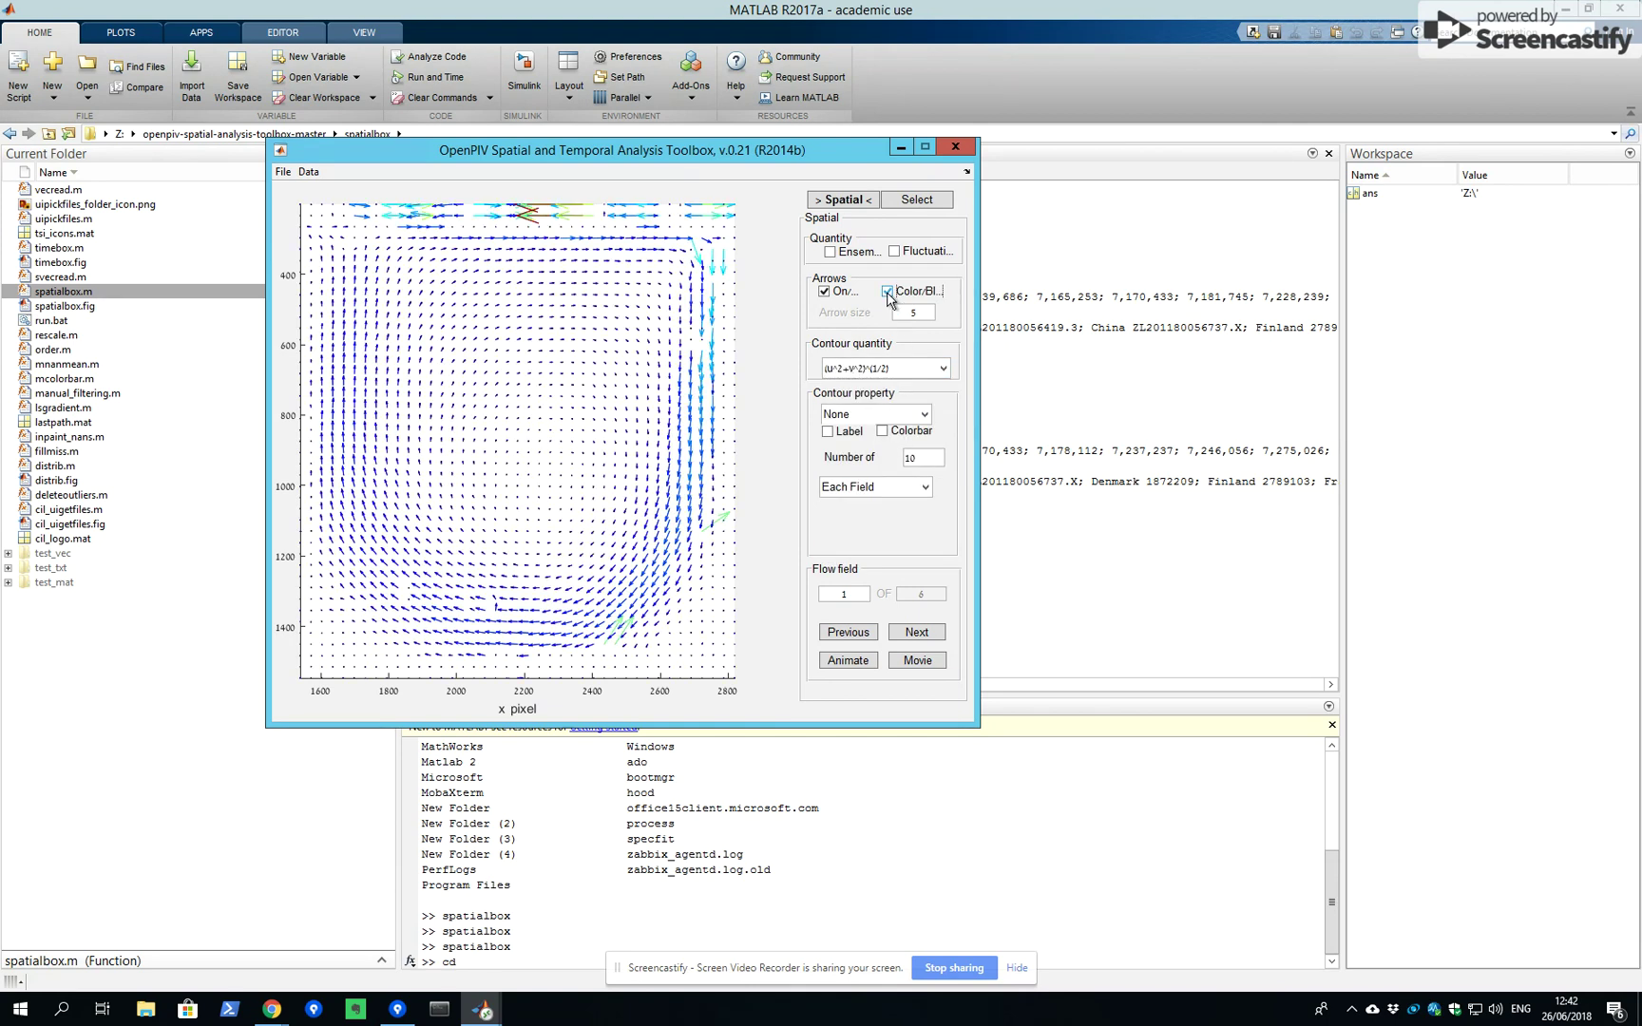
pyautogui.click(913, 433)
pyautogui.click(924, 414)
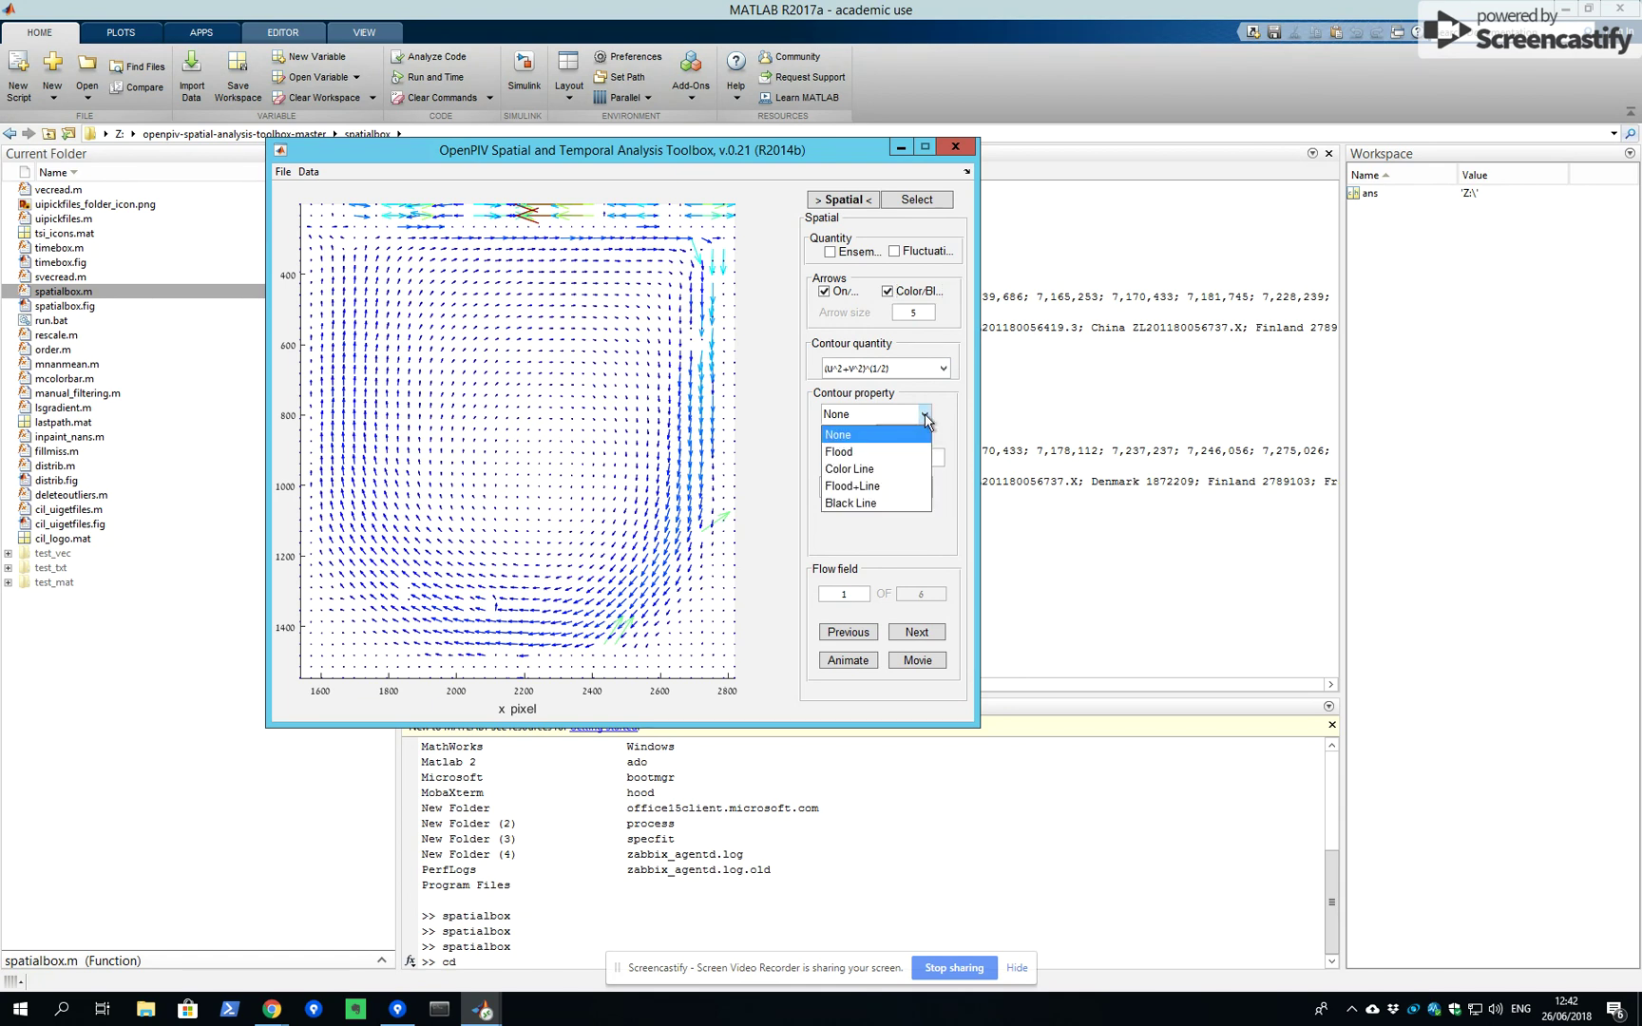
pyautogui.click(879, 461)
# - Switch the contour quantity to vorticity and make the arrows plain black
pyautogui.click(944, 367)
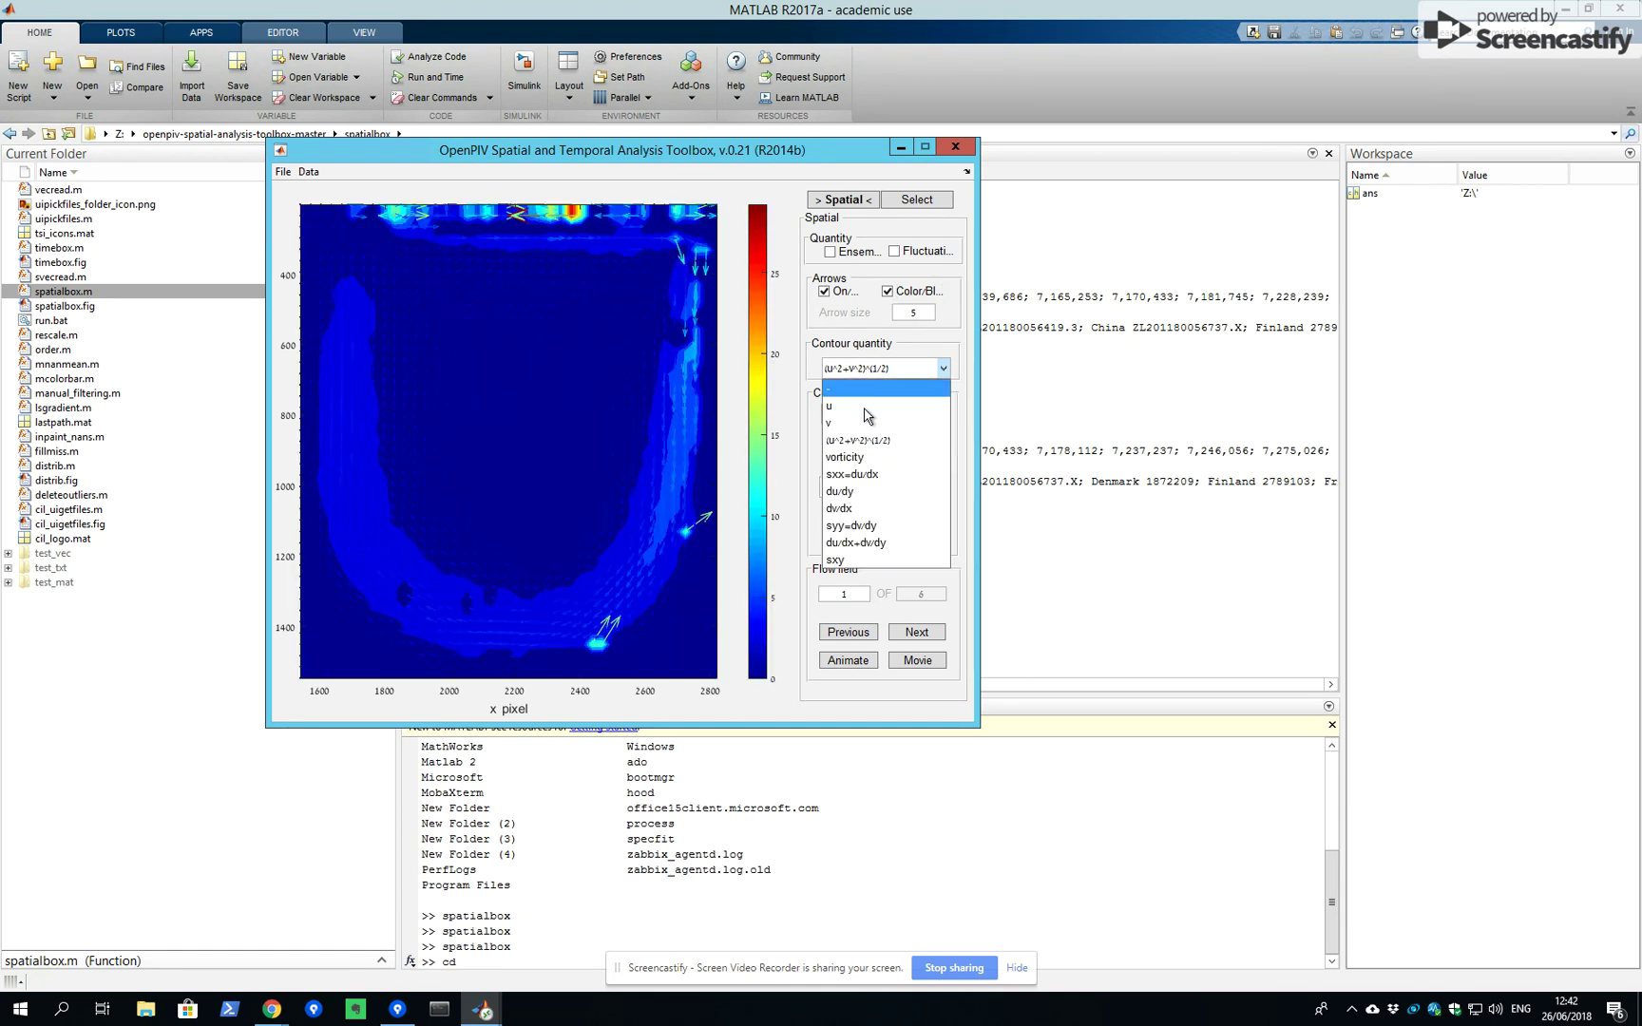
pyautogui.click(874, 459)
pyautogui.click(888, 290)
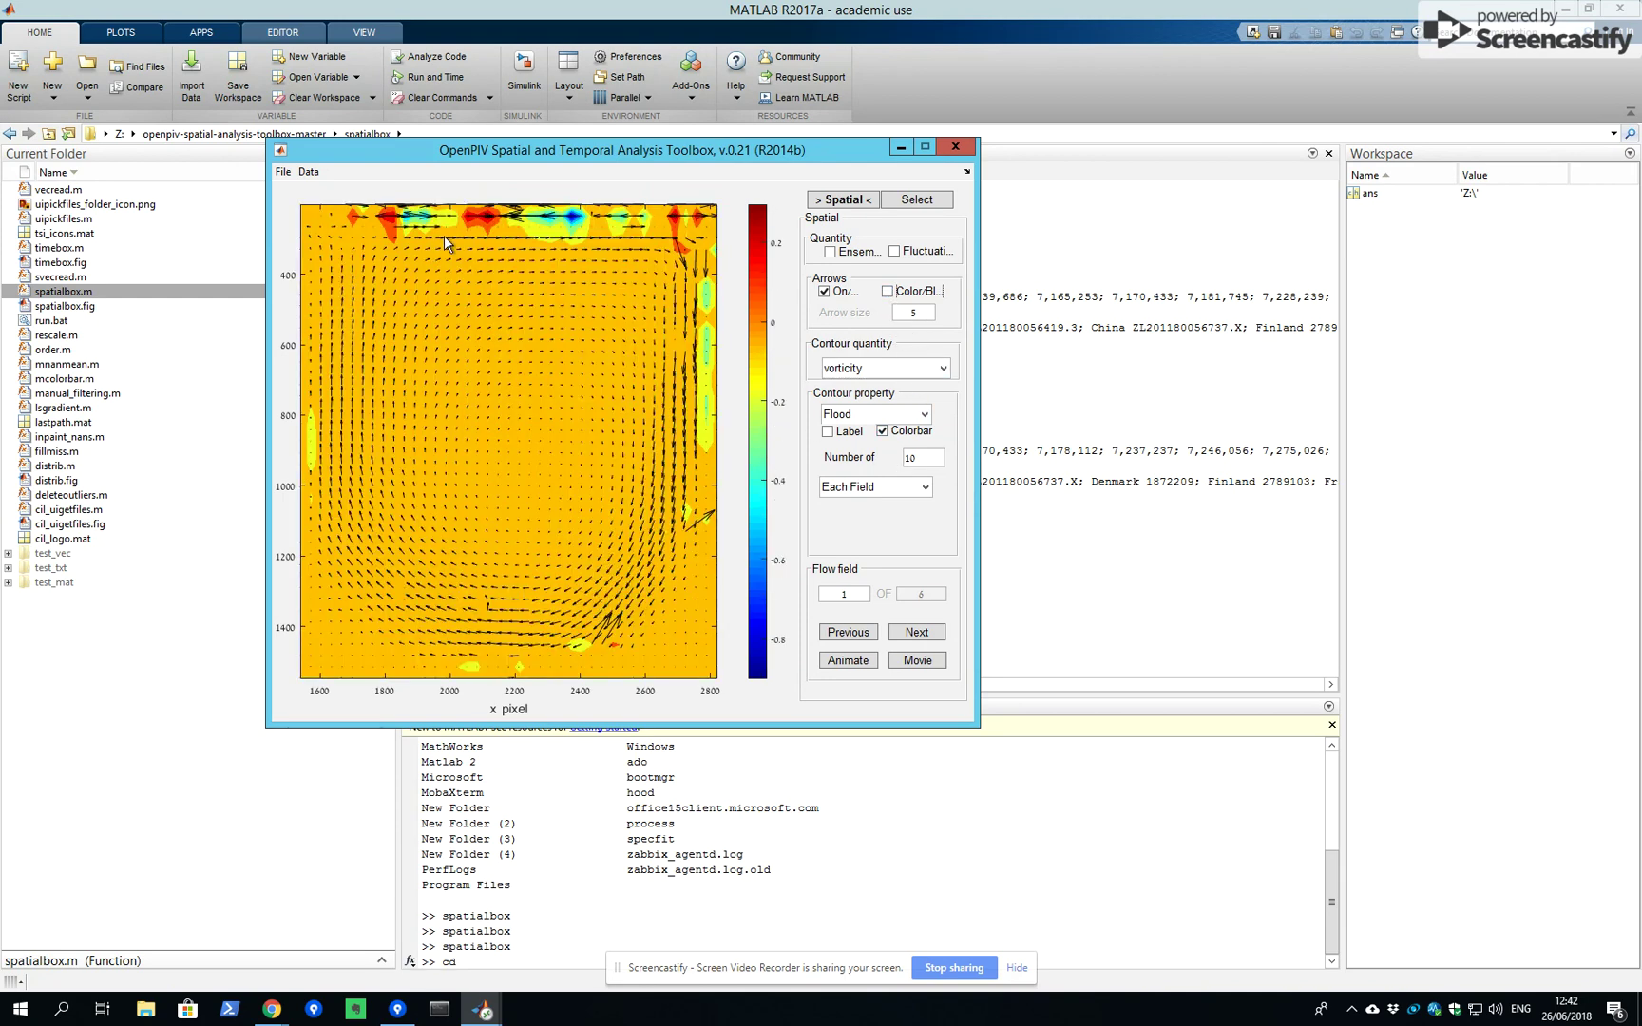
pyautogui.click(306, 172)
# - Apply the Interpolate filter, then the Median filter and Interpolate again
pyautogui.moveTo(347, 193)
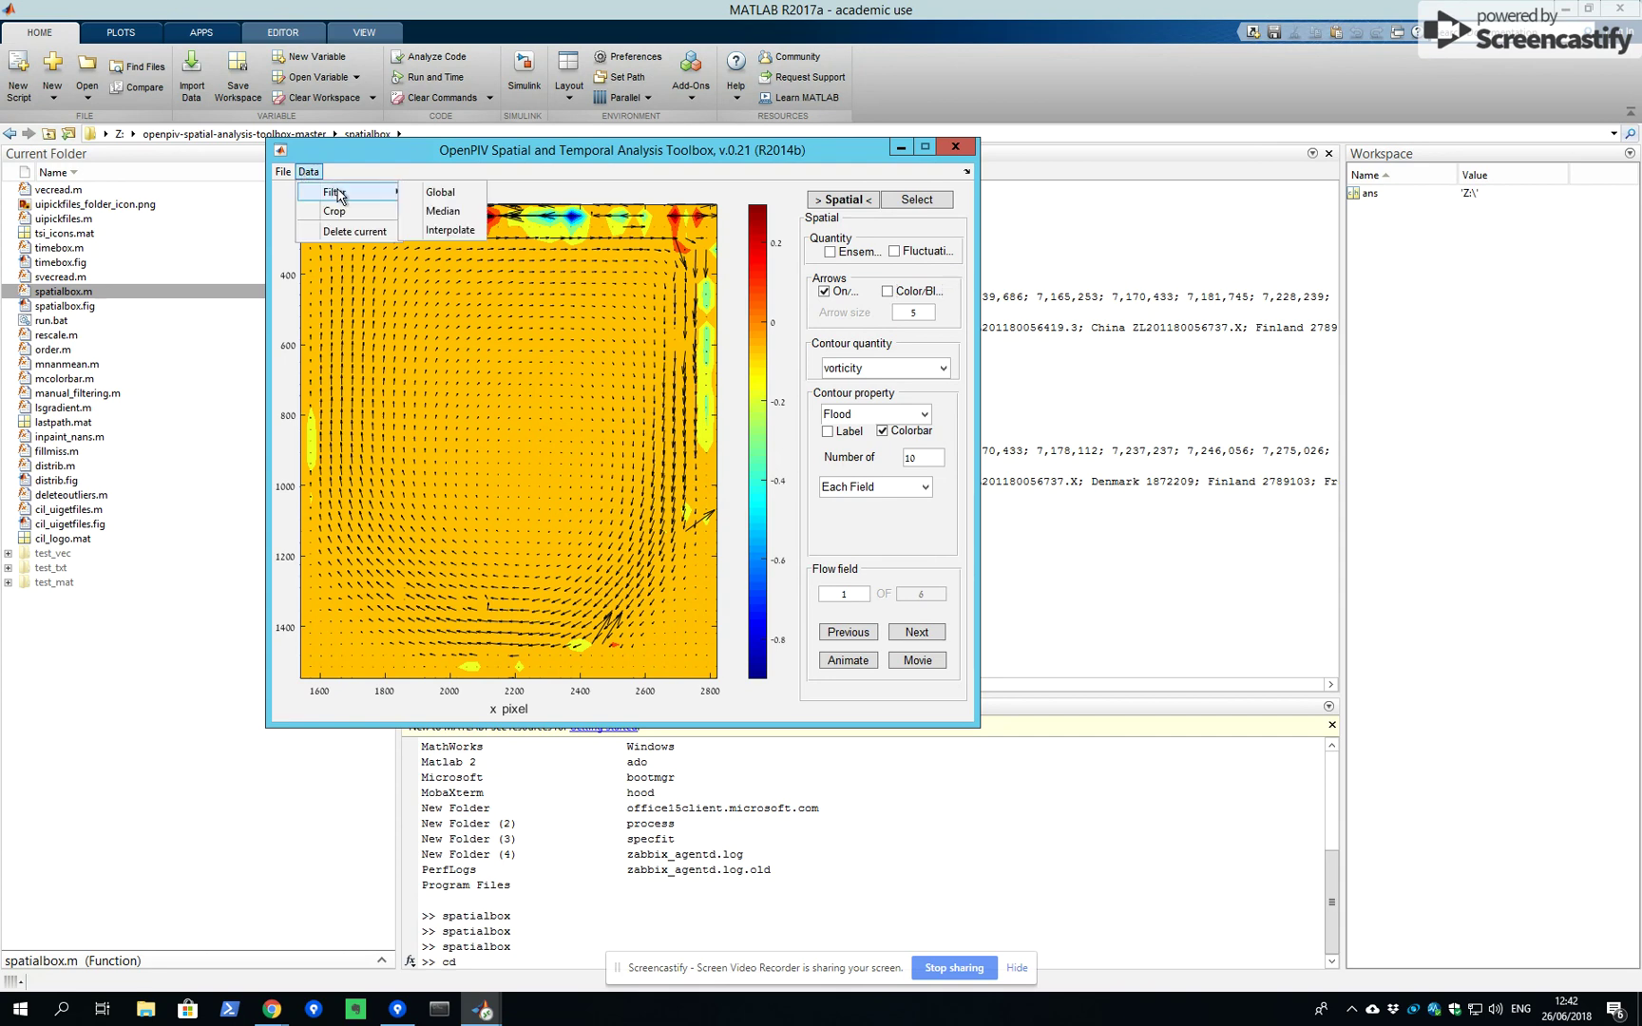
pyautogui.click(446, 231)
pyautogui.click(308, 172)
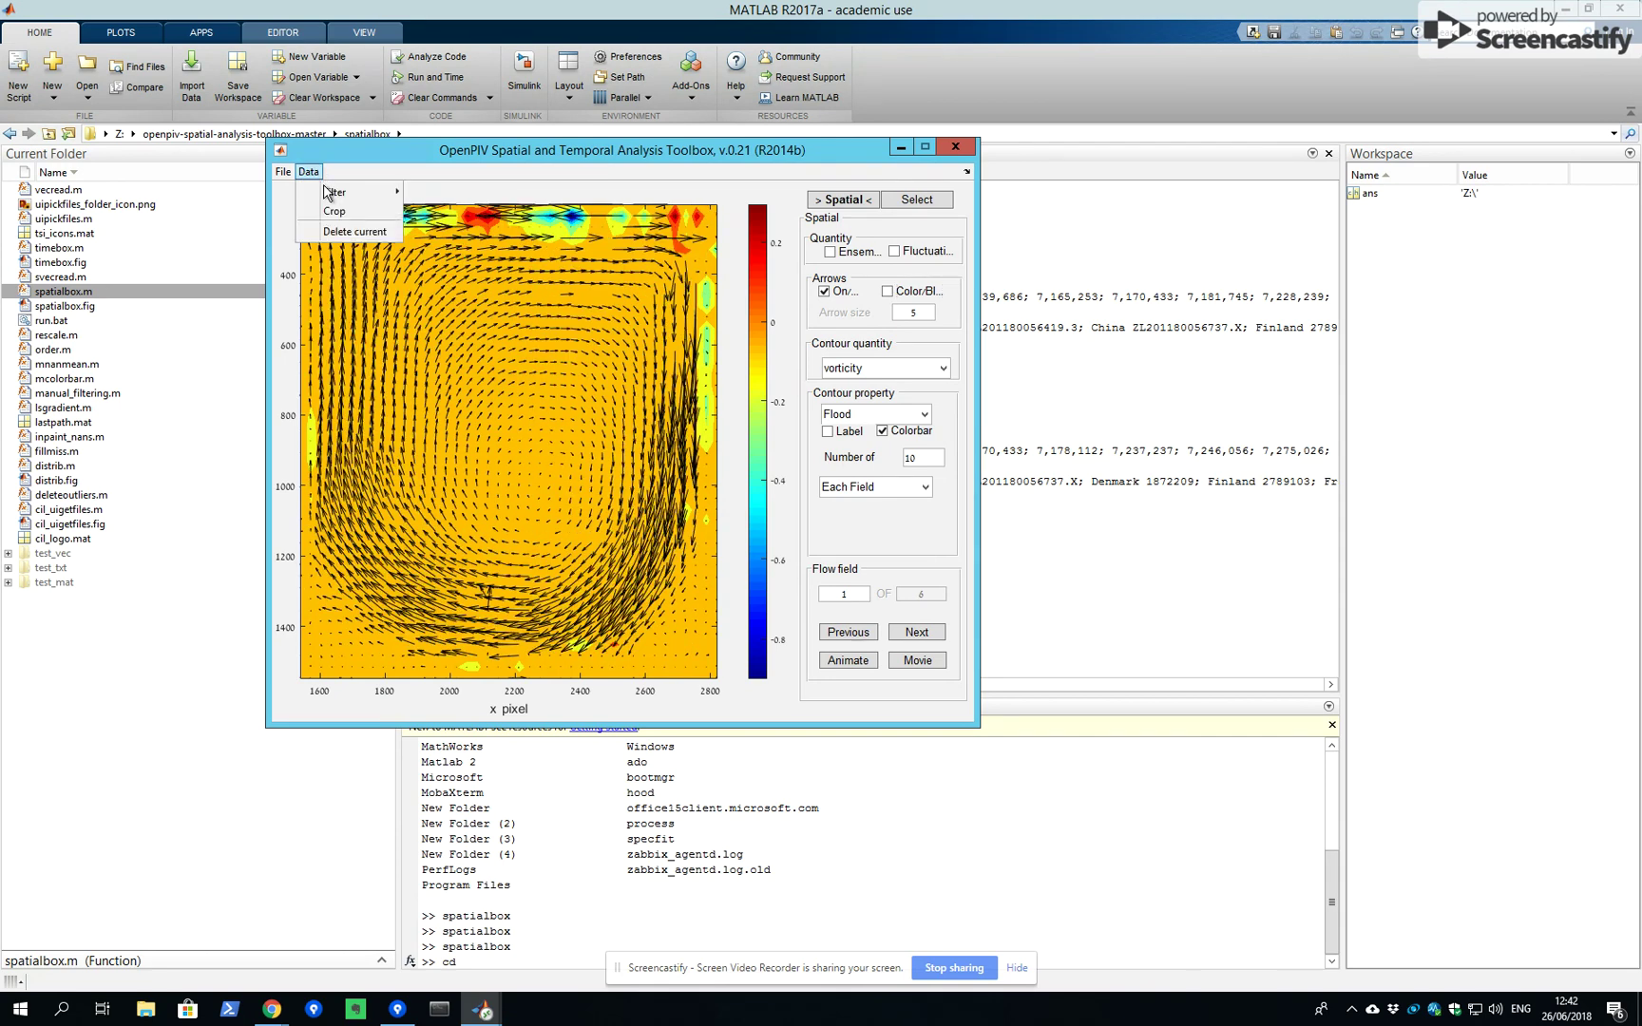
pyautogui.click(458, 210)
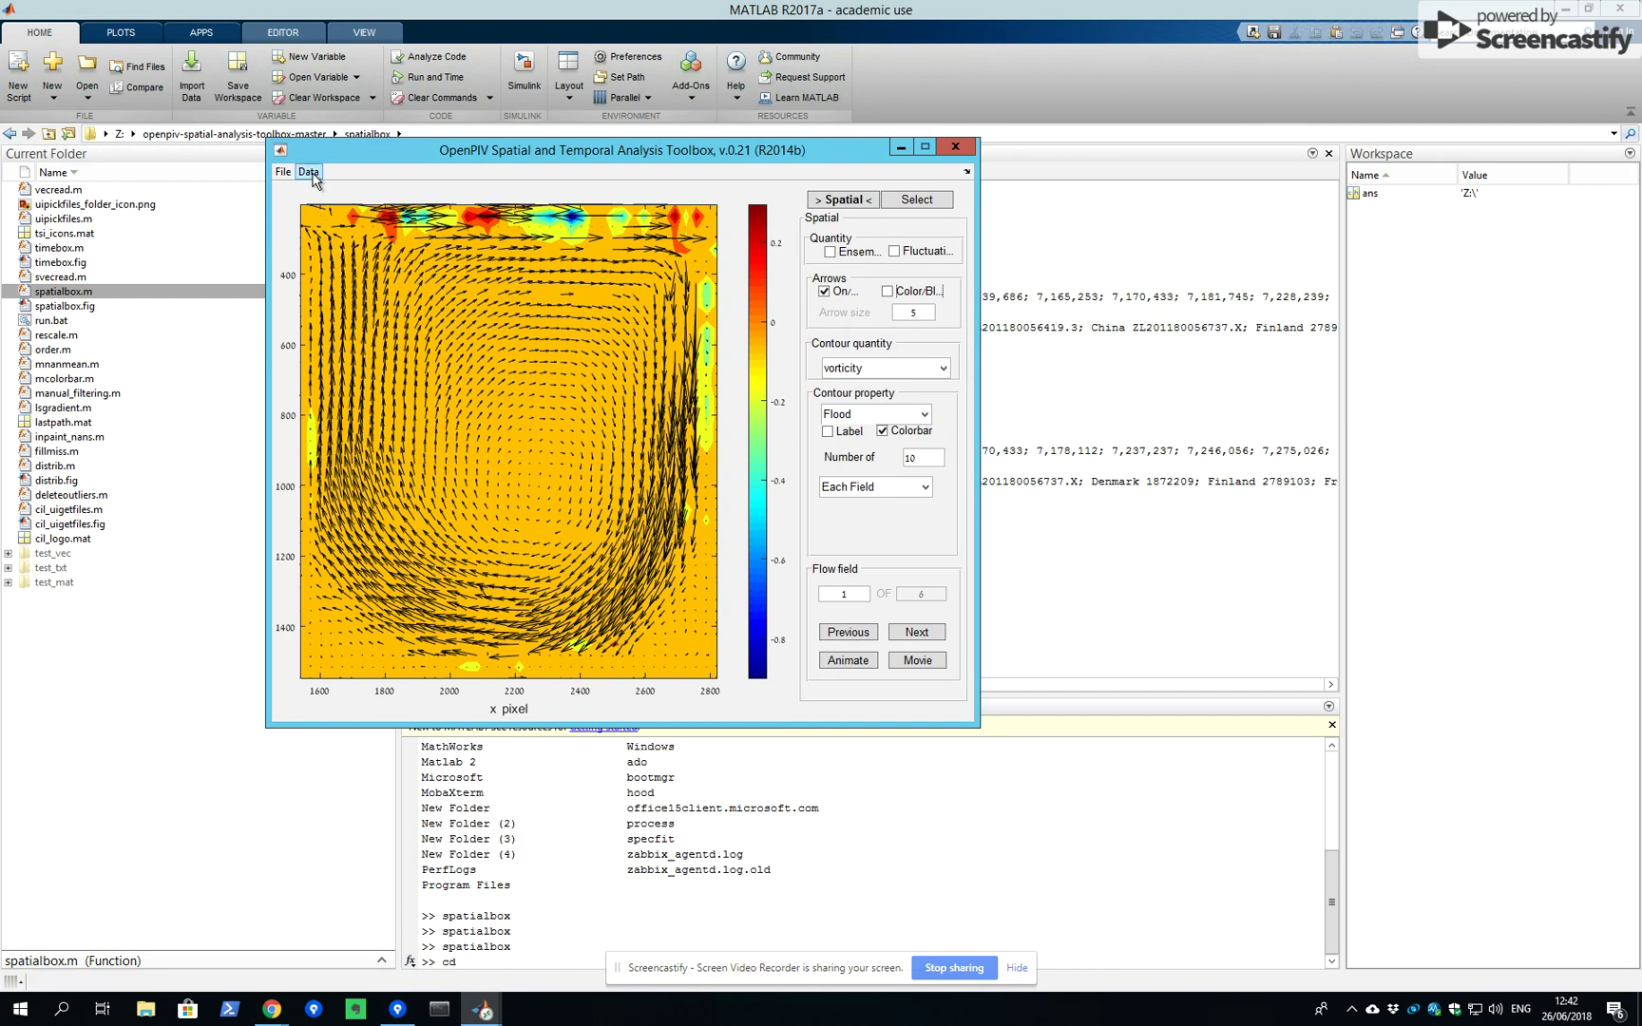
pyautogui.click(309, 172)
pyautogui.moveTo(347, 193)
pyautogui.click(471, 229)
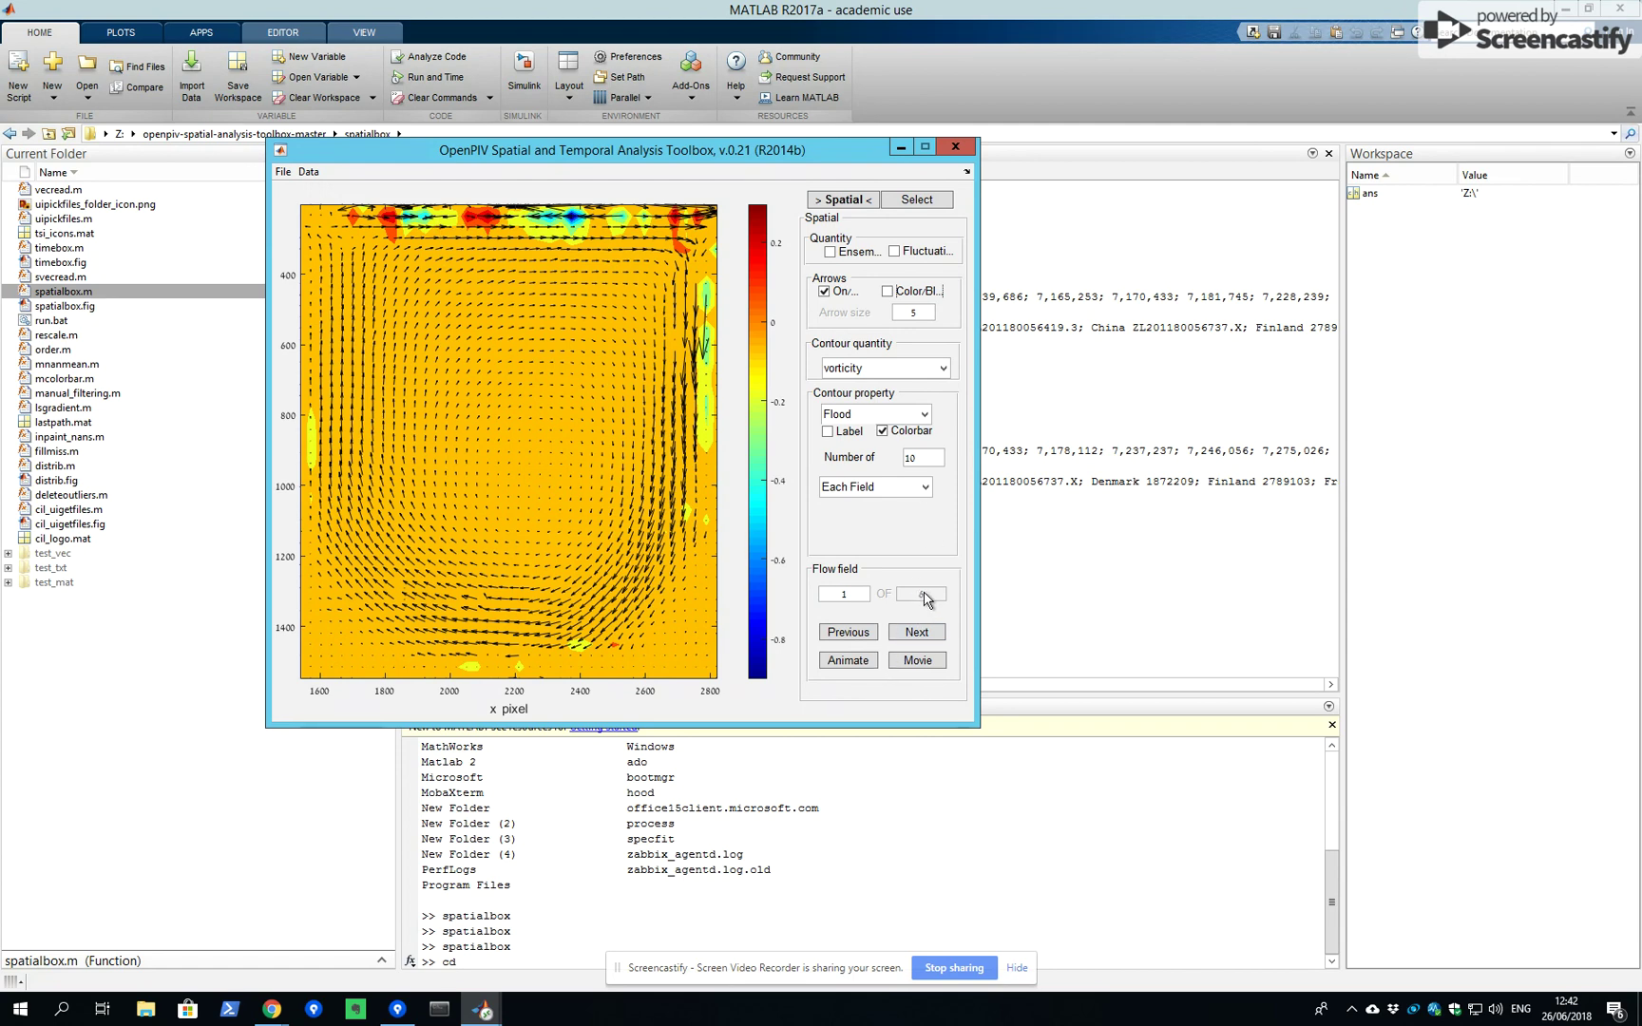
# - Step forward two flow fields, then animate through all six vorticity fields
pyautogui.click(931, 634)
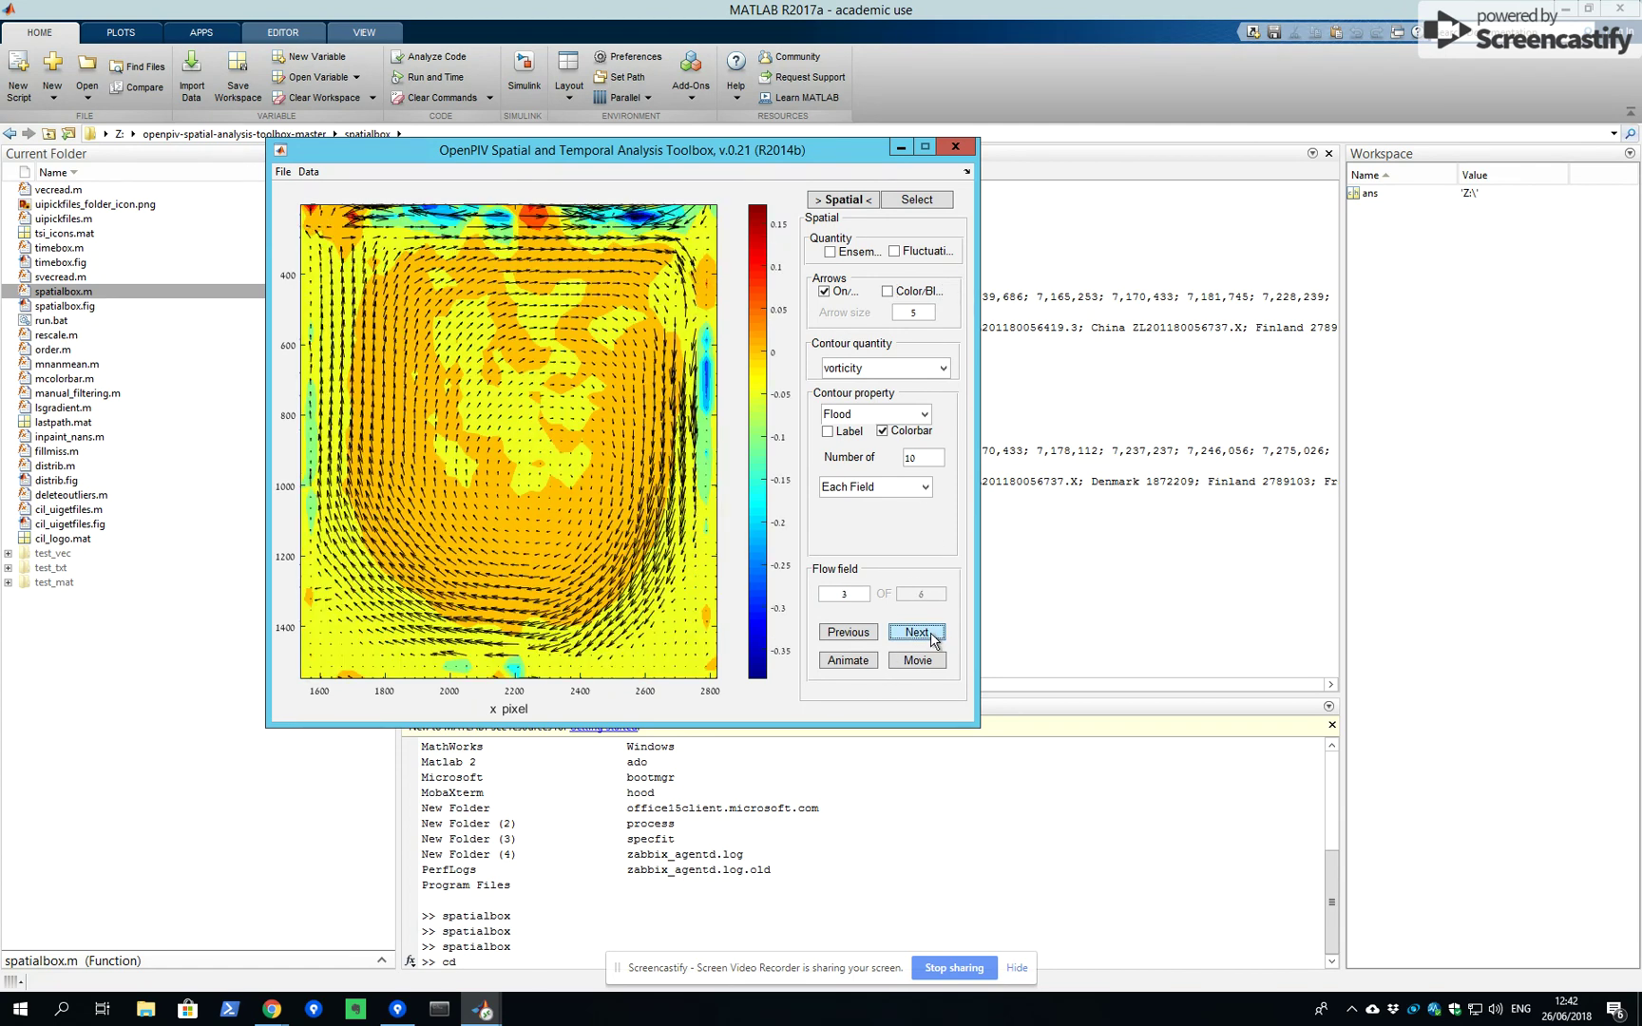
pyautogui.click(930, 634)
pyautogui.click(865, 662)
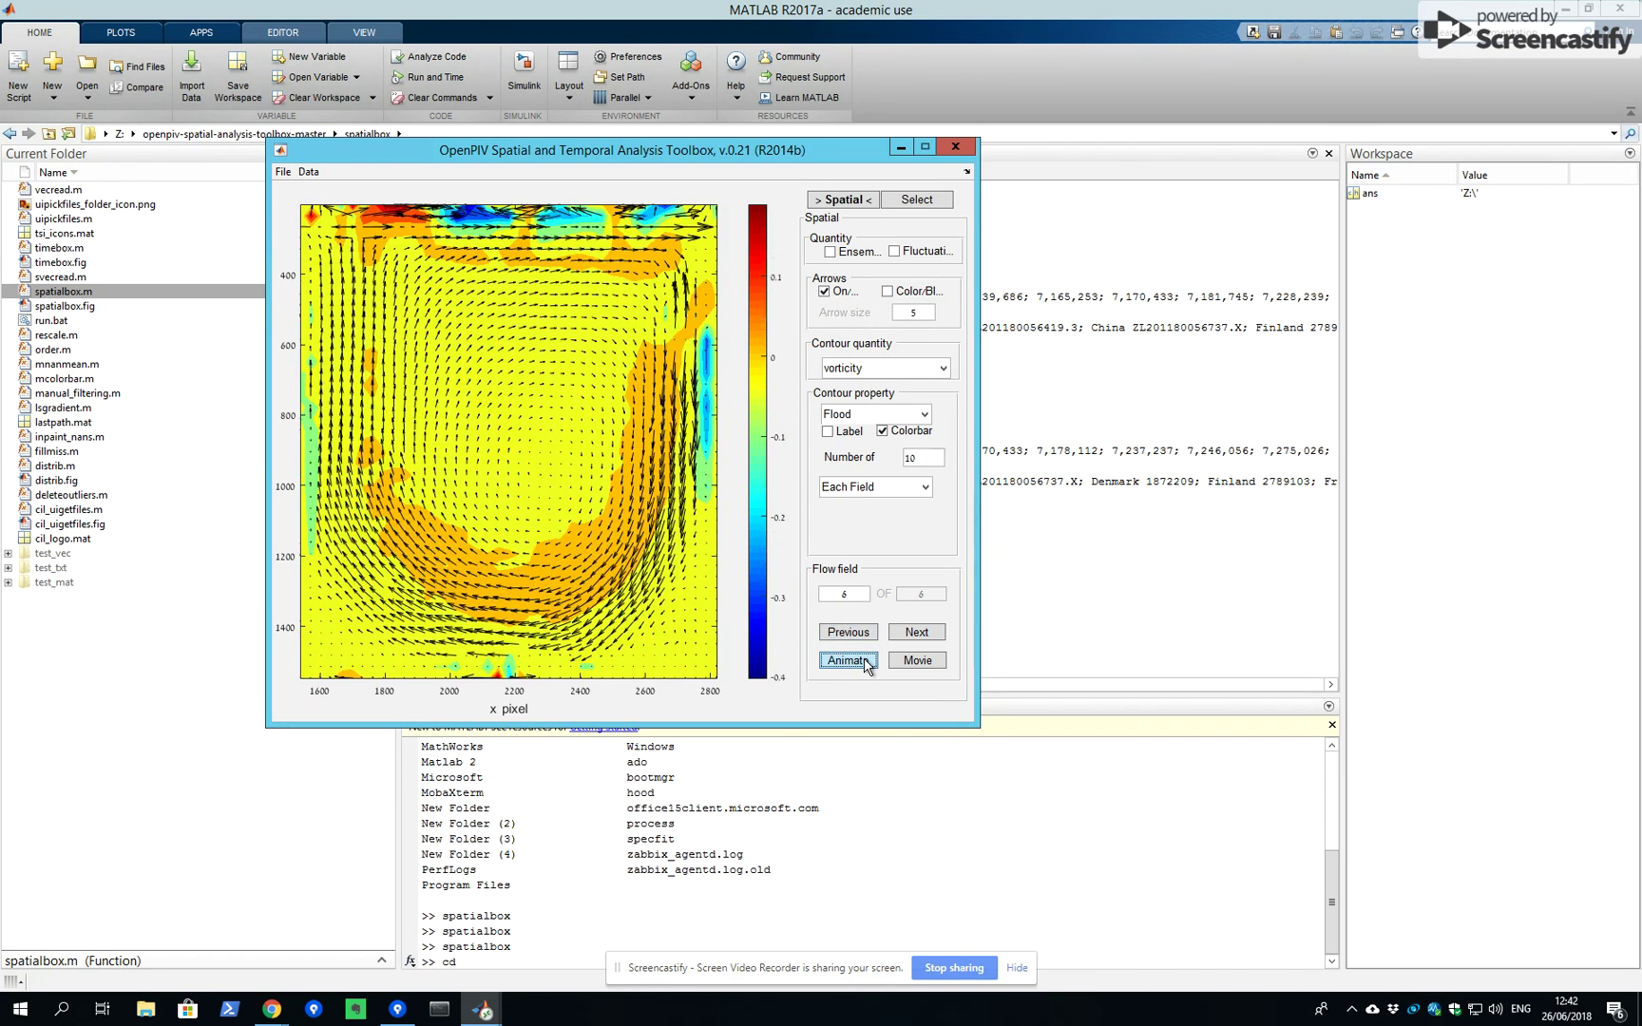
# - Scale contour colours over All to Display and enter flow field 2
pyautogui.click(925, 486)
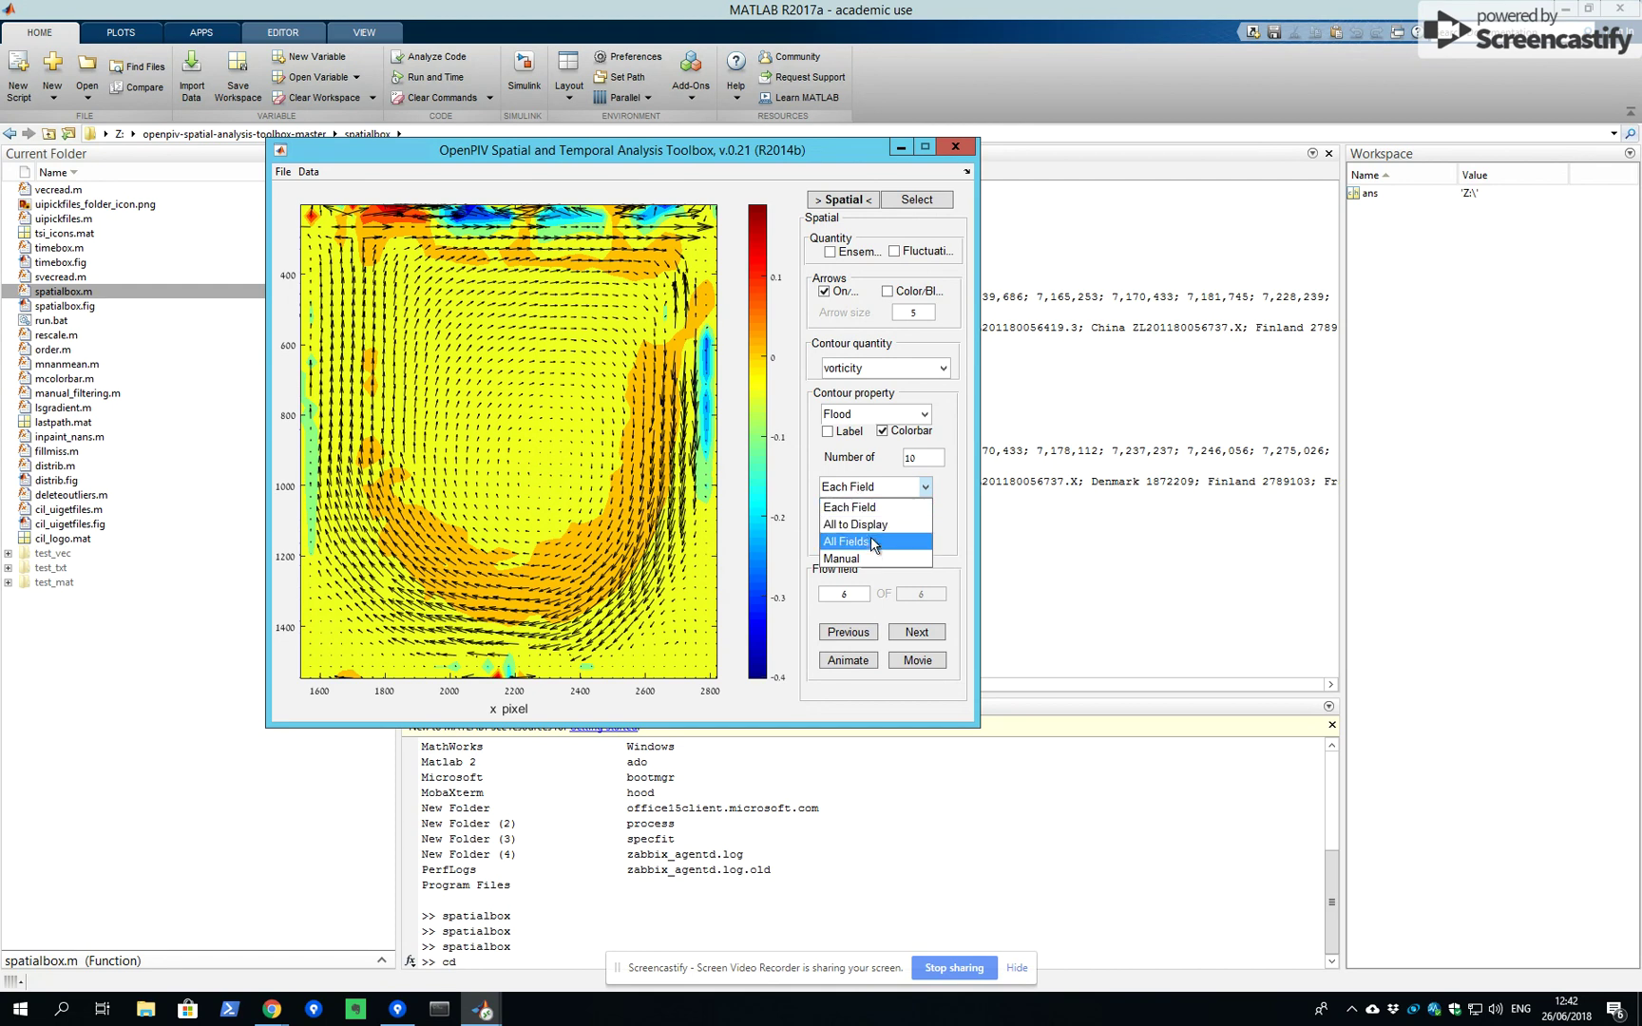
pyautogui.click(870, 525)
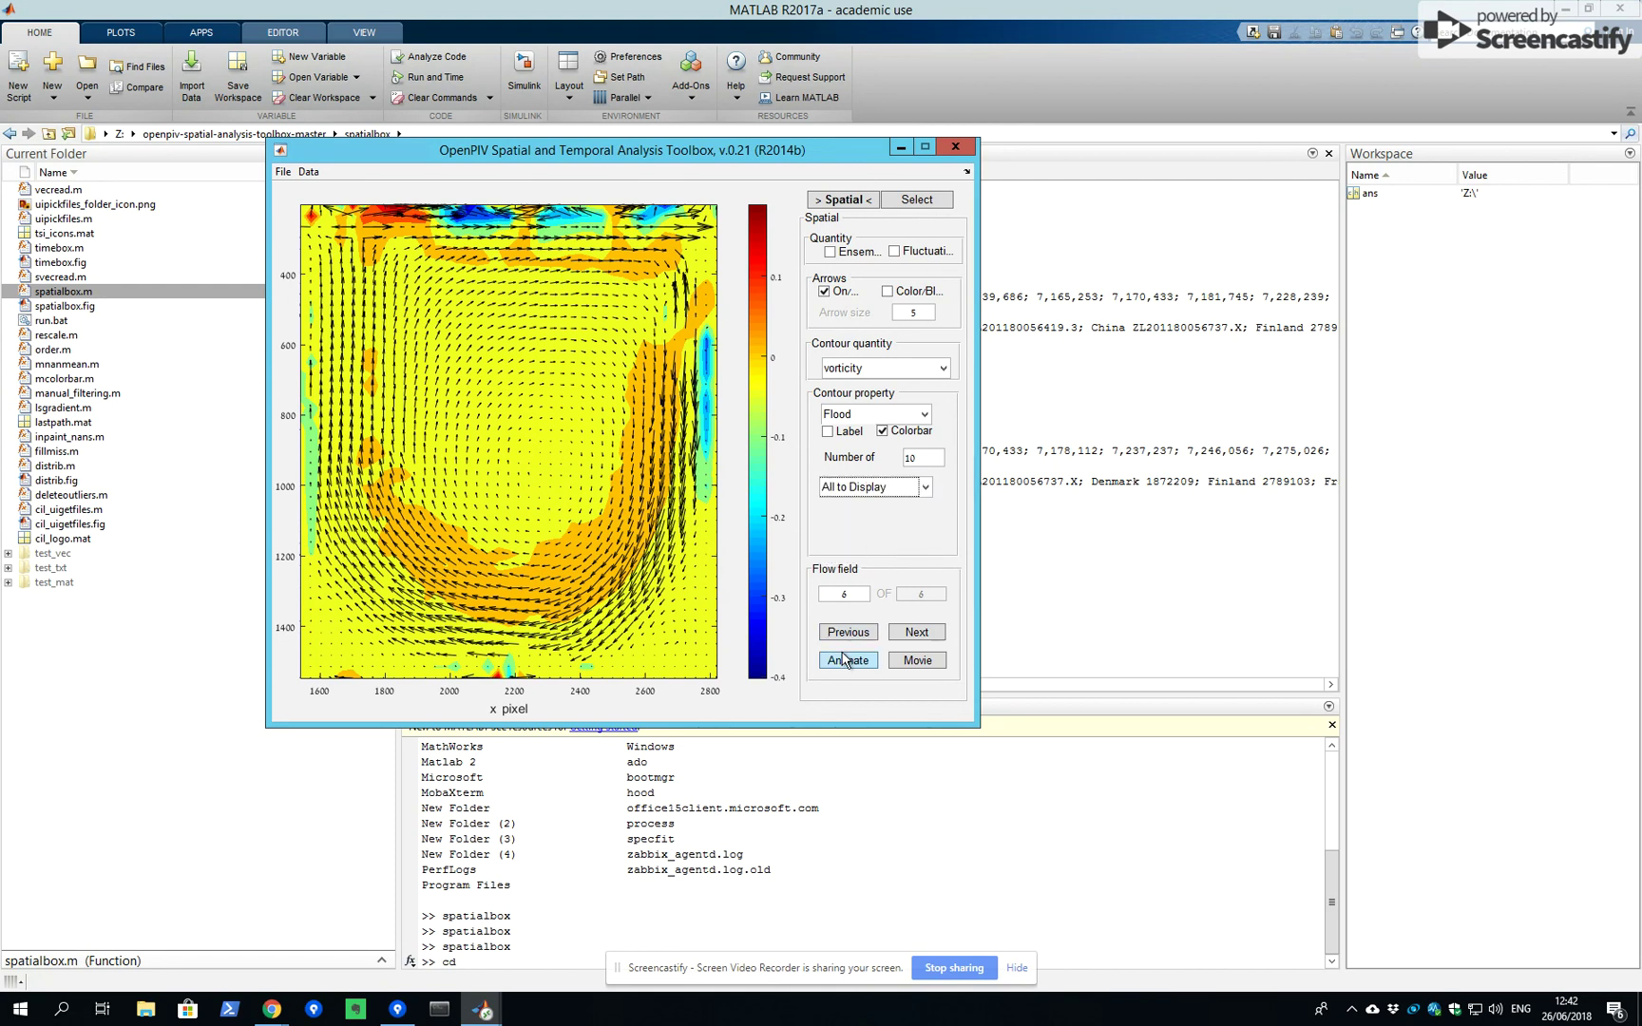
pyautogui.click(839, 590)
pyautogui.write('2')
pyautogui.press('Return')
# - Tick Ensemble to show the averaged velocity arrows with no contour
pyautogui.moveTo(858, 155); pyautogui.dragTo(972, 157)
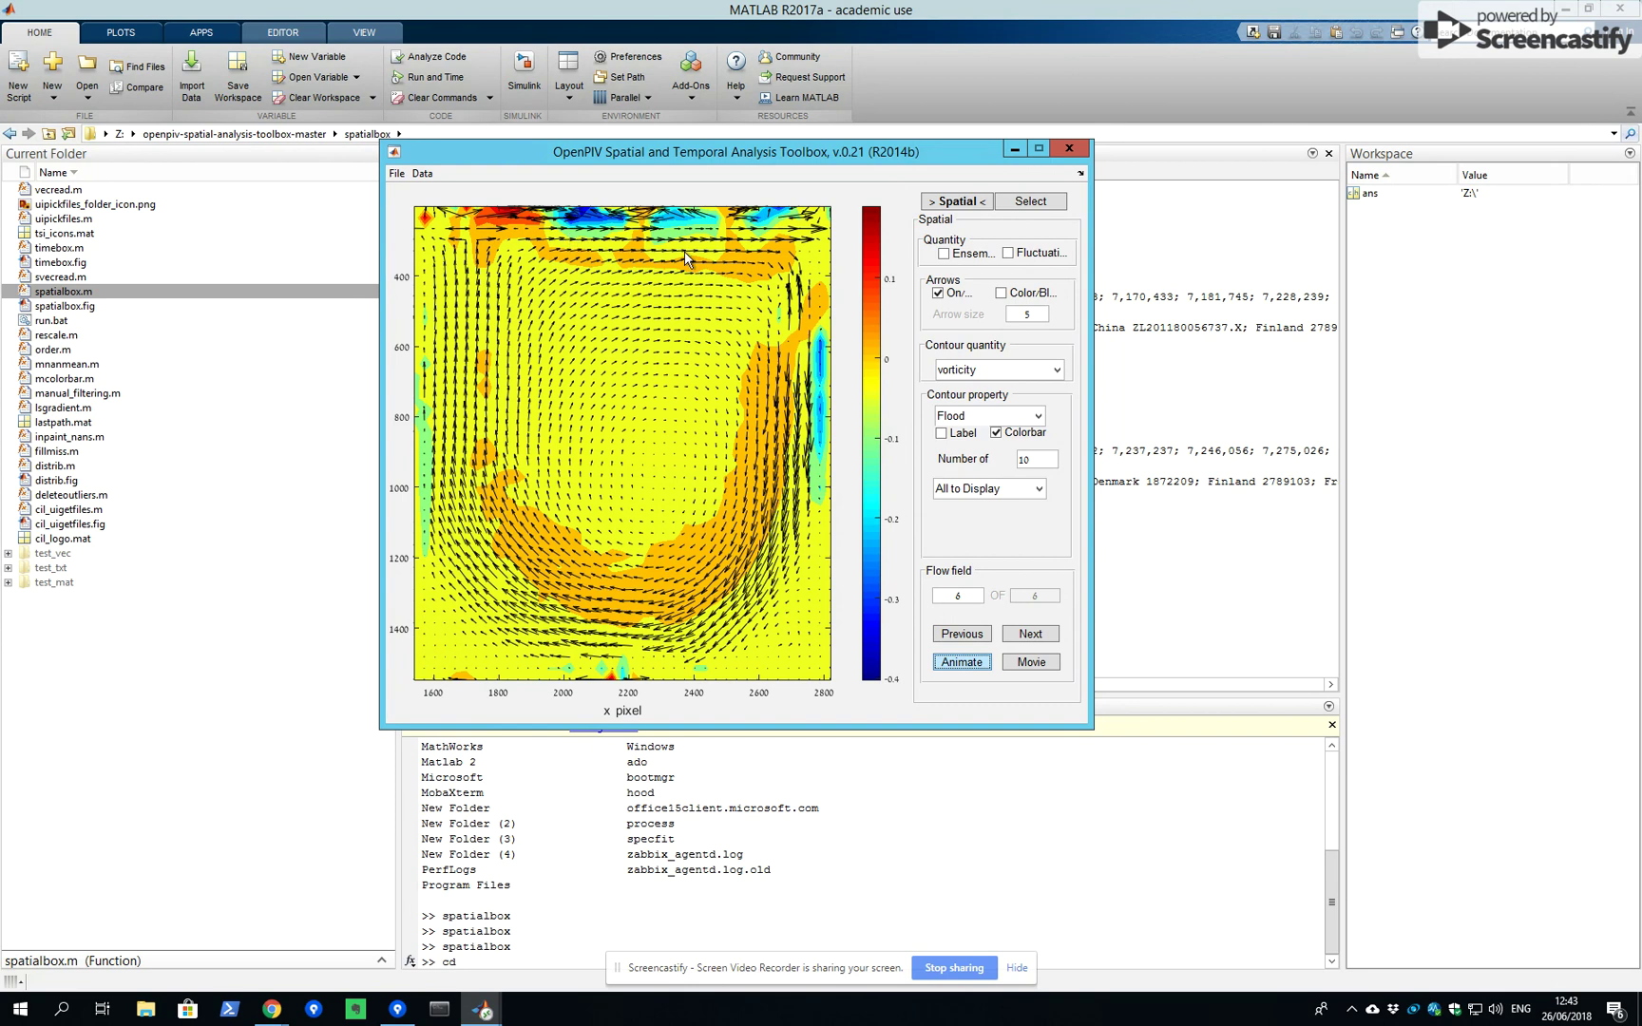
pyautogui.click(944, 254)
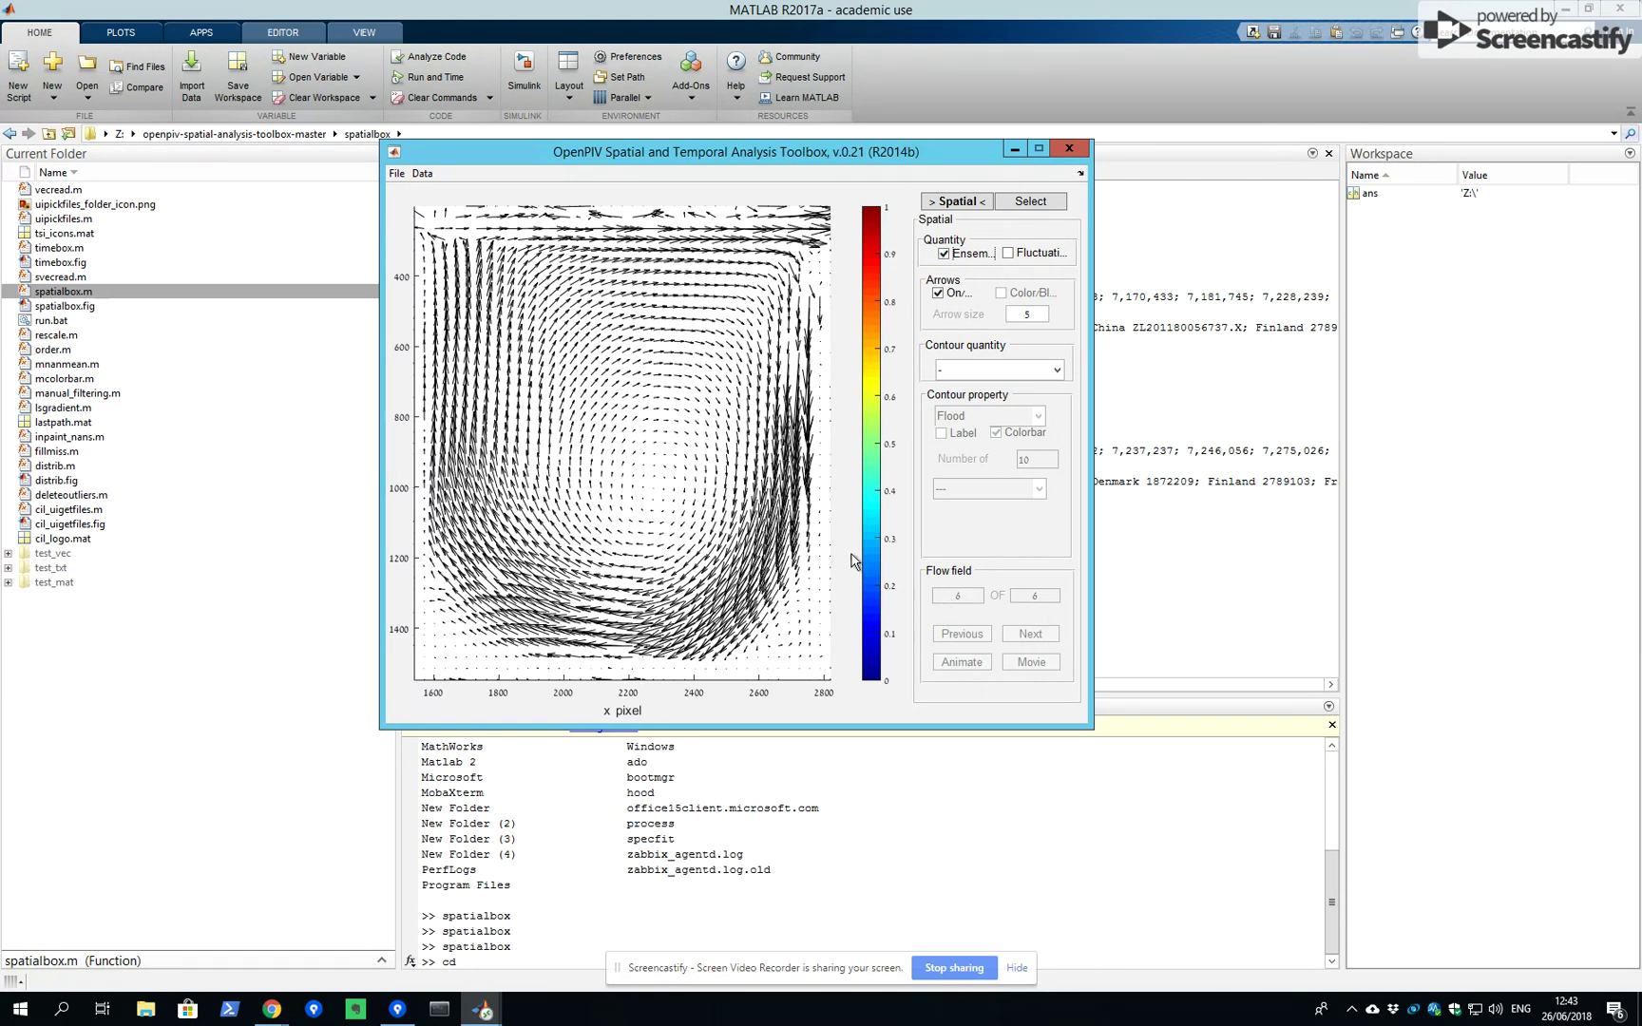
# - Contour ensemble (U^2+V^2)^(1/2) with colorbar, Each Field colour scaling and 50 levels
pyautogui.click(983, 368)
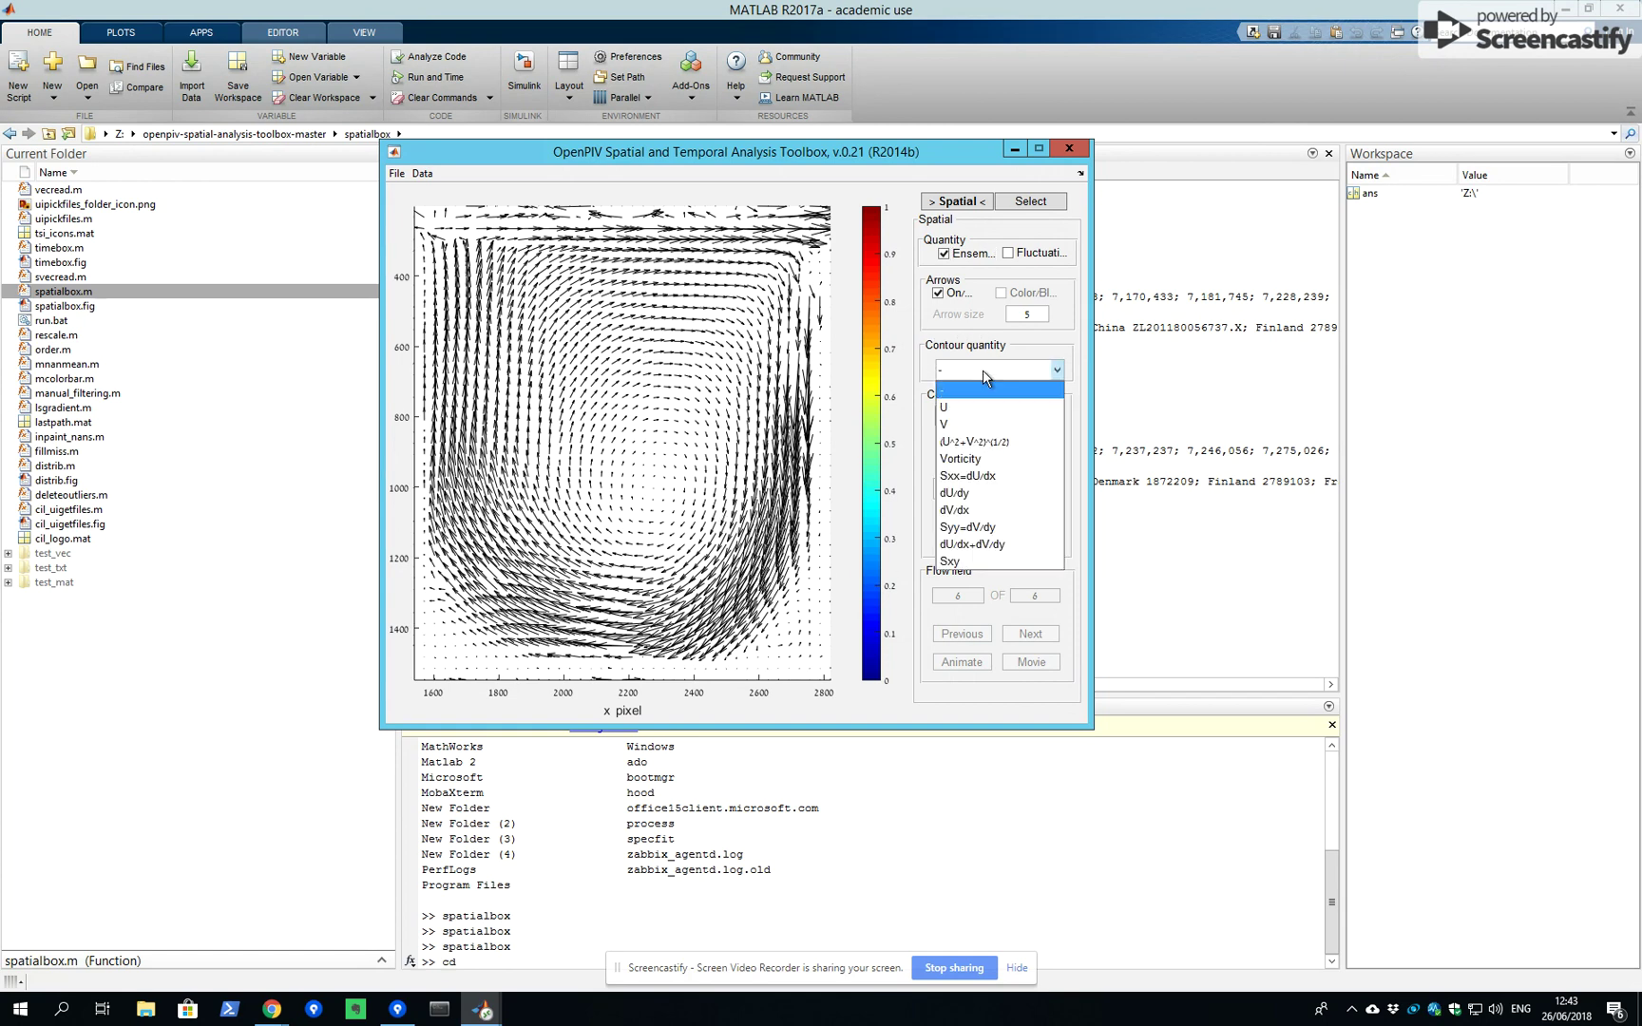
pyautogui.click(975, 458)
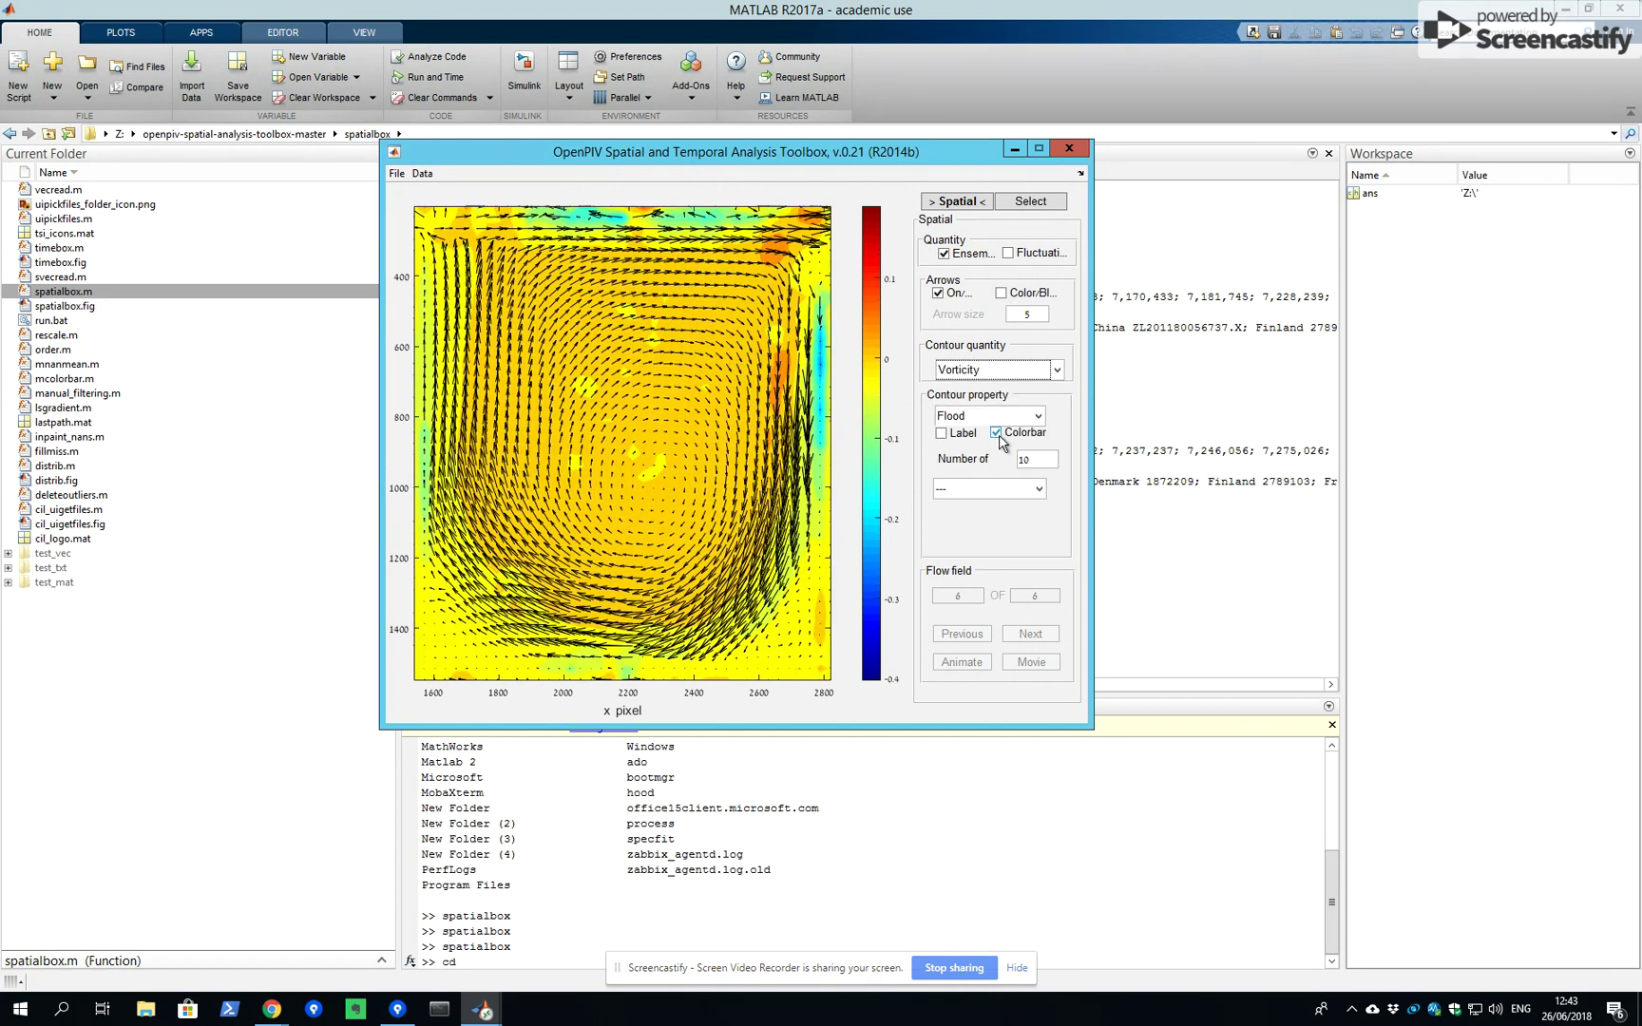
pyautogui.click(997, 434)
pyautogui.click(980, 371)
pyautogui.click(981, 441)
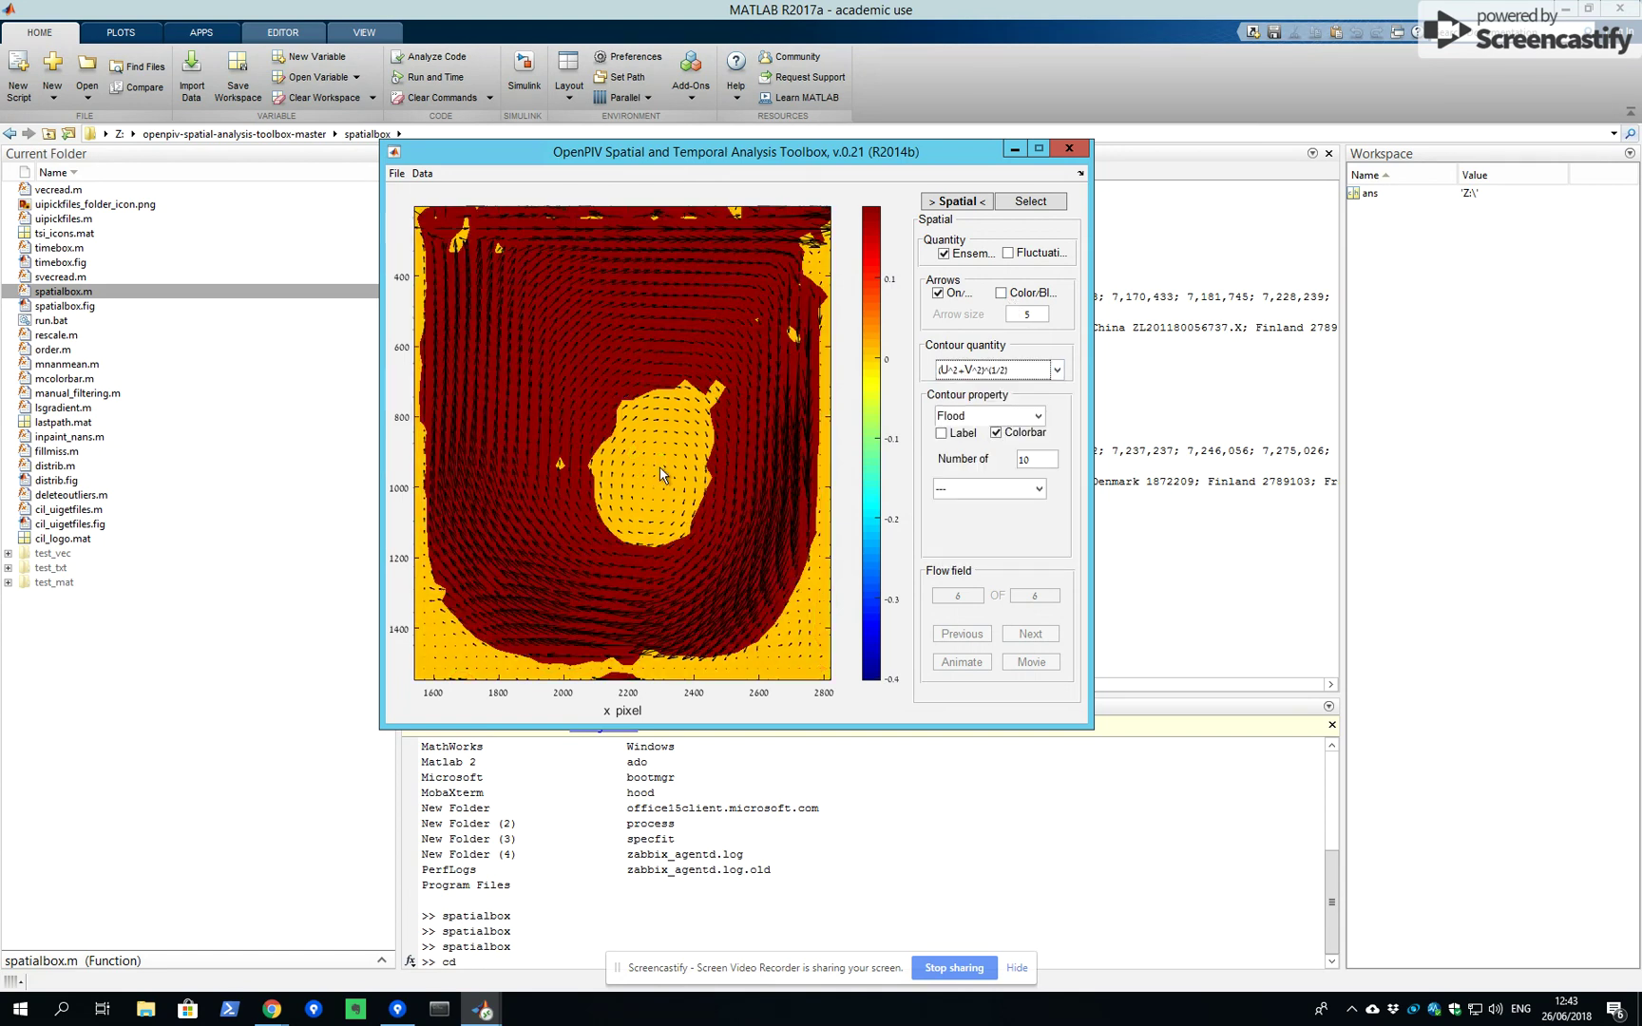
pyautogui.click(1034, 488)
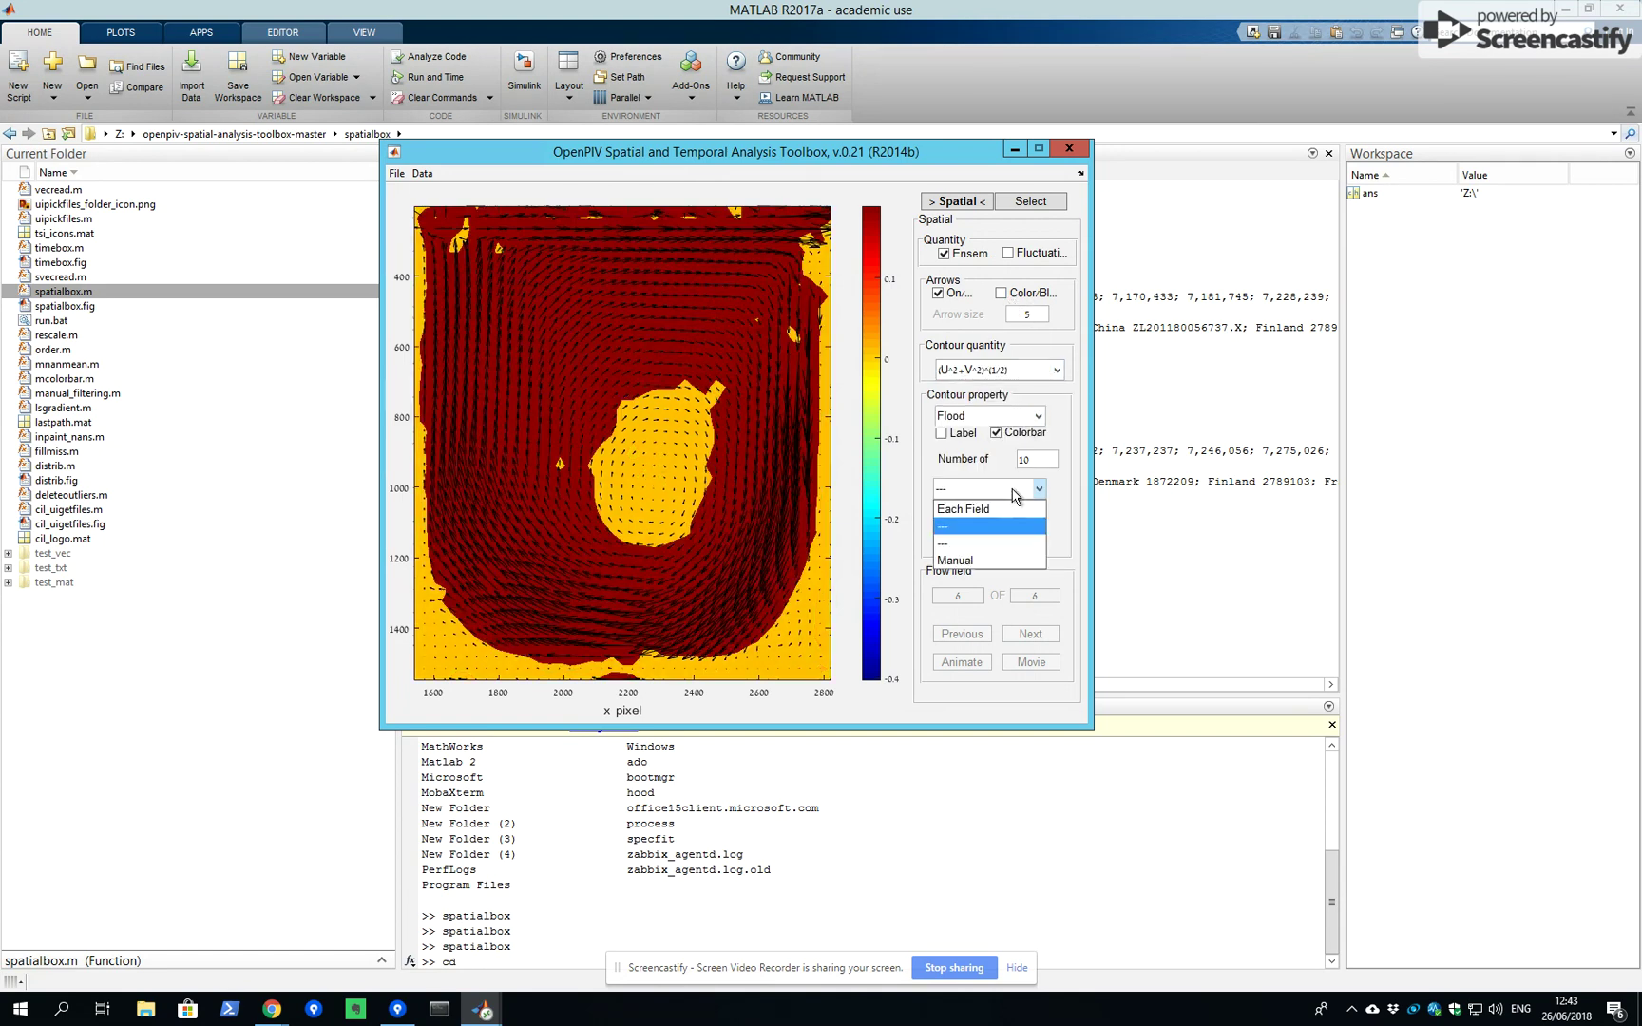
pyautogui.click(998, 515)
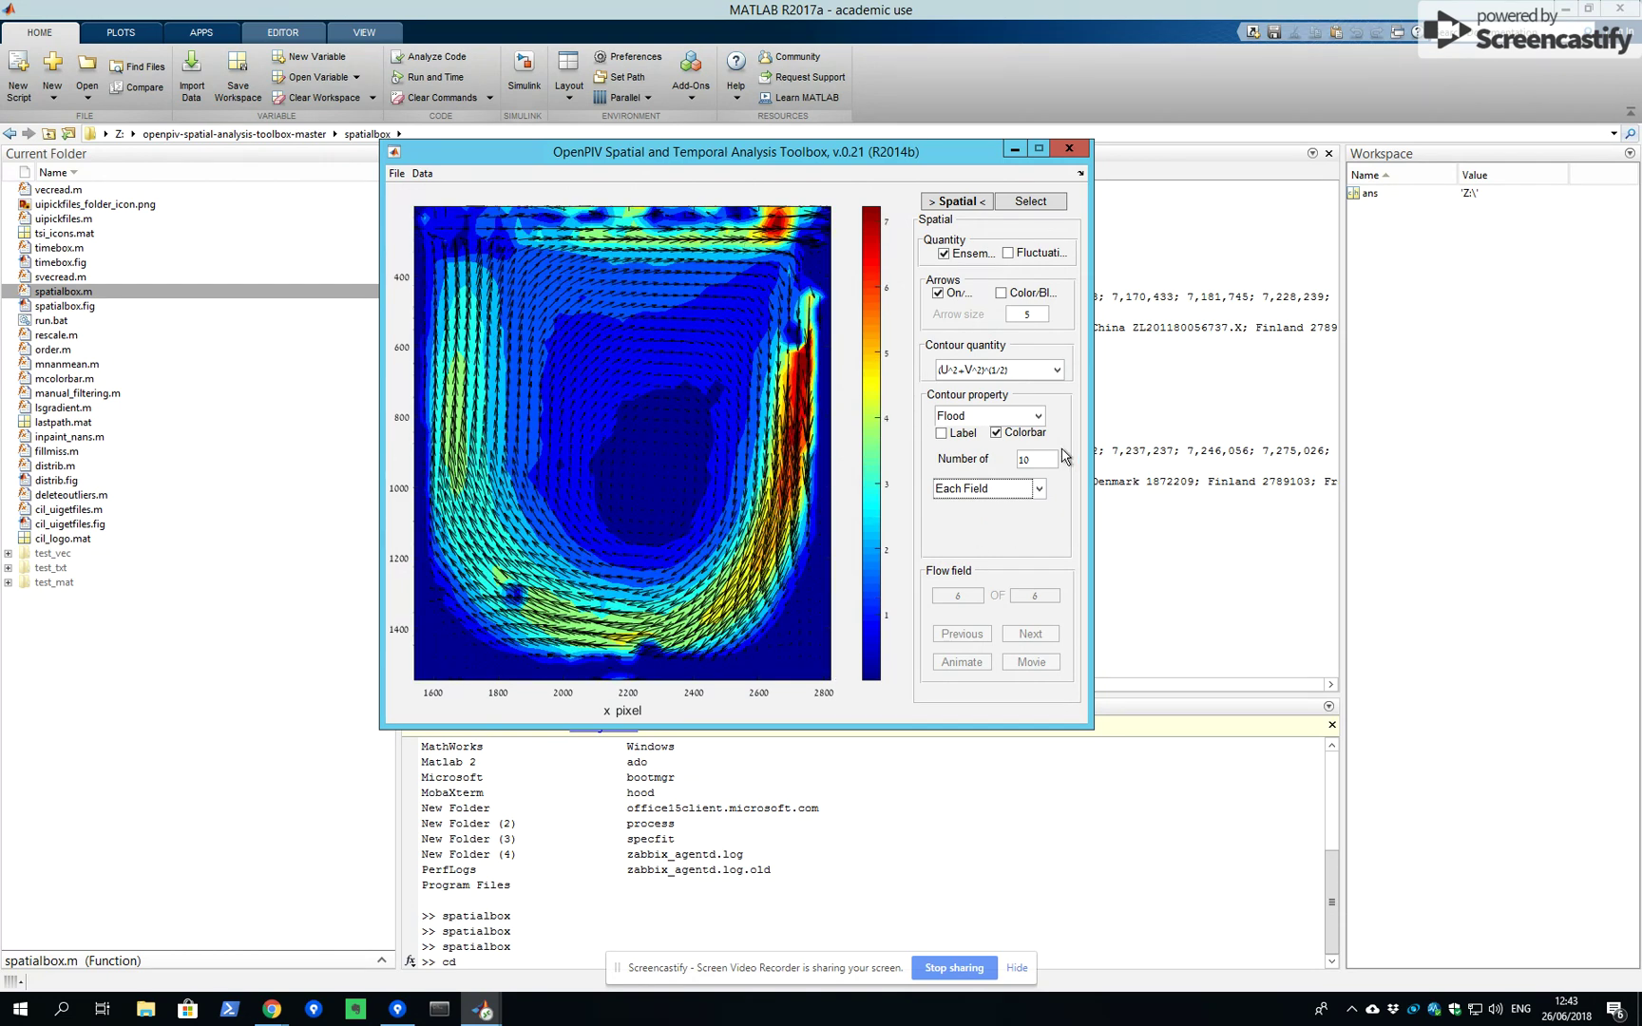
pyautogui.doubleClick(1015, 460)
pyautogui.press('Return')
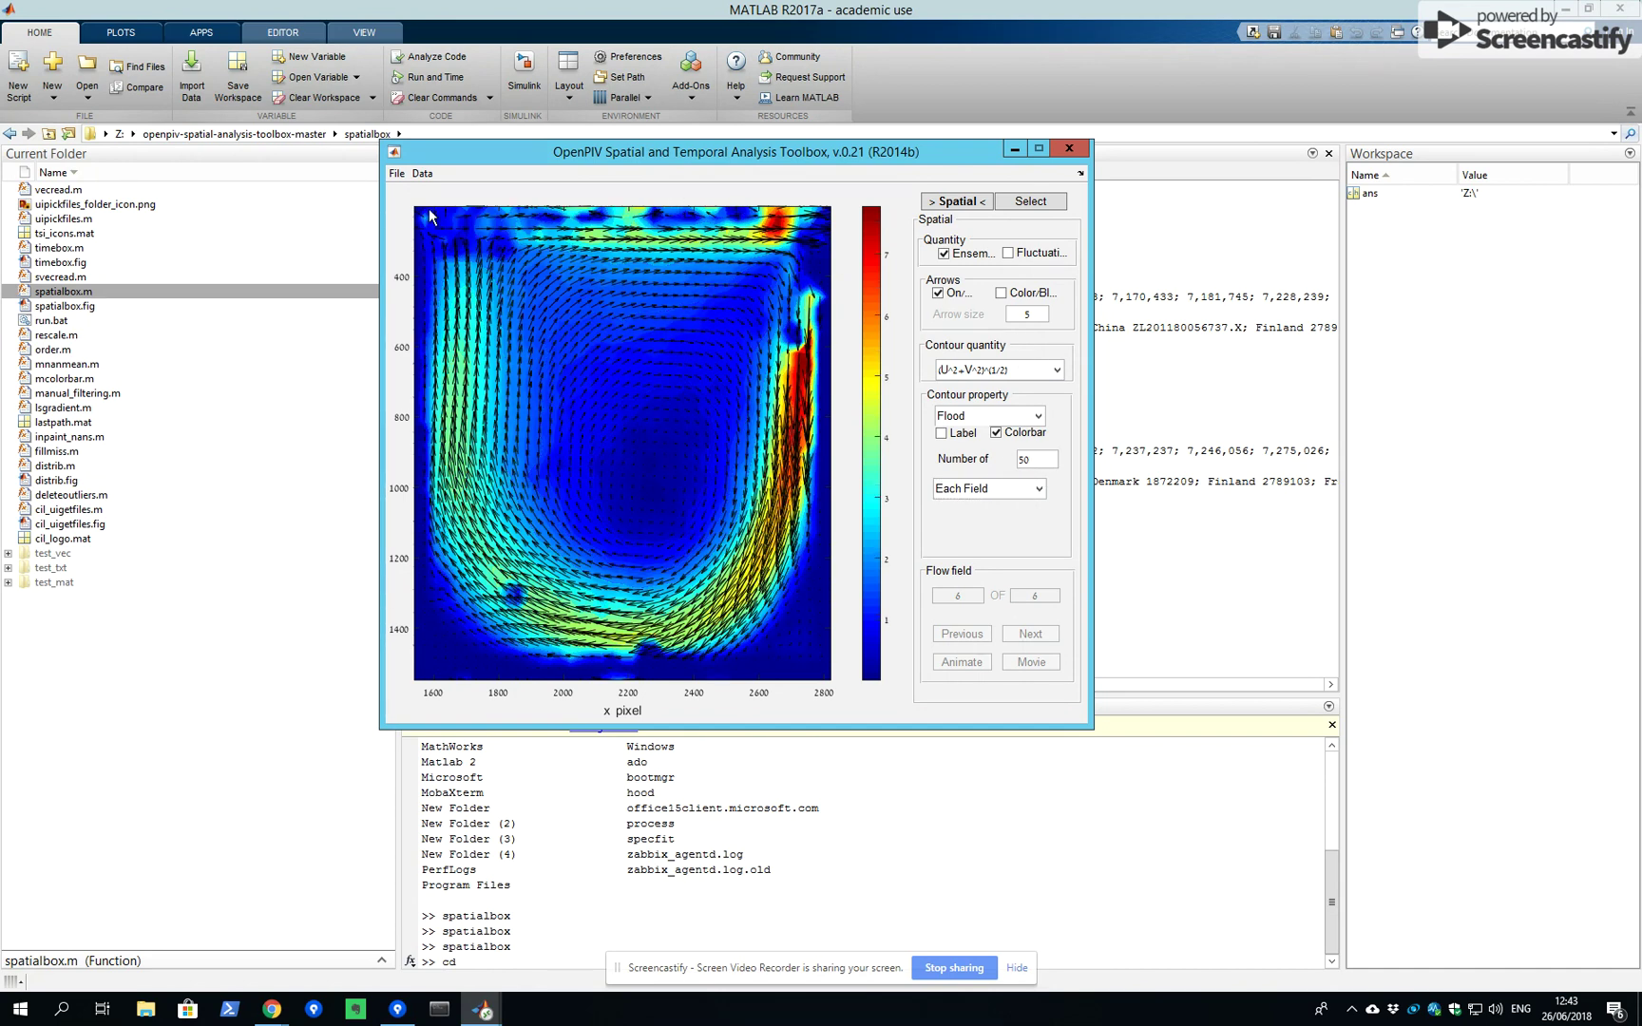
pyautogui.click(396, 173)
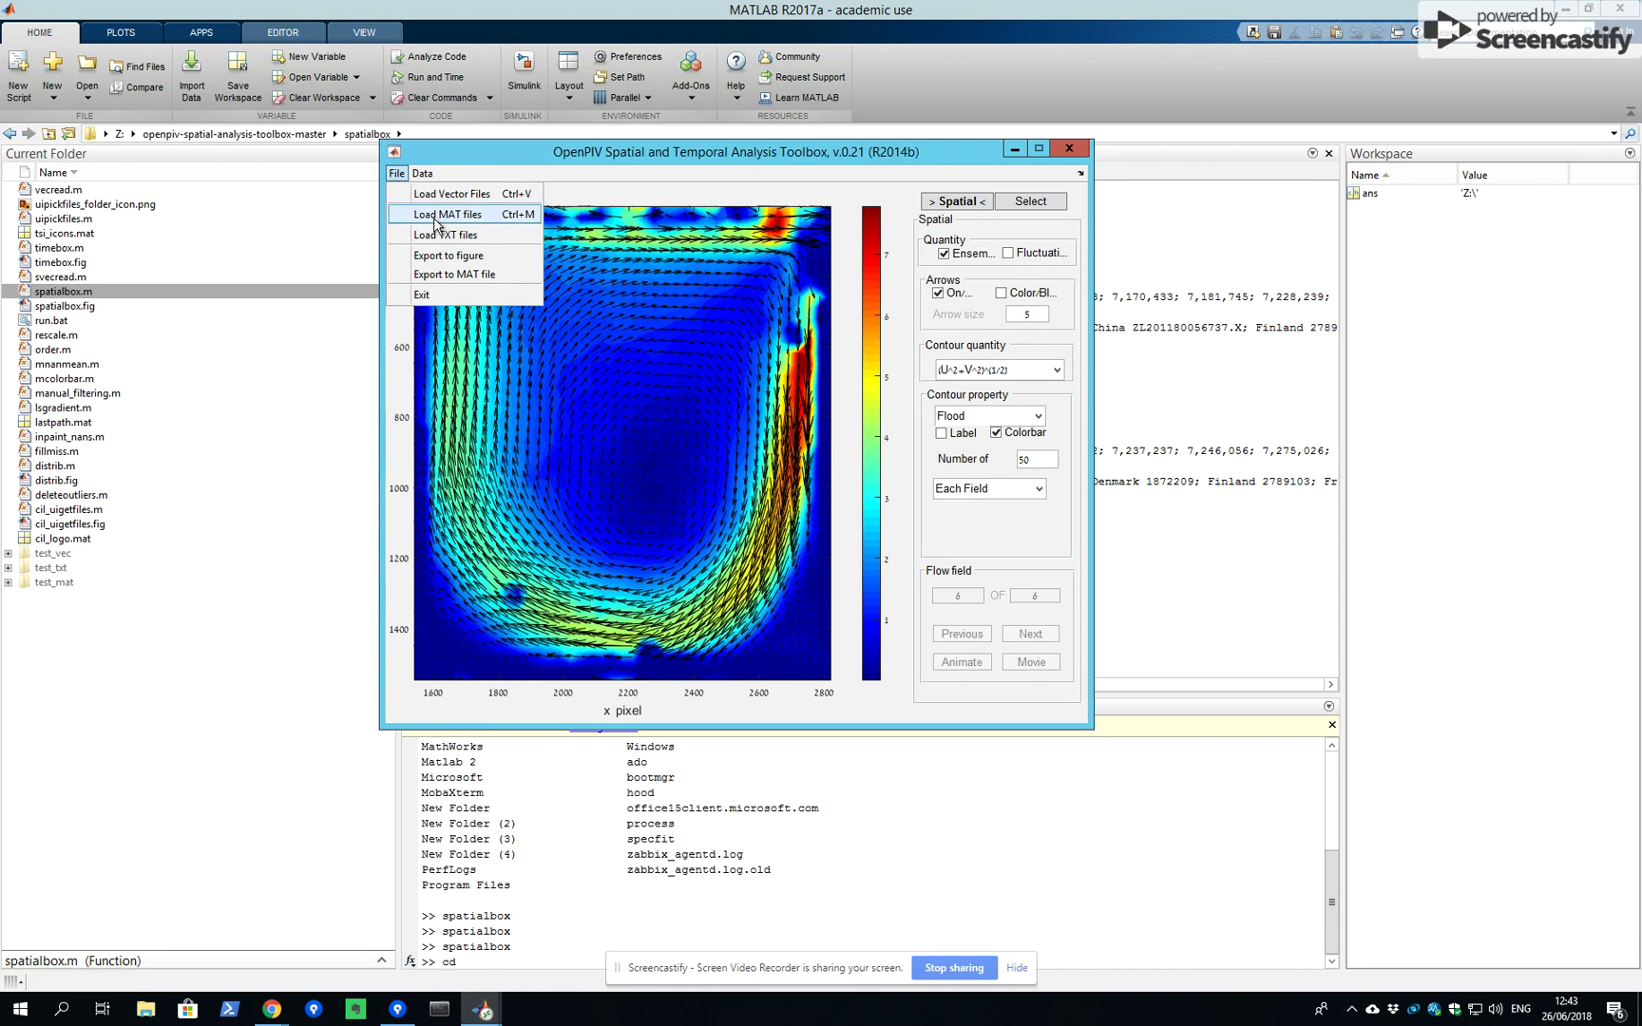
pyautogui.click(472, 255)
pyautogui.moveTo(760, 38); pyautogui.dragTo(1291, 250)
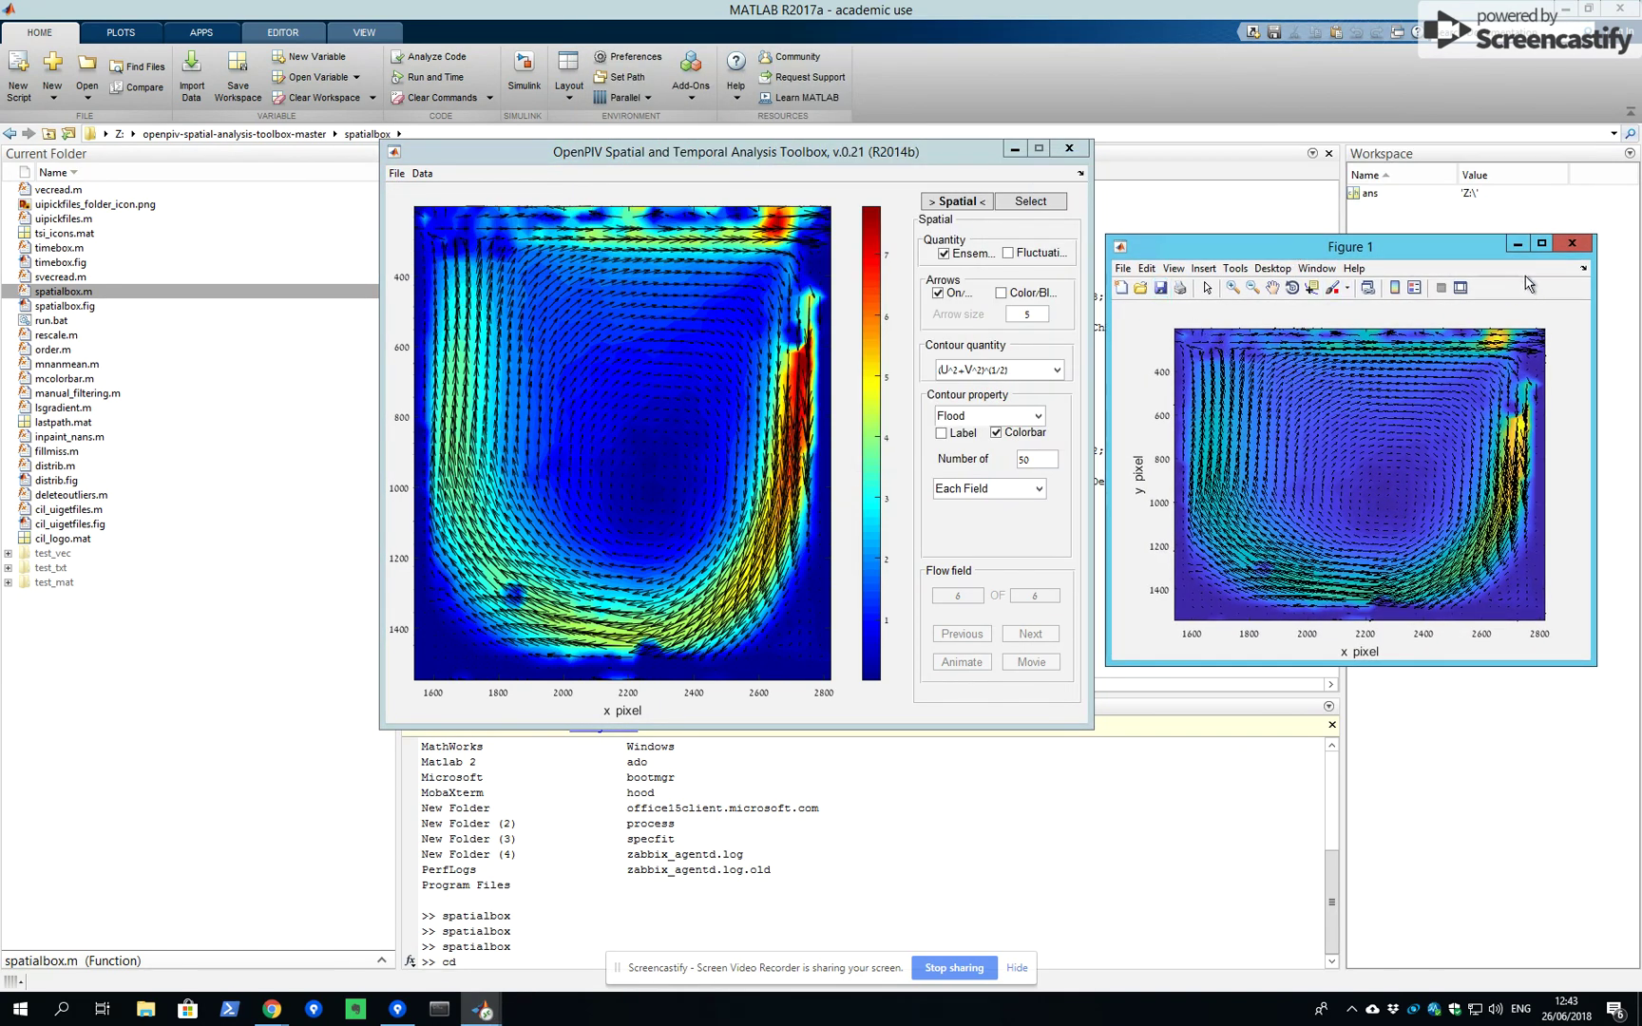
pyautogui.click(1572, 245)
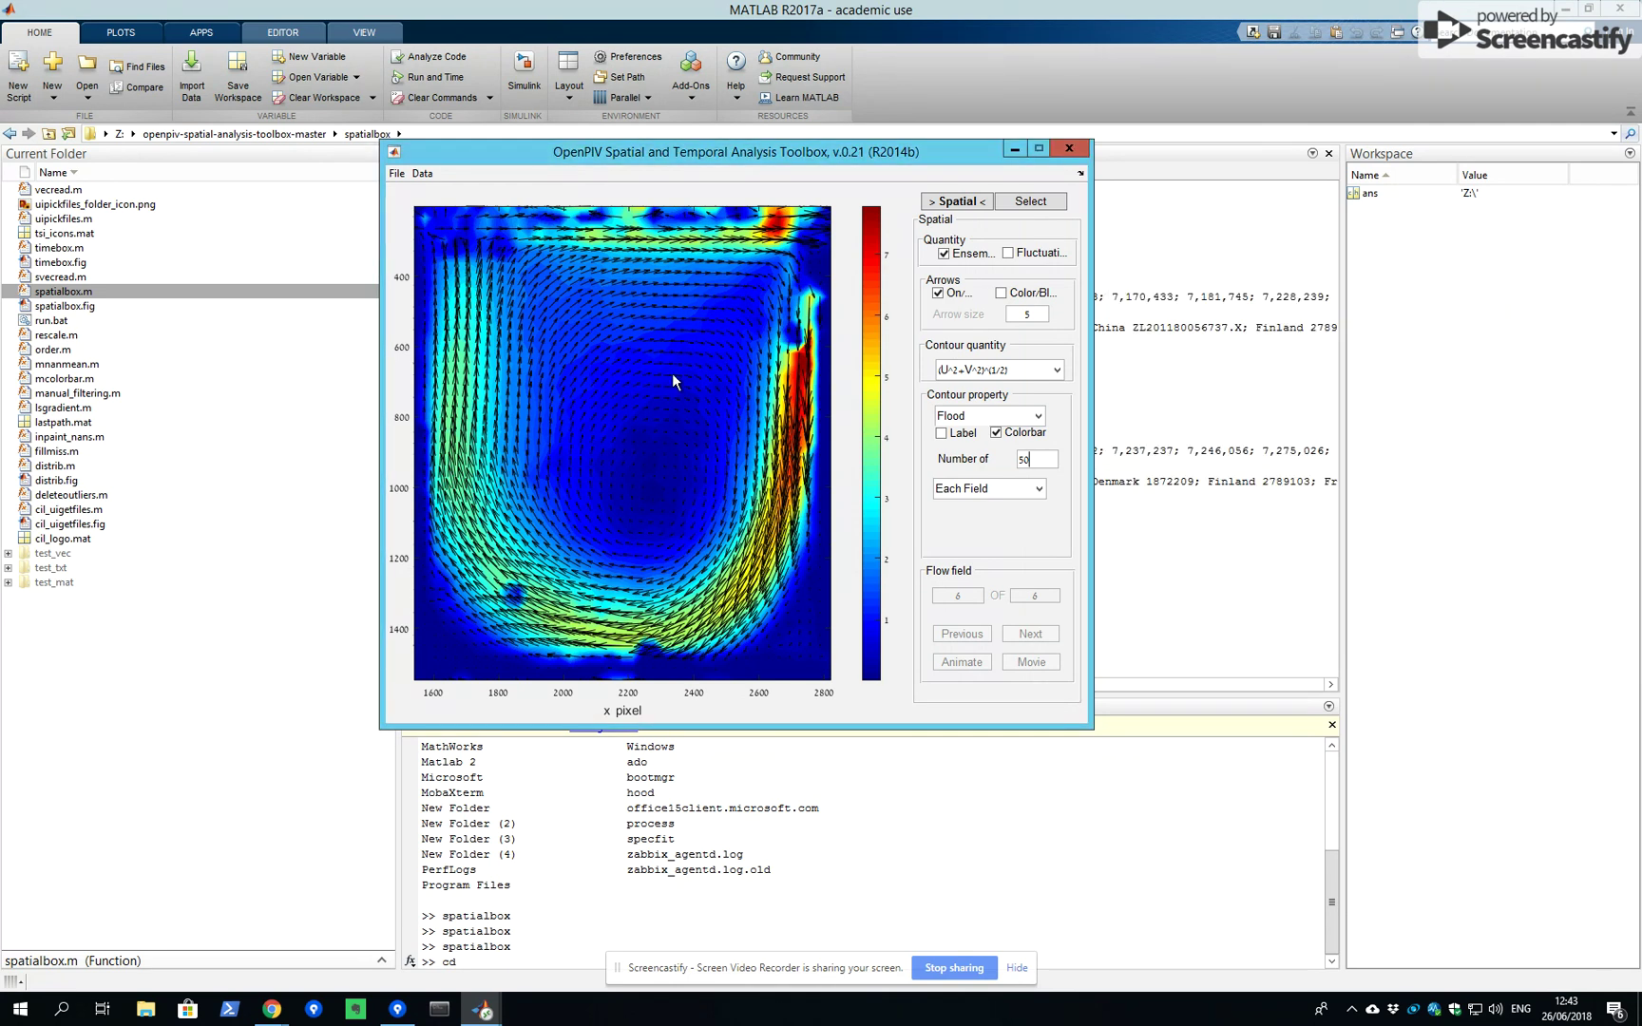
# - Show velocity fluctuations alone, without Ensemble, at arrow size 10
pyautogui.click(1008, 254)
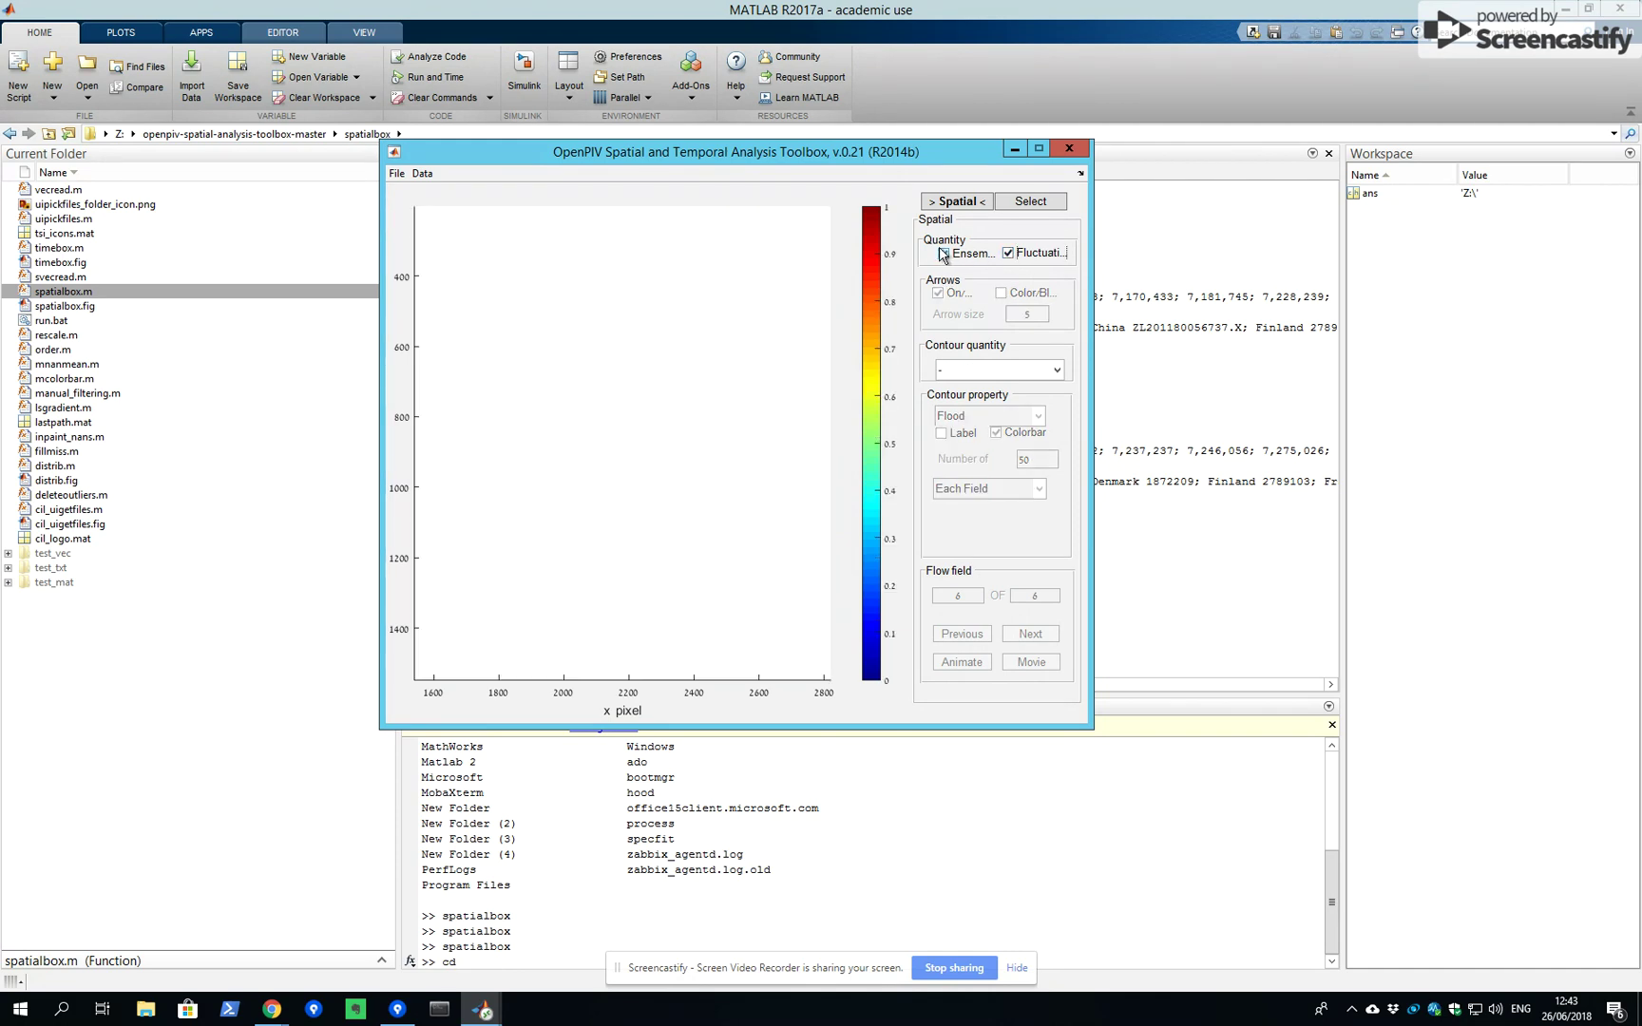
pyautogui.click(945, 255)
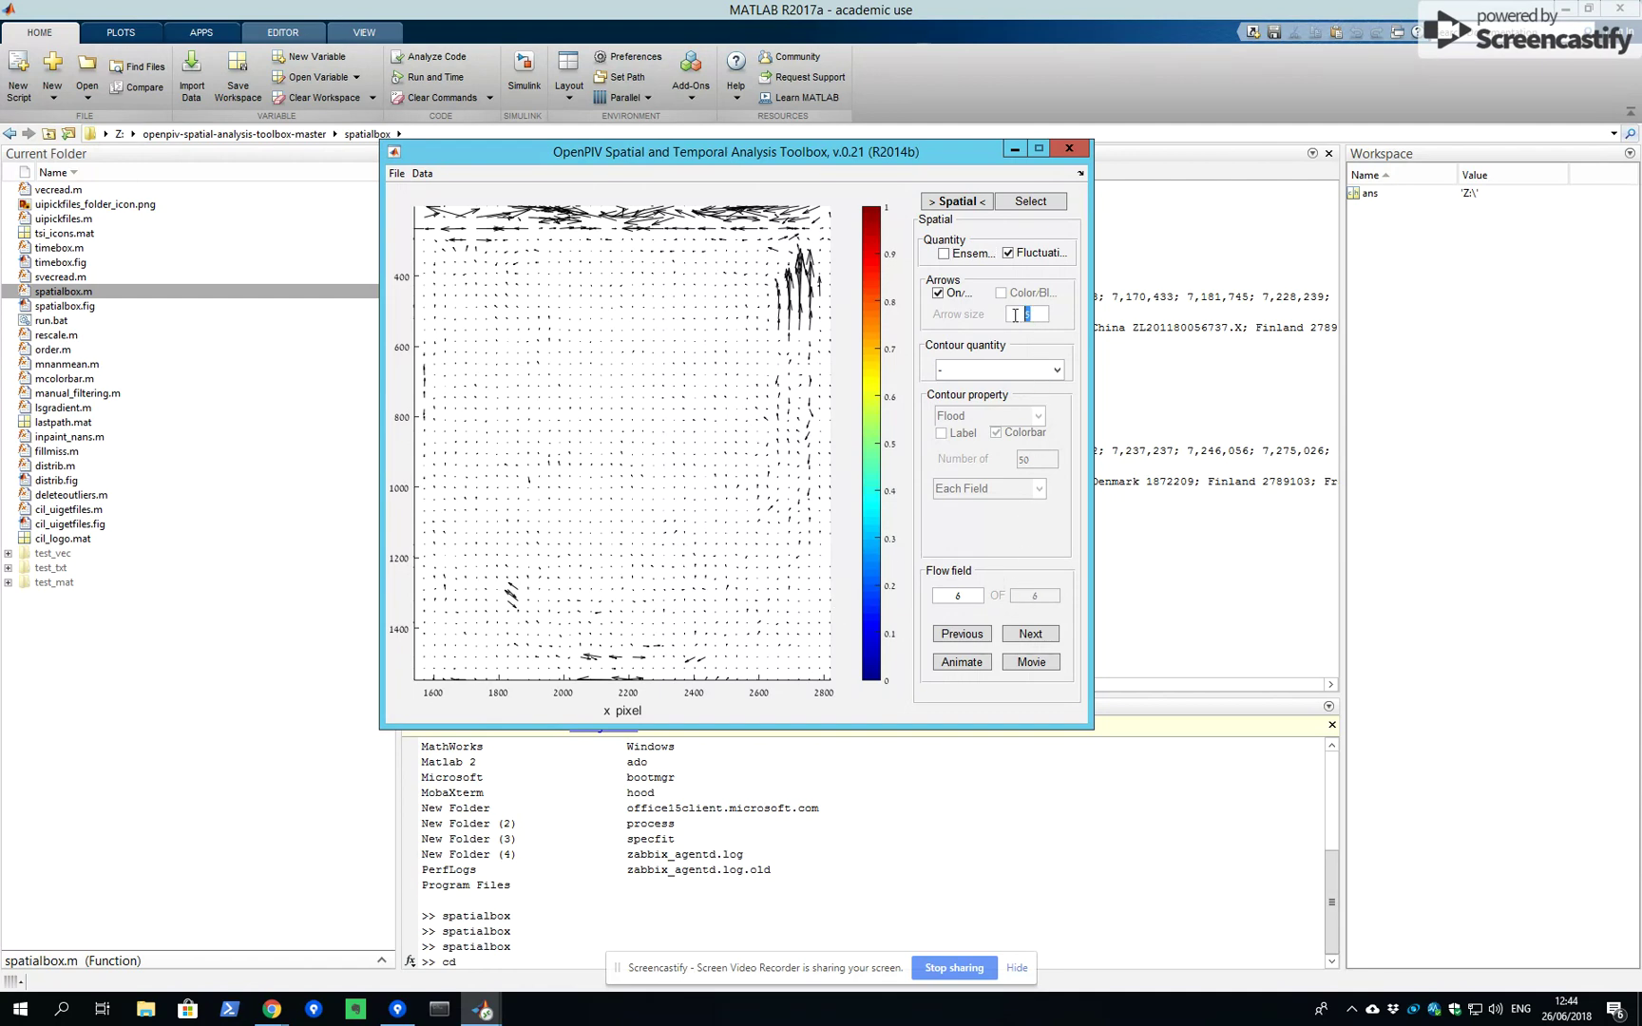
pyautogui.press('Return')
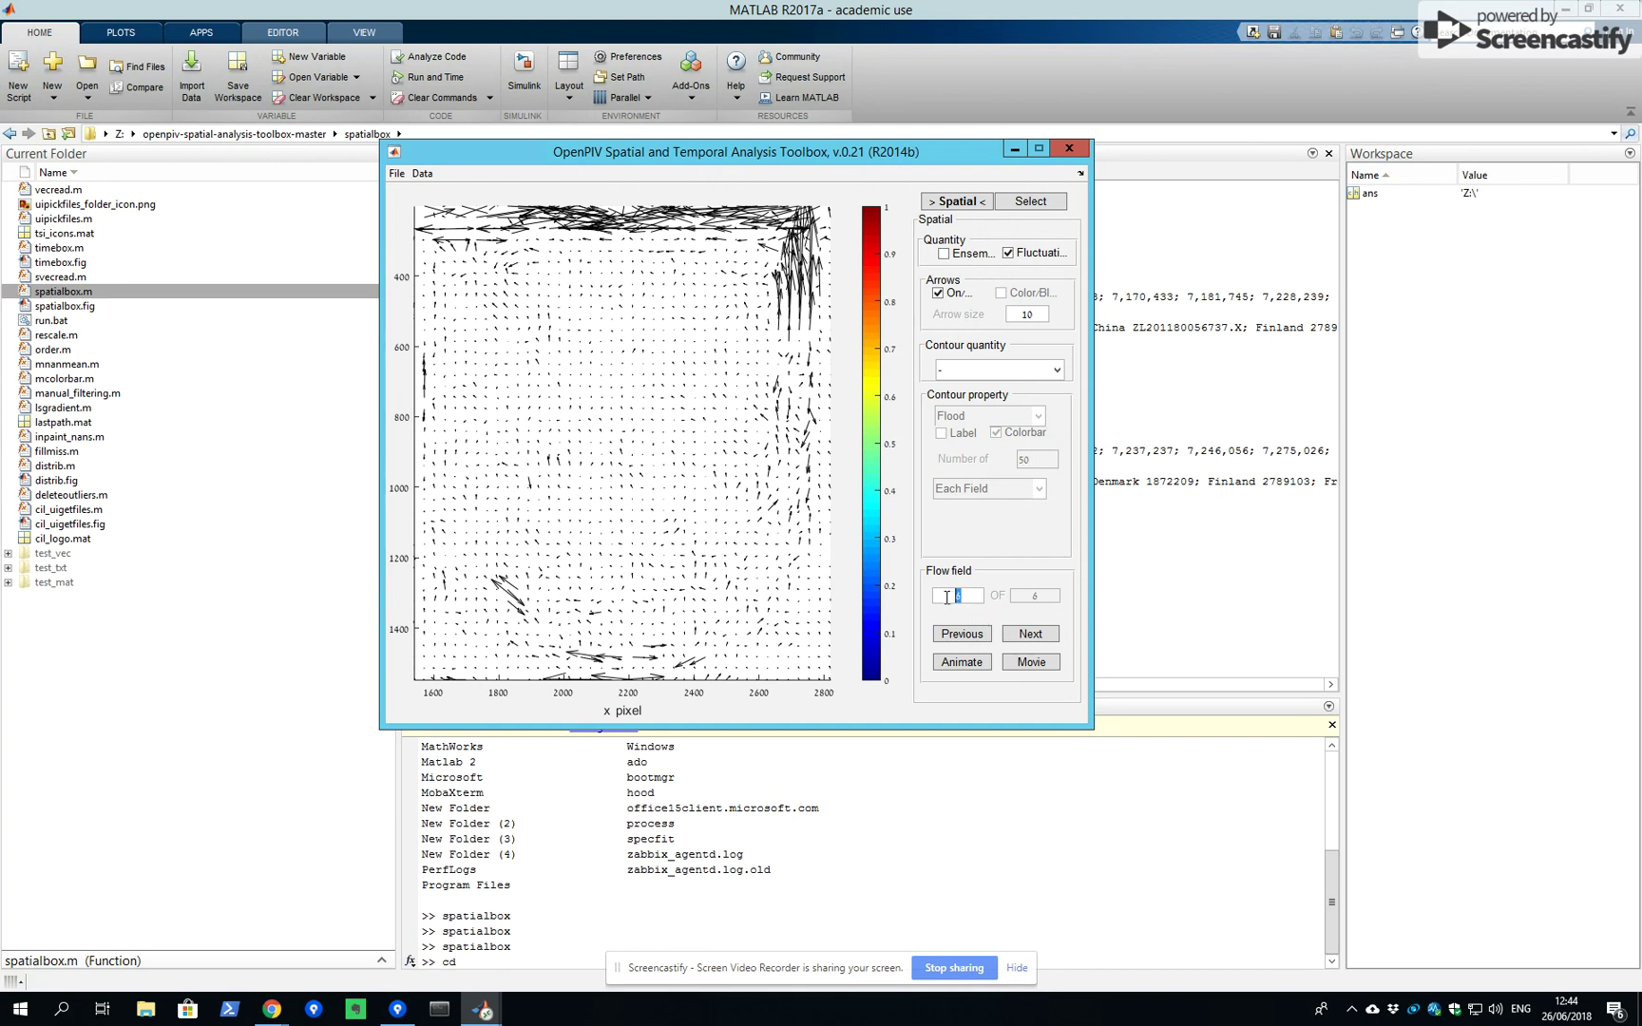
# - Step through the fluctuation fields to field 5, then re-enable Ensemble alongside Fluctuation
pyautogui.click(1039, 636)
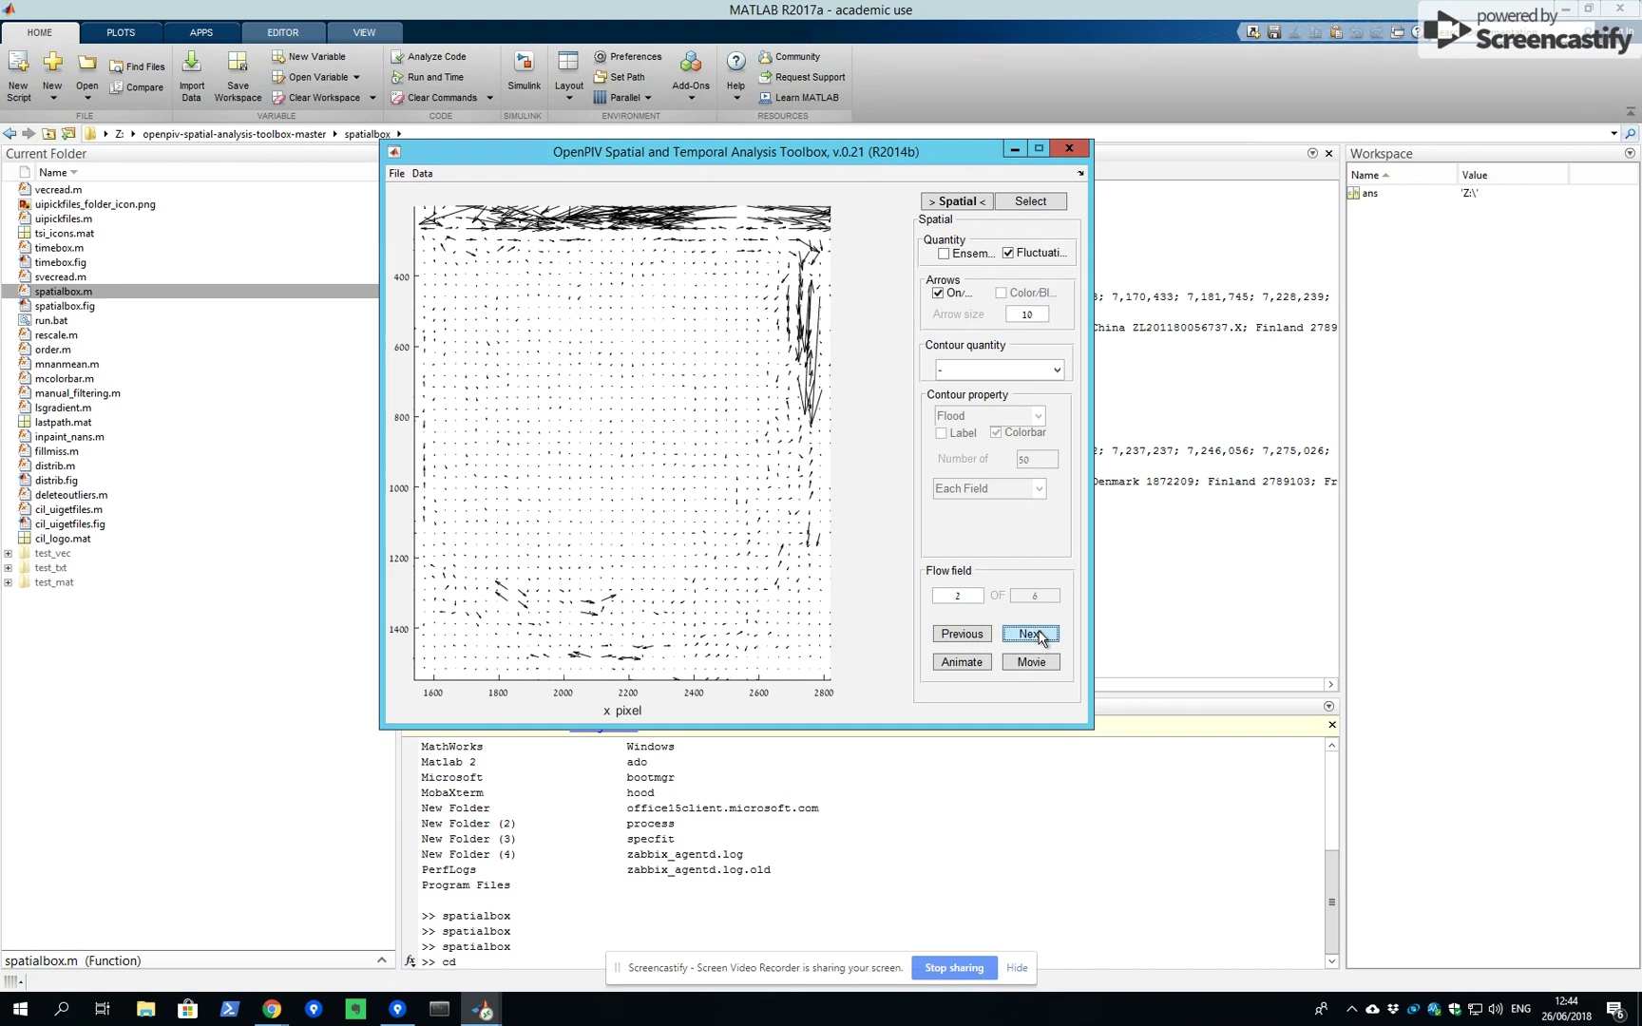
pyautogui.click(1041, 637)
pyautogui.click(1040, 637)
pyautogui.click(1041, 637)
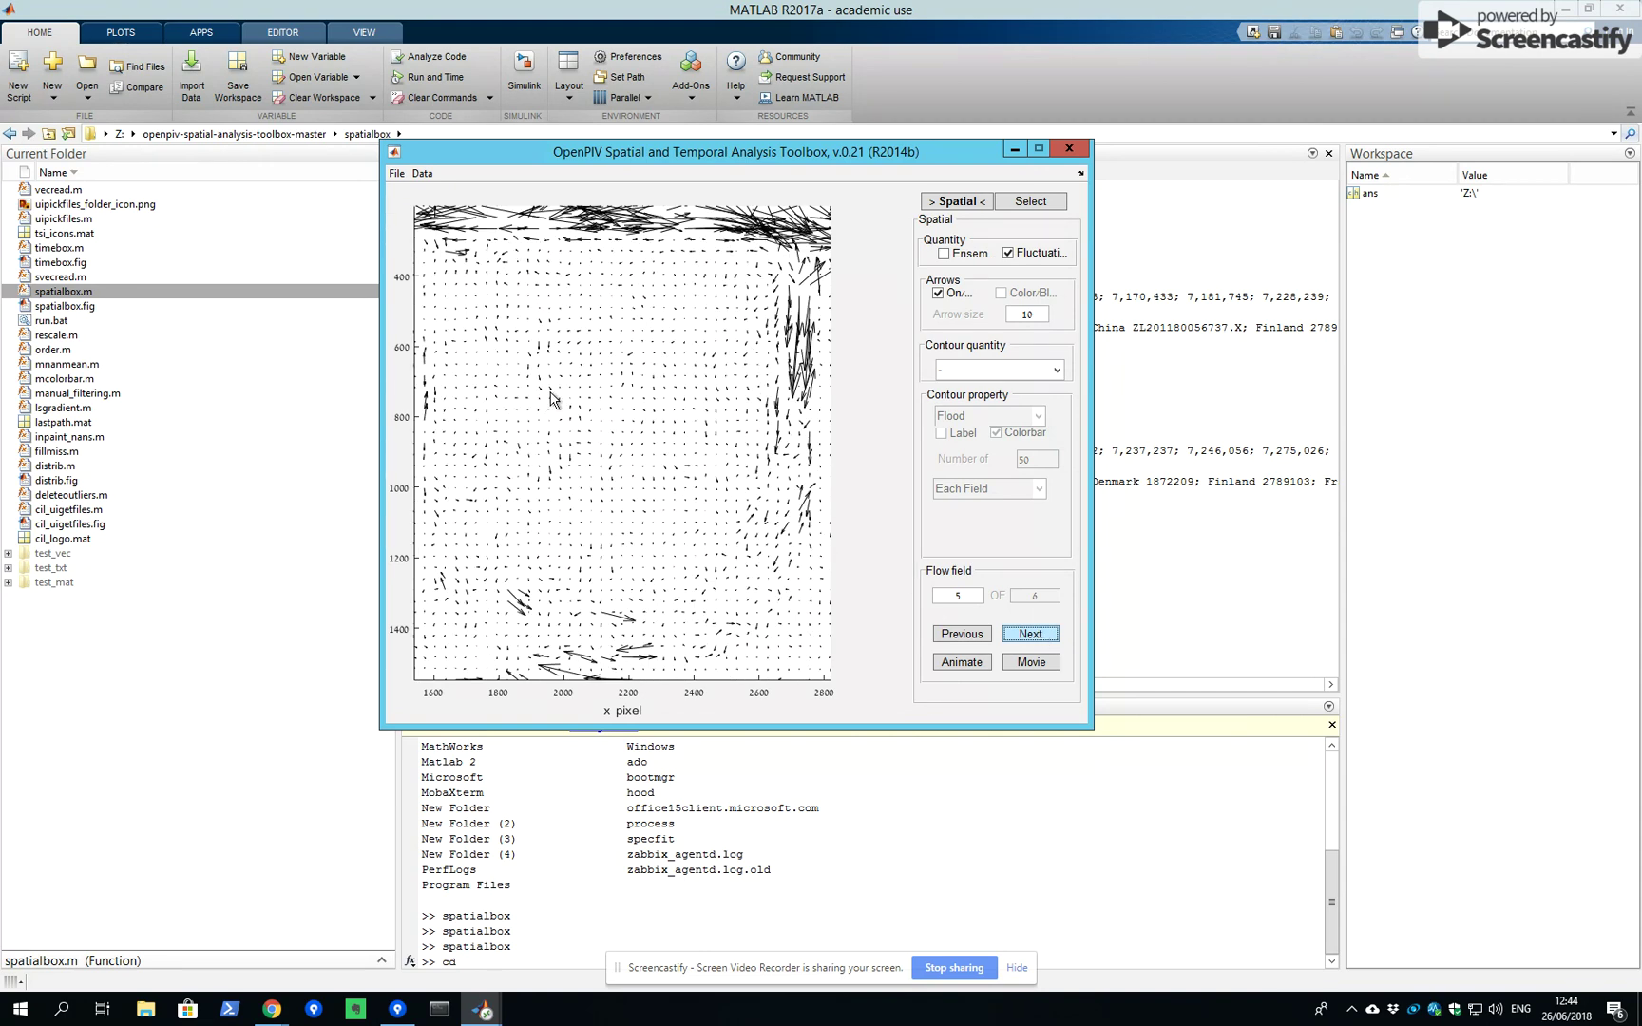
pyautogui.click(973, 255)
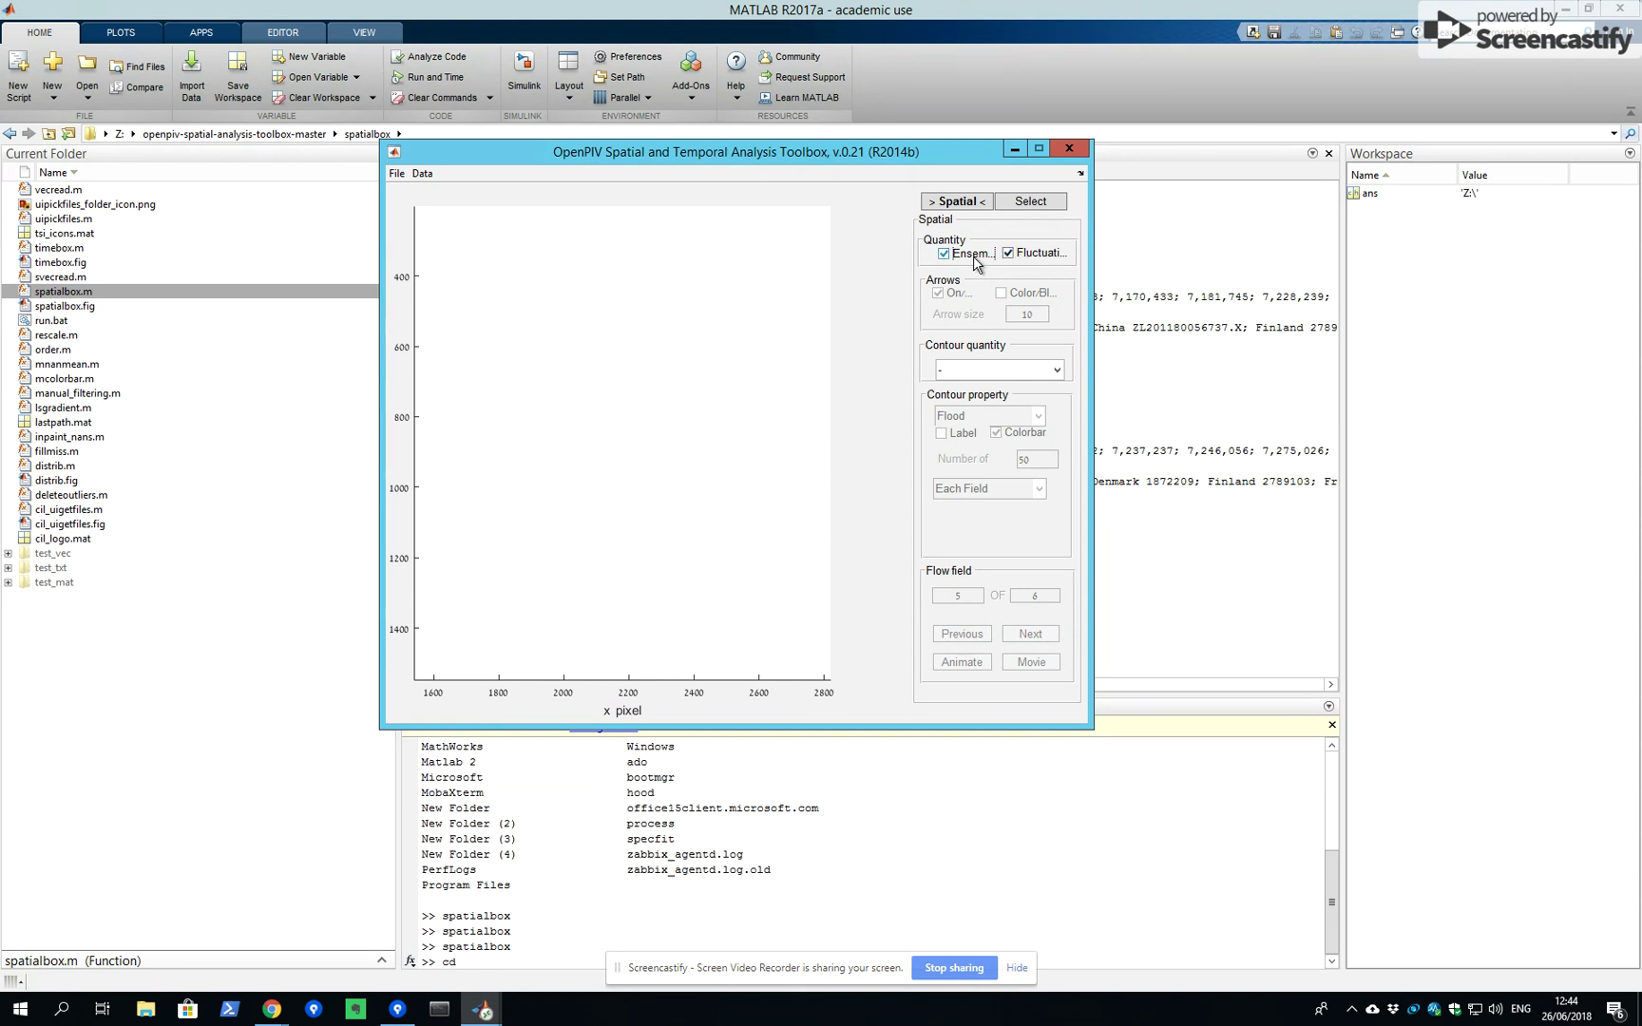
# - Contour the Reynolds stress and switch the colour range mode to Manual
pyautogui.click(1061, 369)
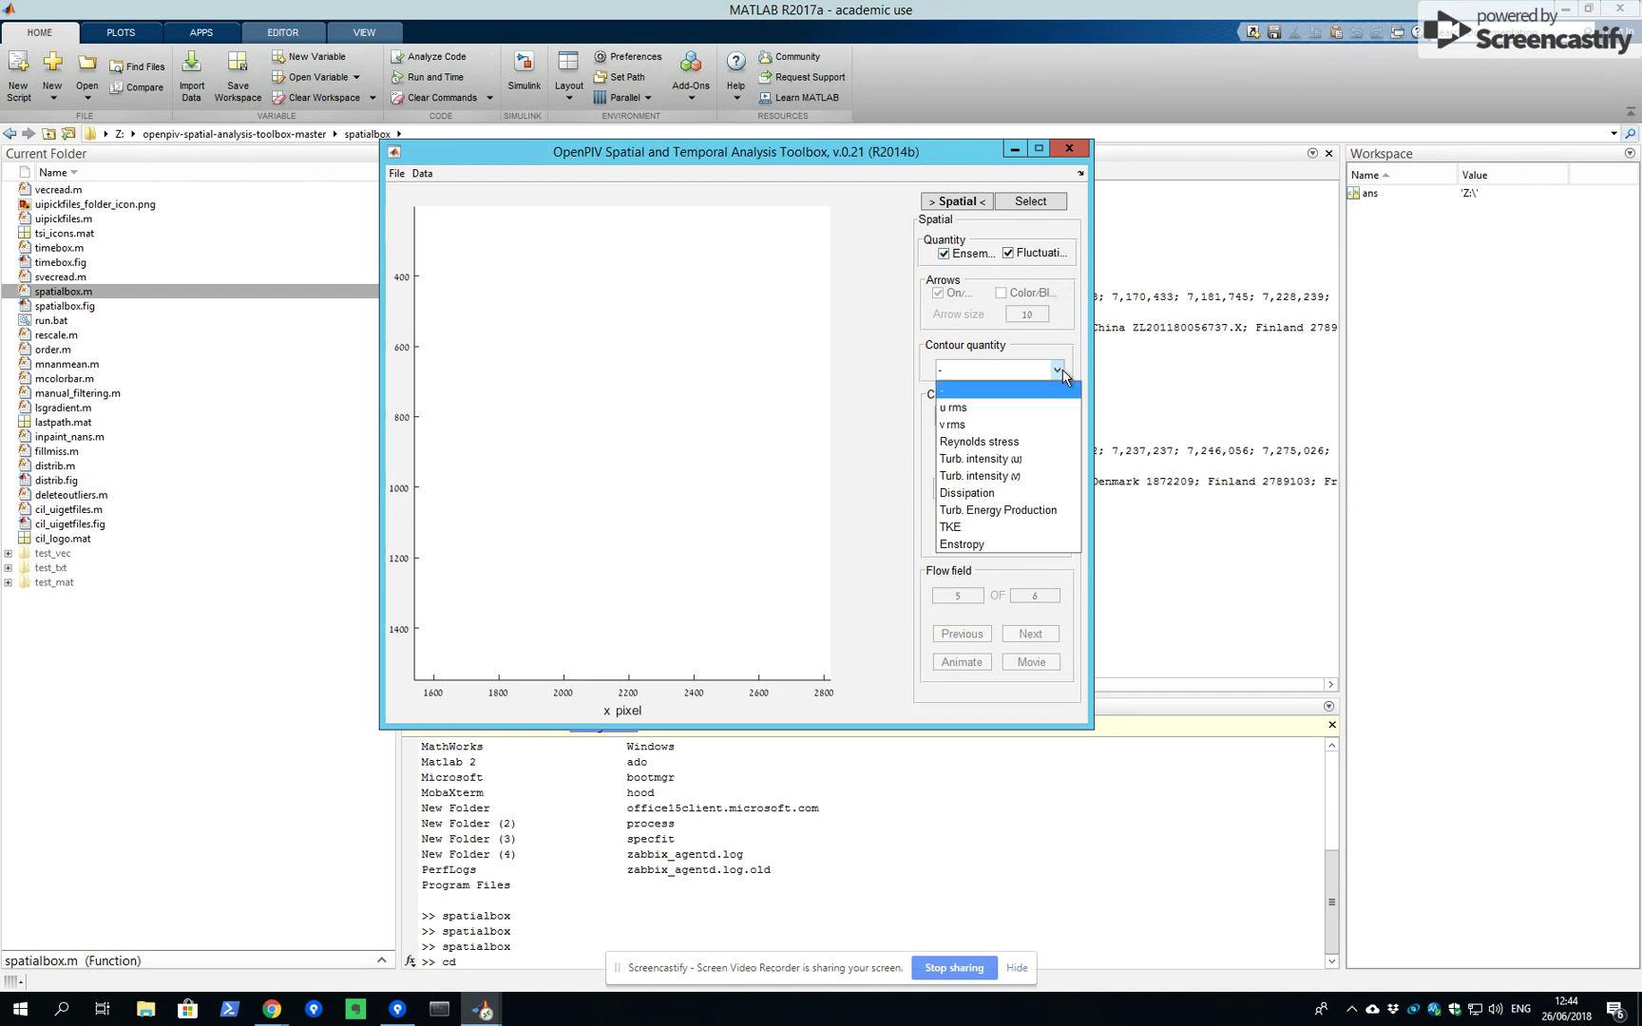
pyautogui.click(964, 443)
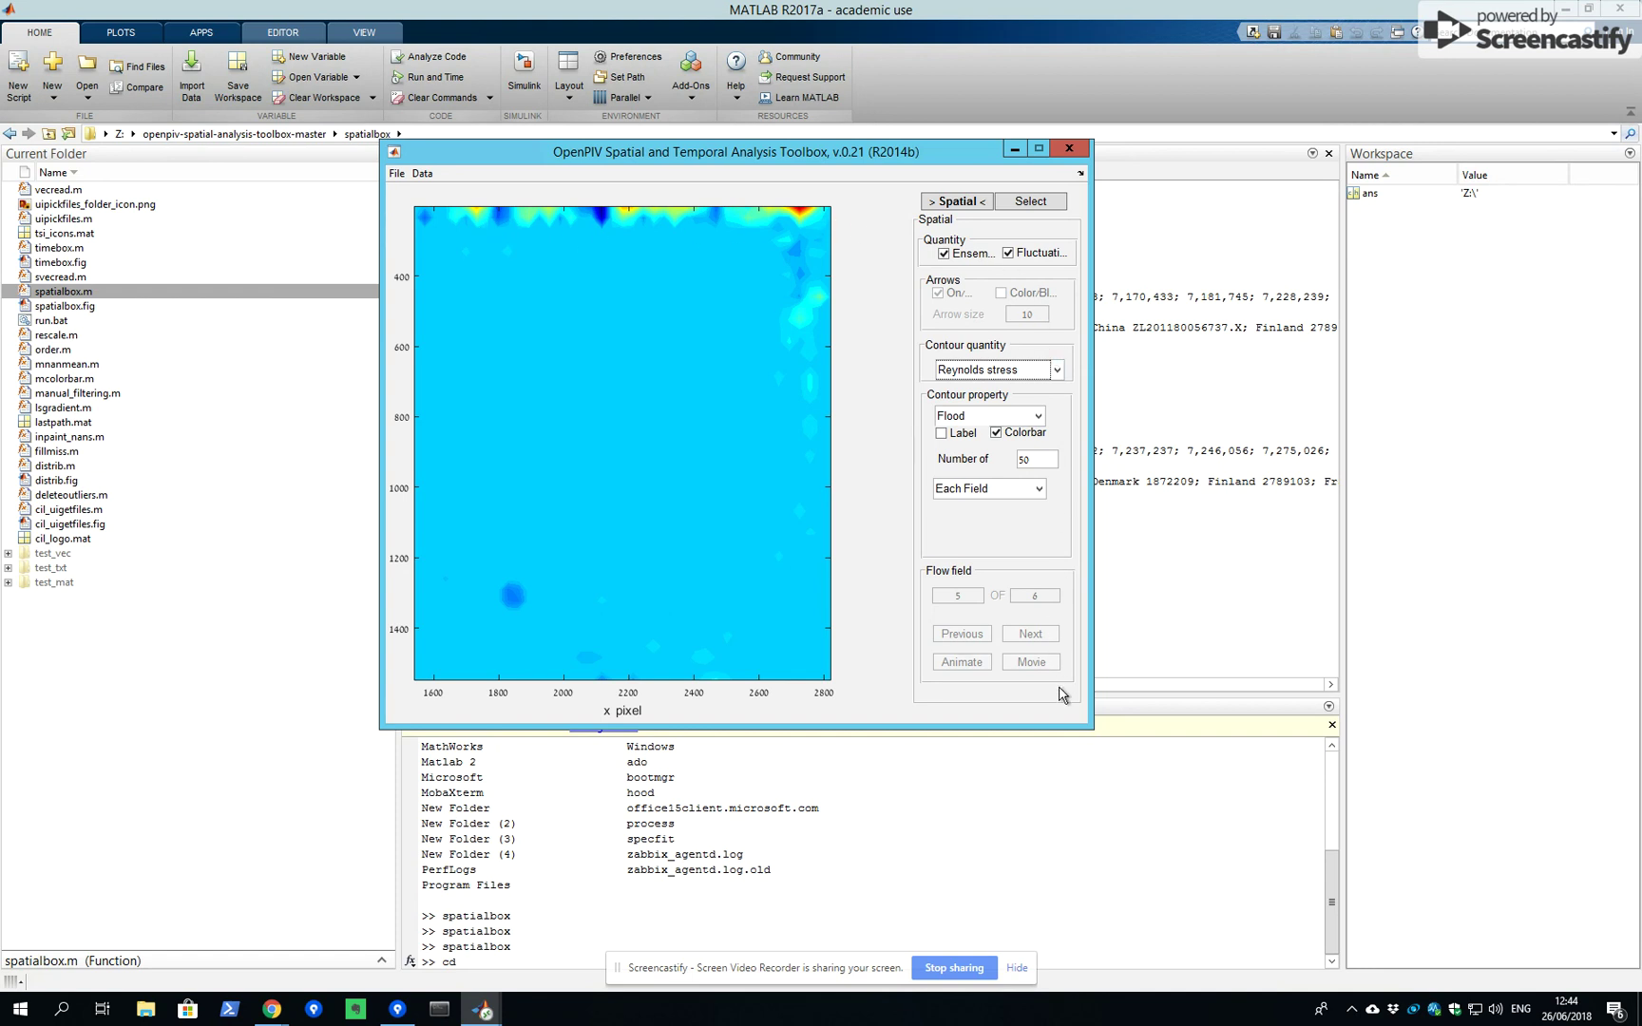
pyautogui.click(1032, 489)
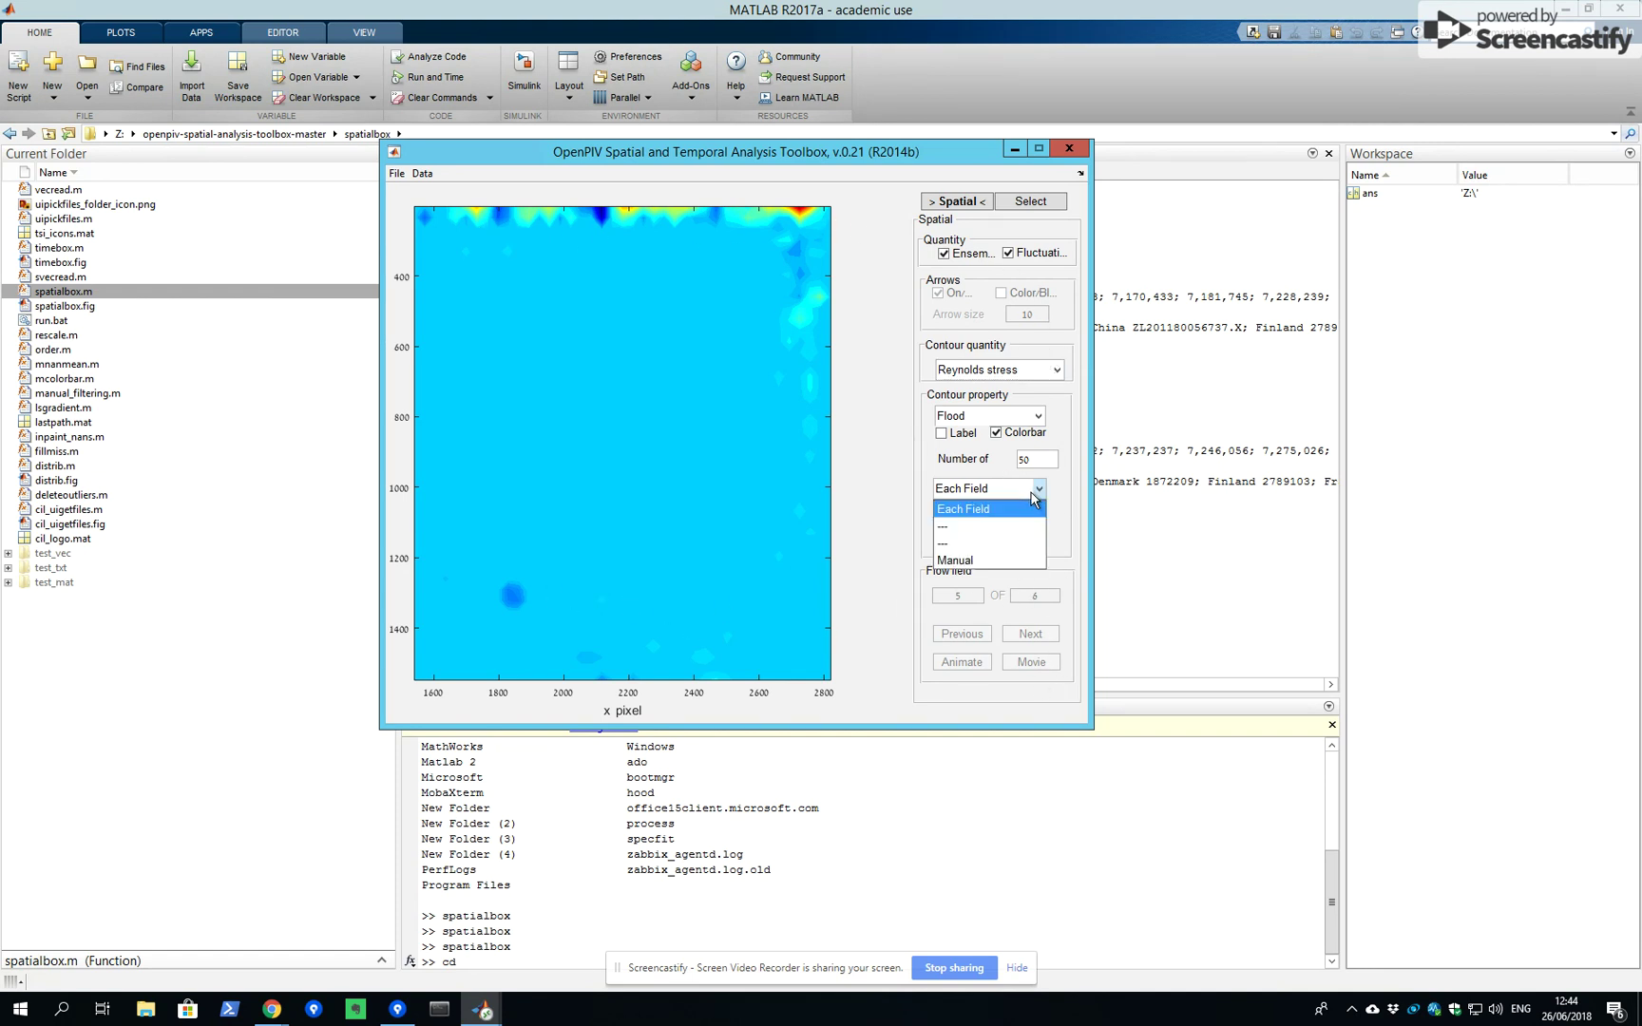
pyautogui.click(1014, 508)
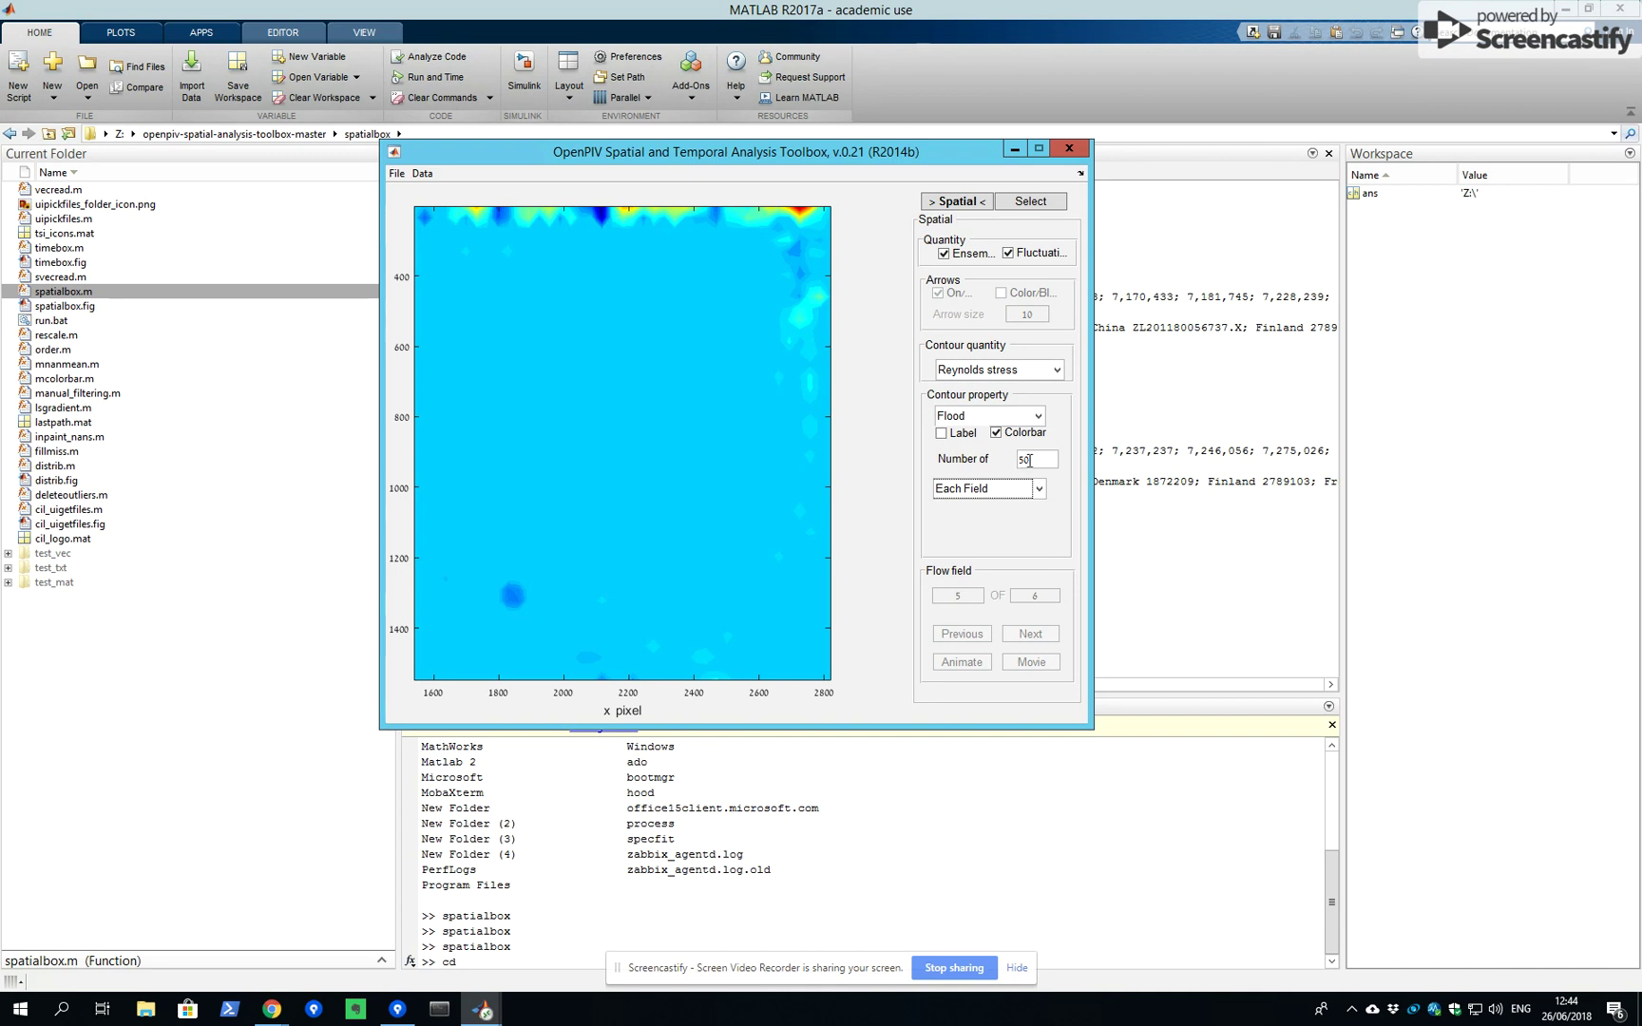
pyautogui.click(1036, 489)
pyautogui.click(955, 560)
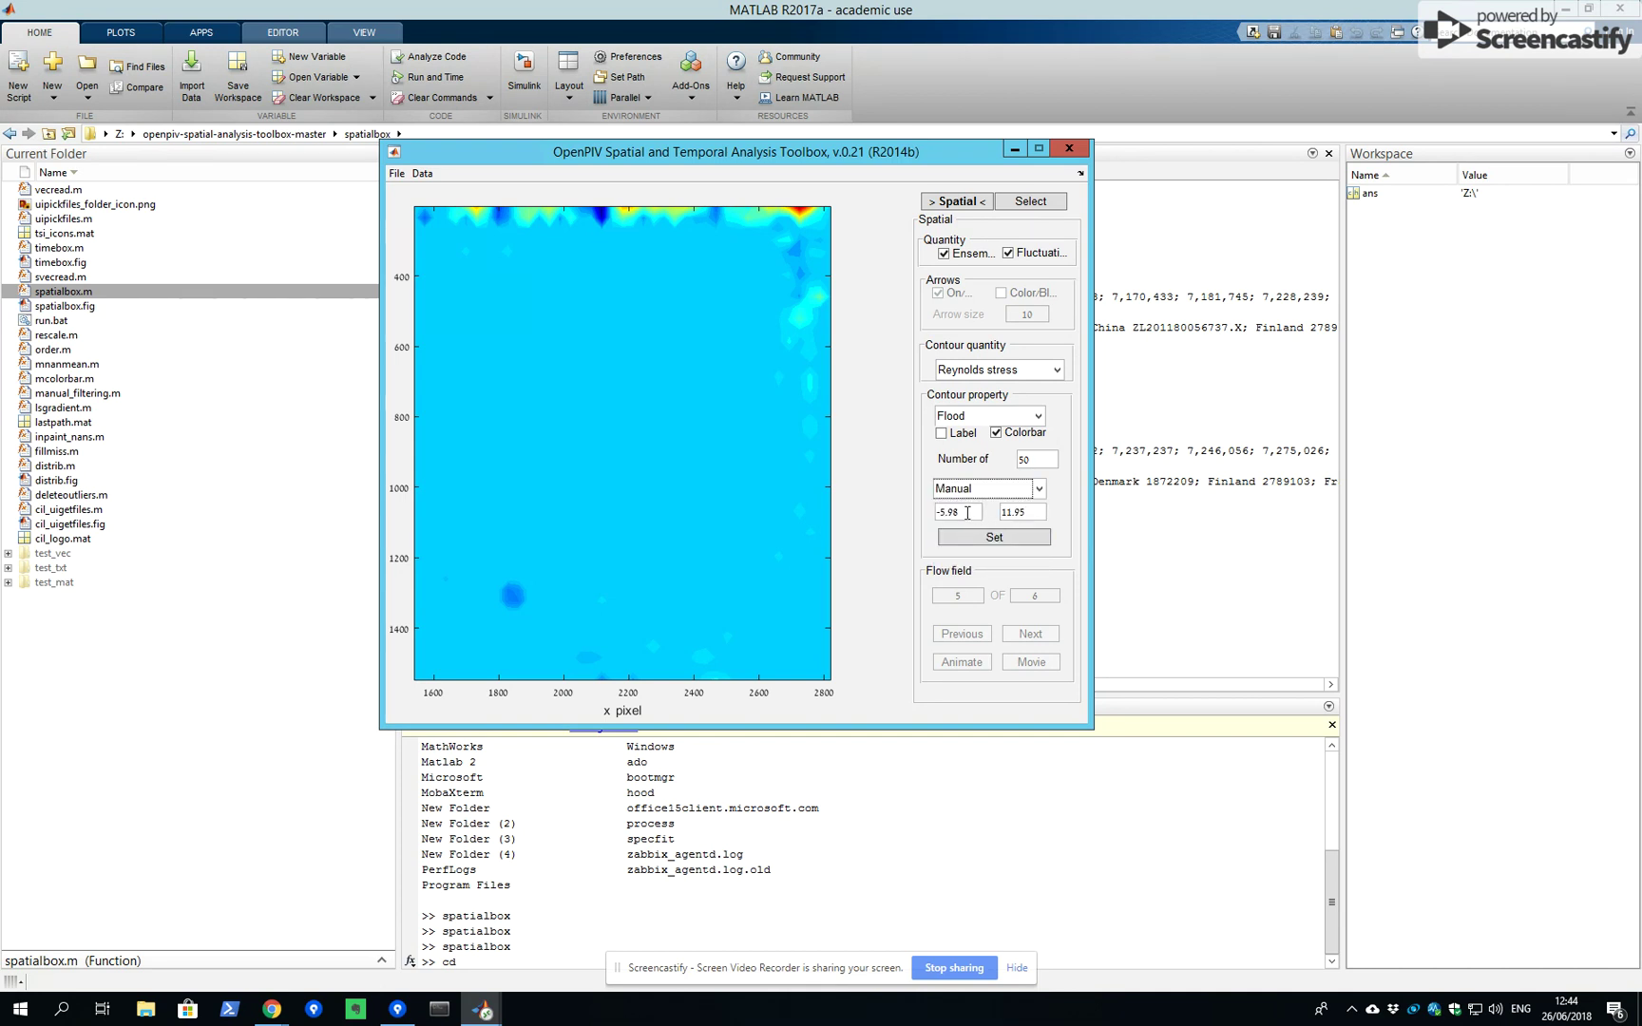
# - Set the manual colour limits to -5 and 5 and apply them
pyautogui.moveTo(967, 513); pyautogui.dragTo(941, 513)
pyautogui.moveTo(1026, 511); pyautogui.dragTo(1000, 513)
pyautogui.write('5')
pyautogui.click(998, 537)
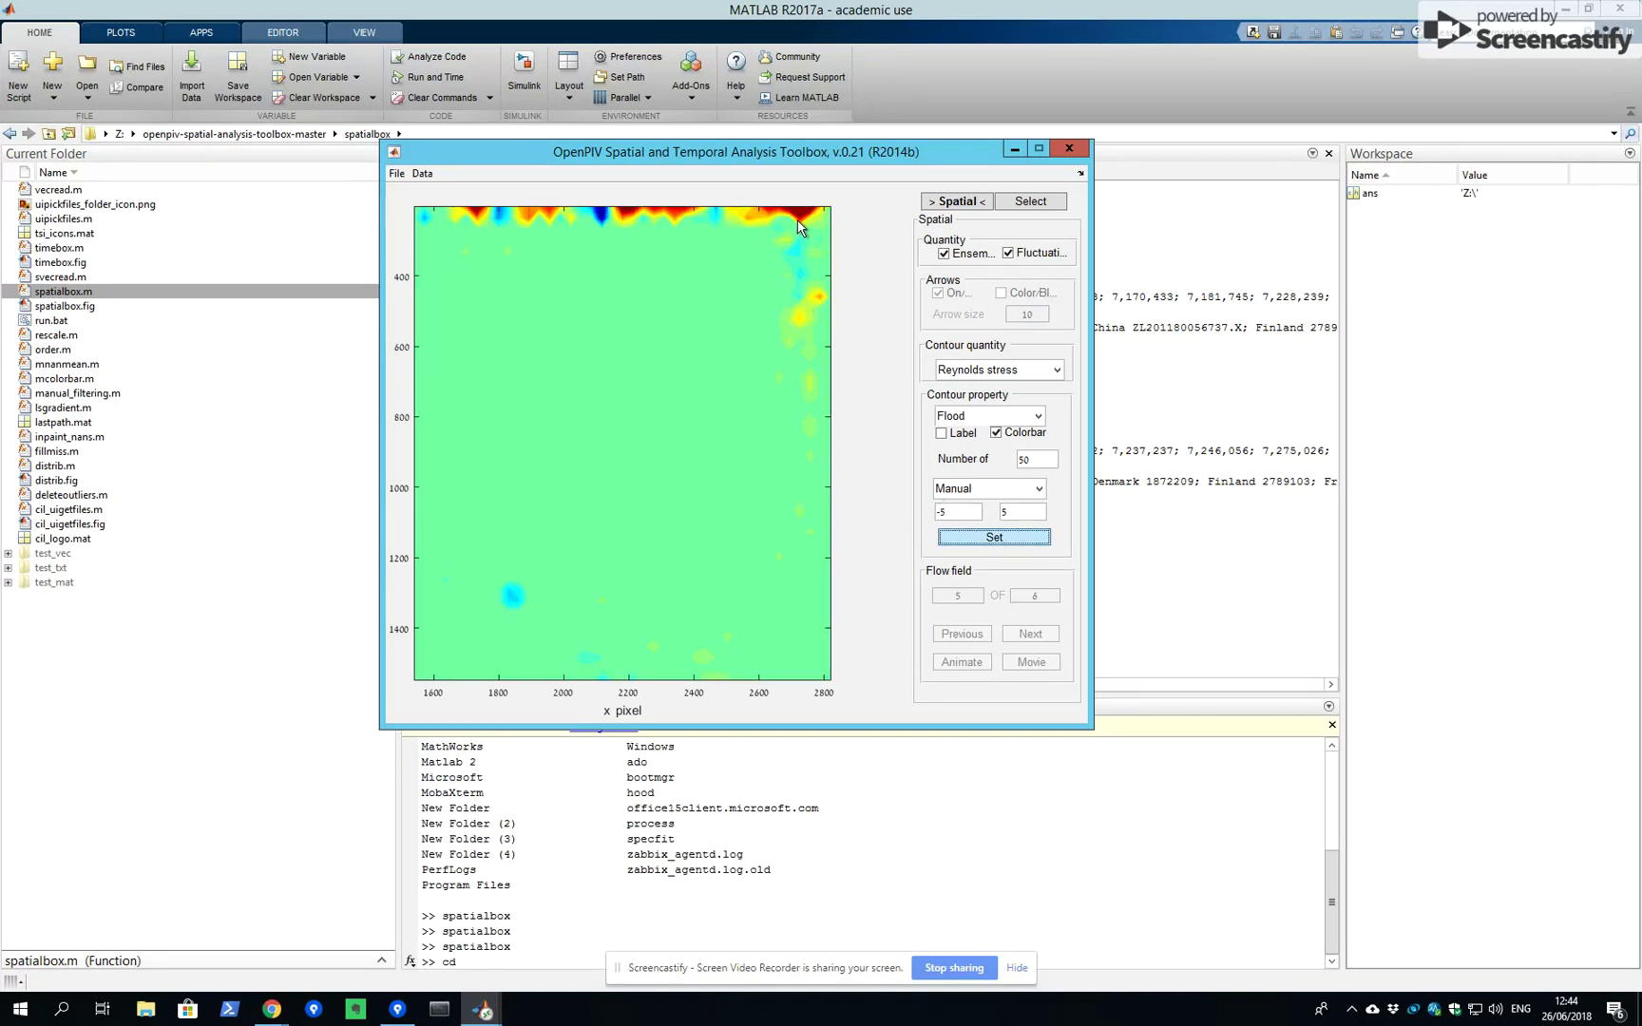
# - Add a colour bar and set the Reynolds-stress contour colour limits to -1 and 1
pyautogui.doubleClick(1024, 434)
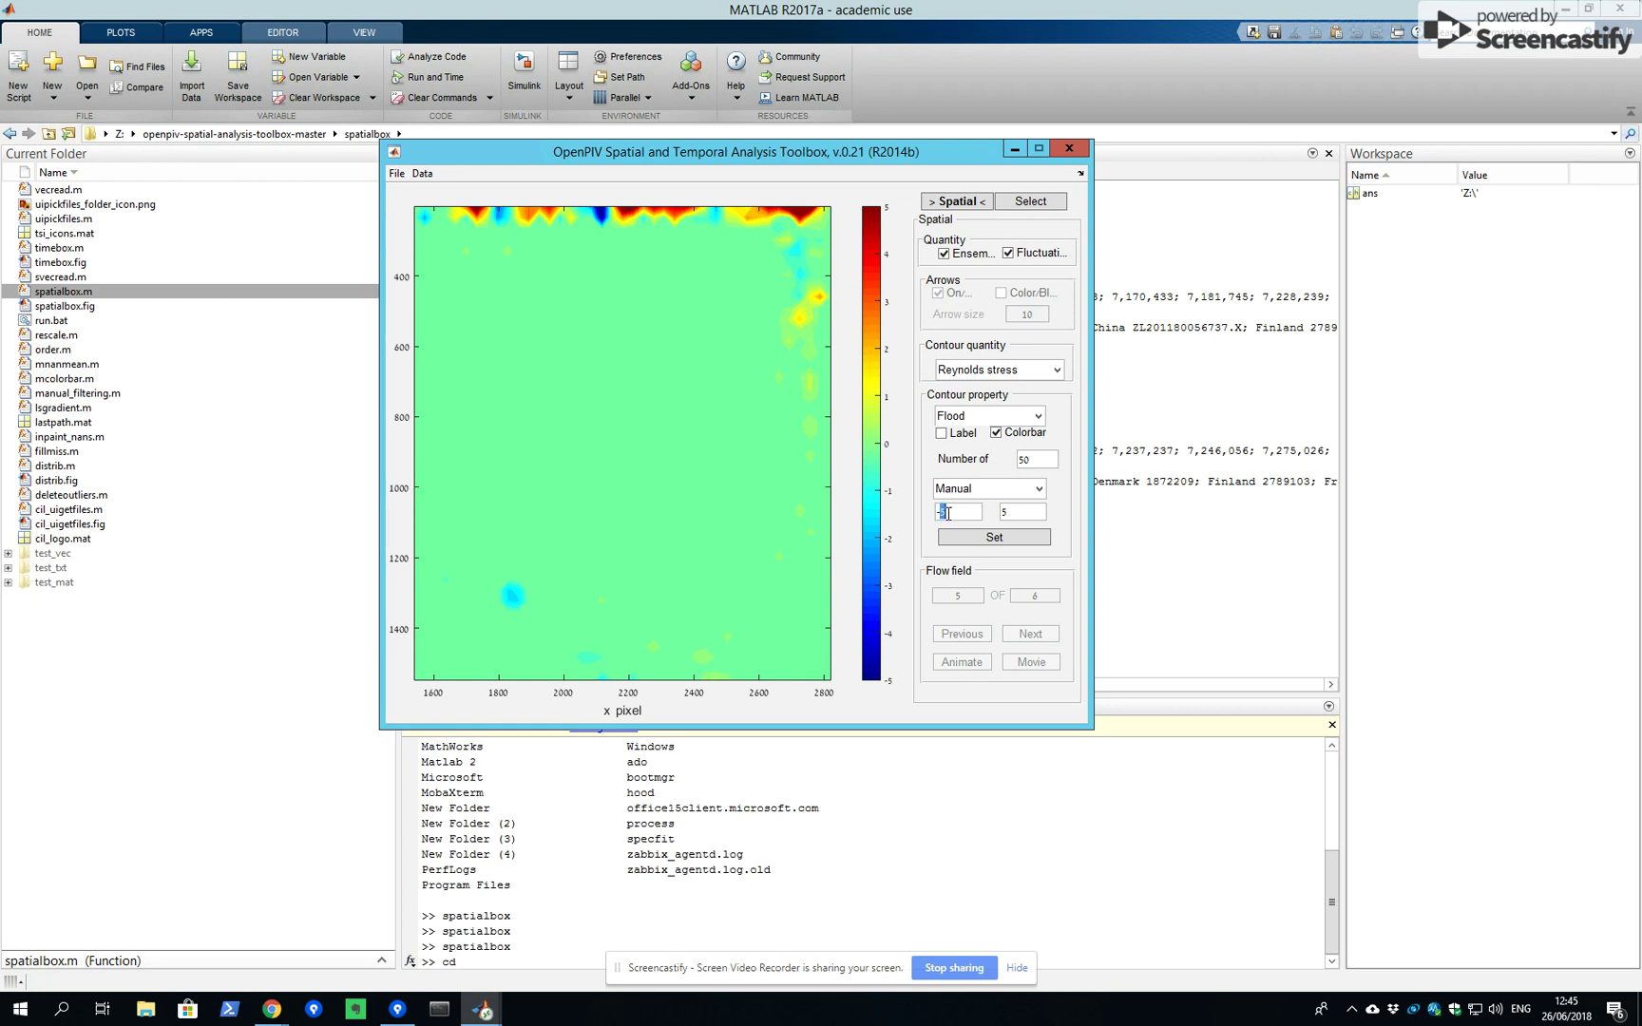
pyautogui.click(998, 538)
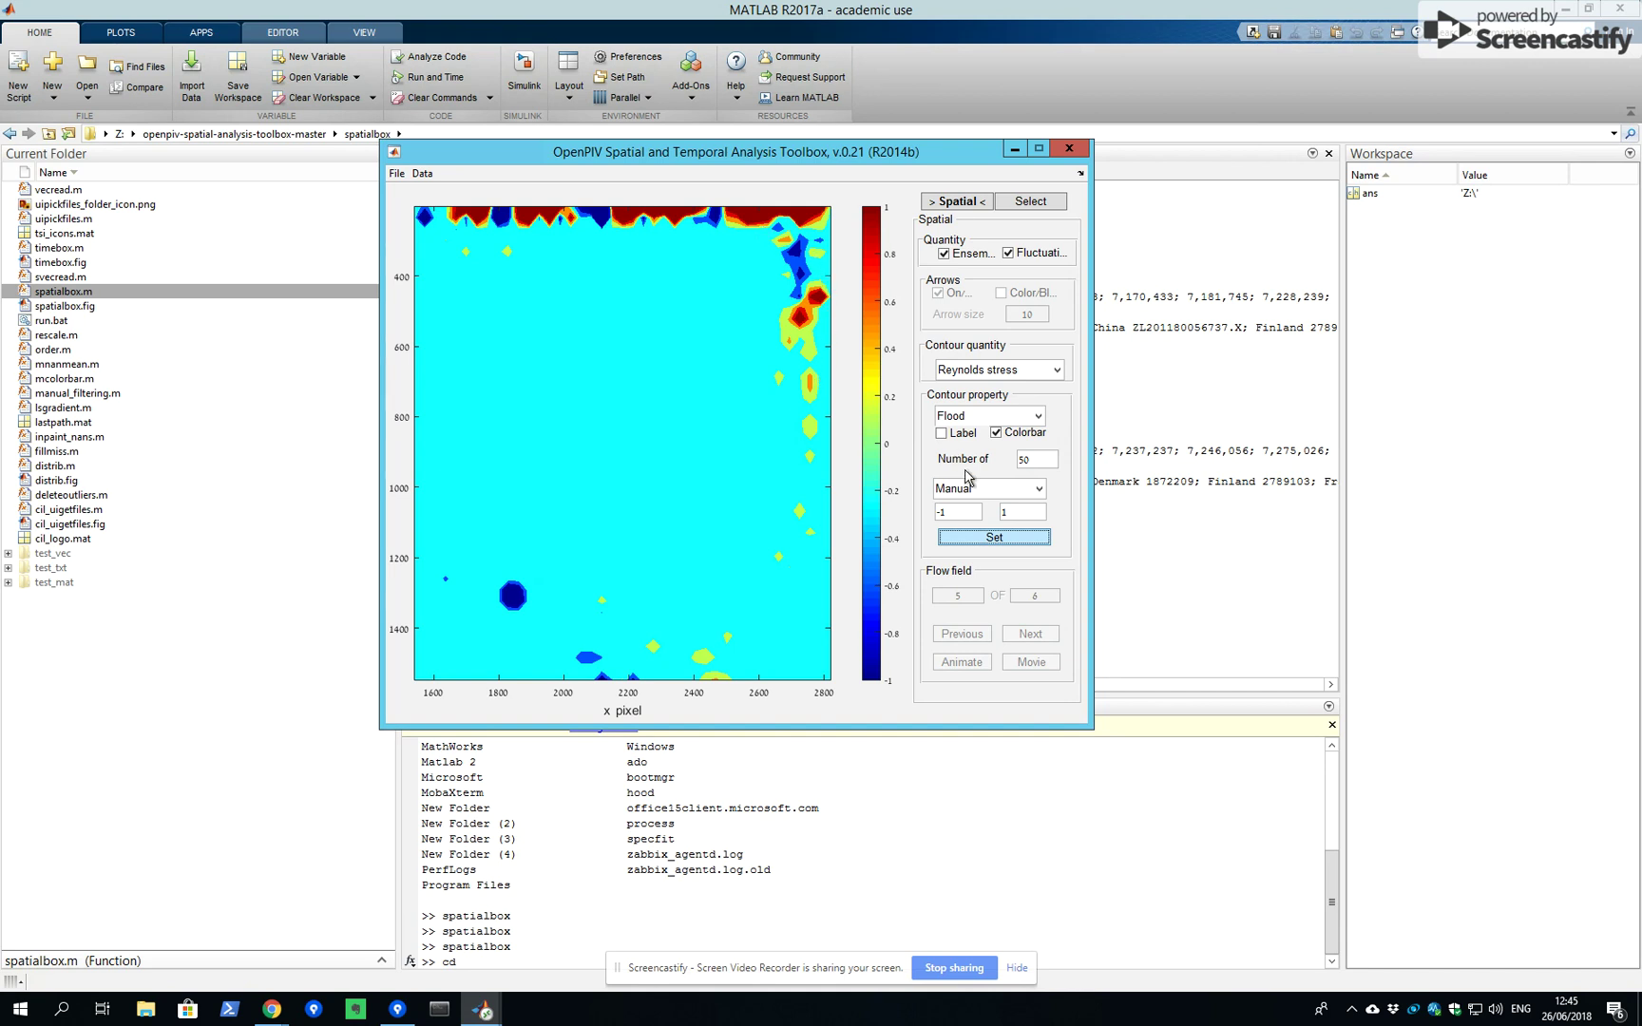
pyautogui.click(1031, 204)
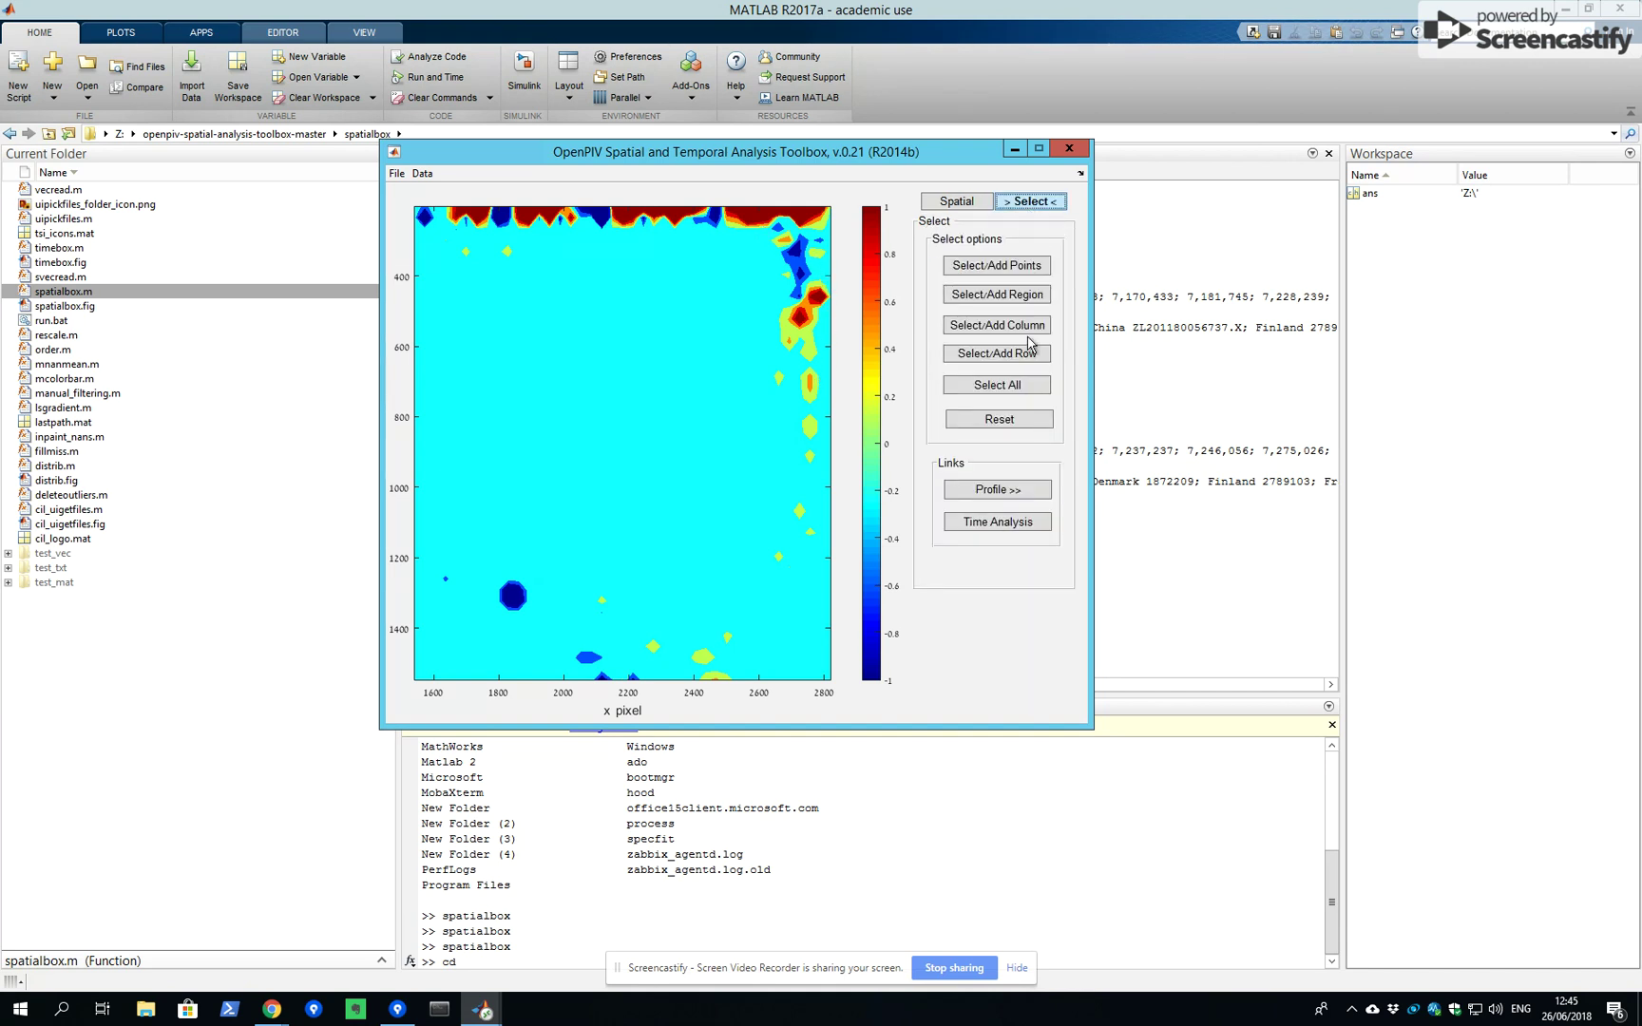
# - Select the whole field and plot column-direction profiles showing only the average line
pyautogui.click(1031, 386)
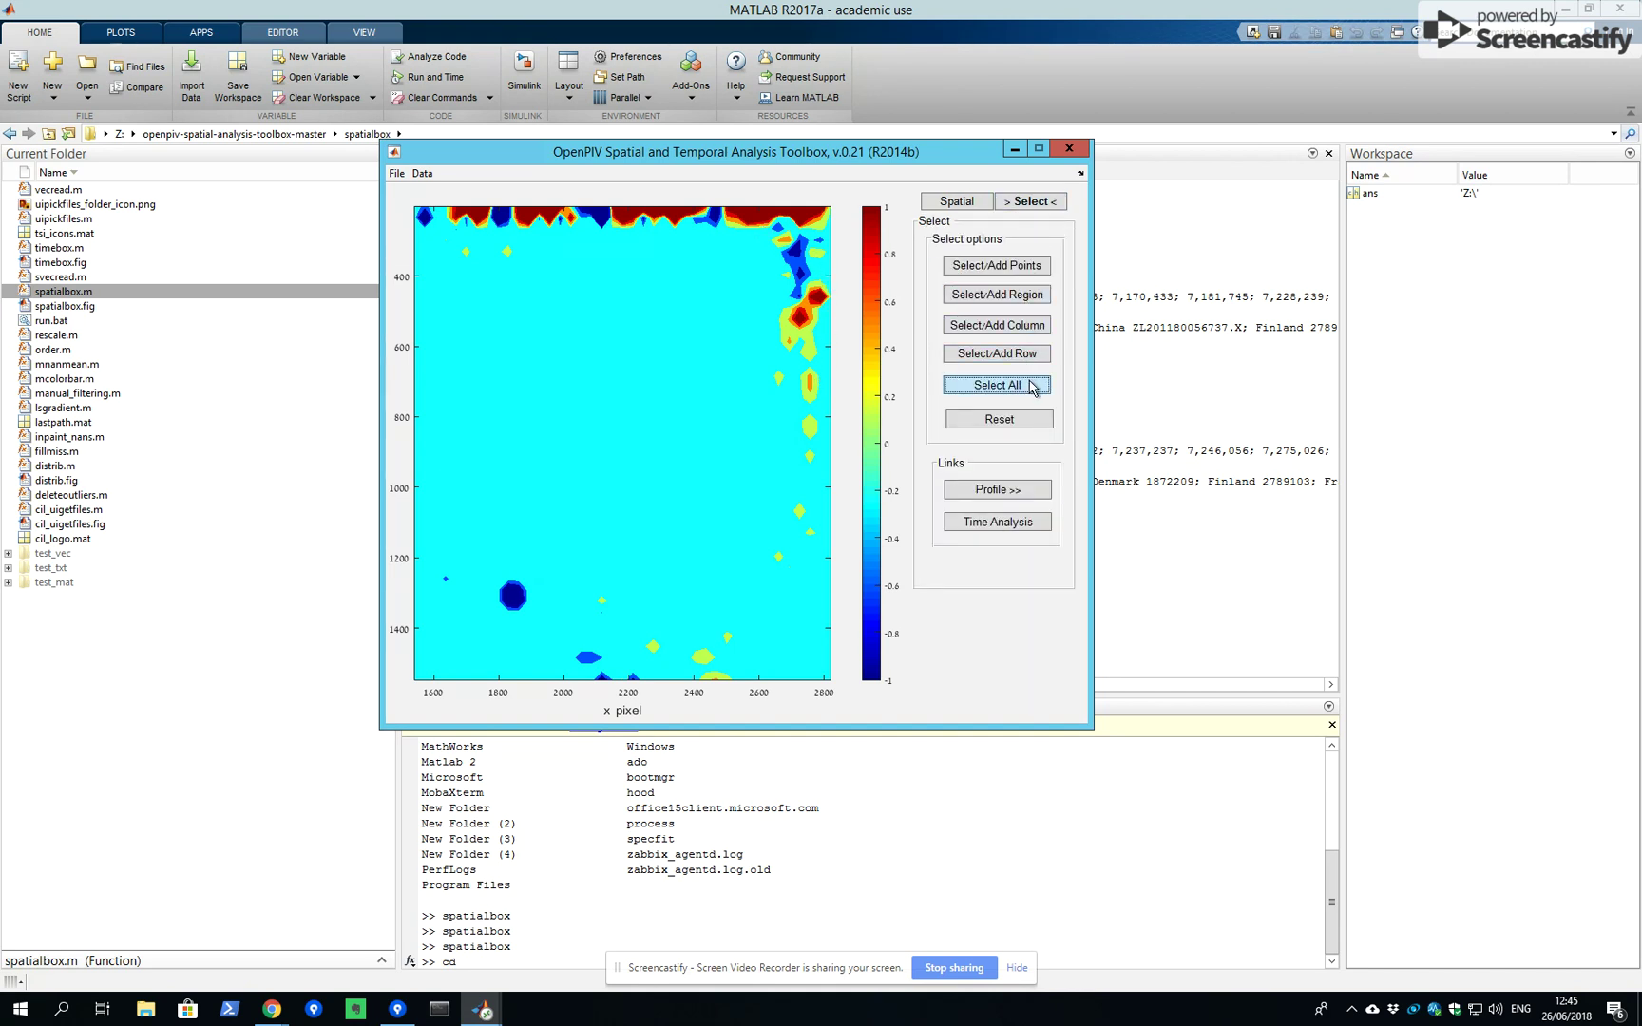
pyautogui.click(993, 501)
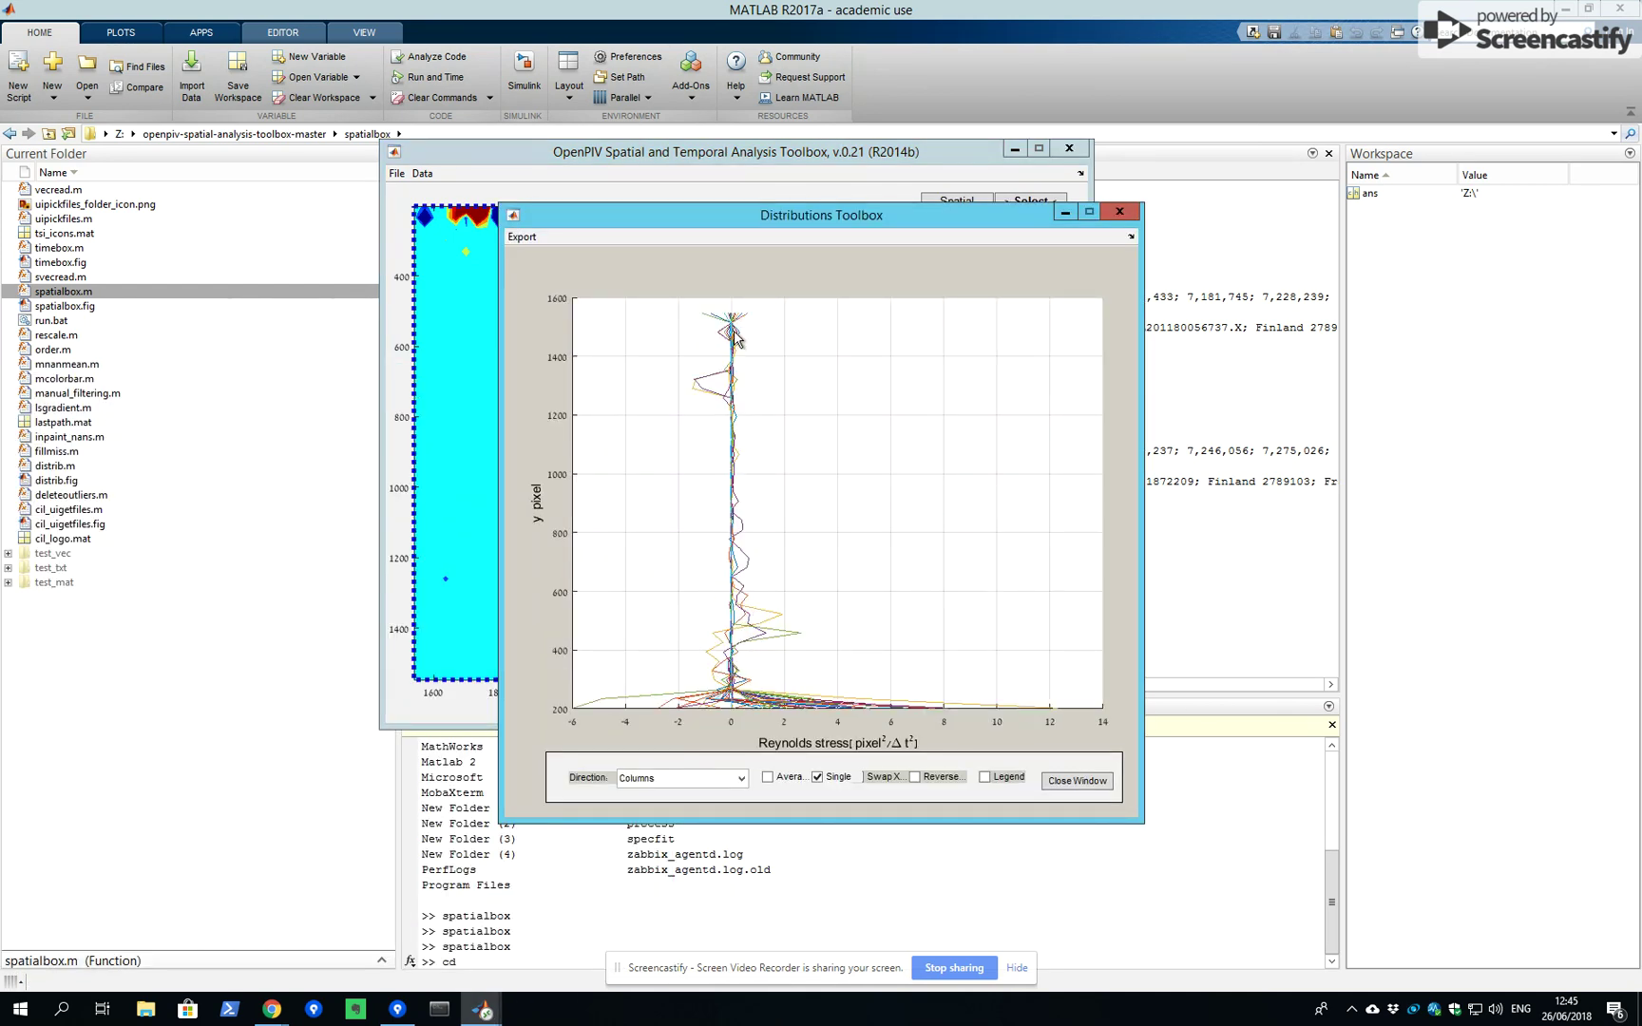
pyautogui.click(801, 783)
pyautogui.click(741, 780)
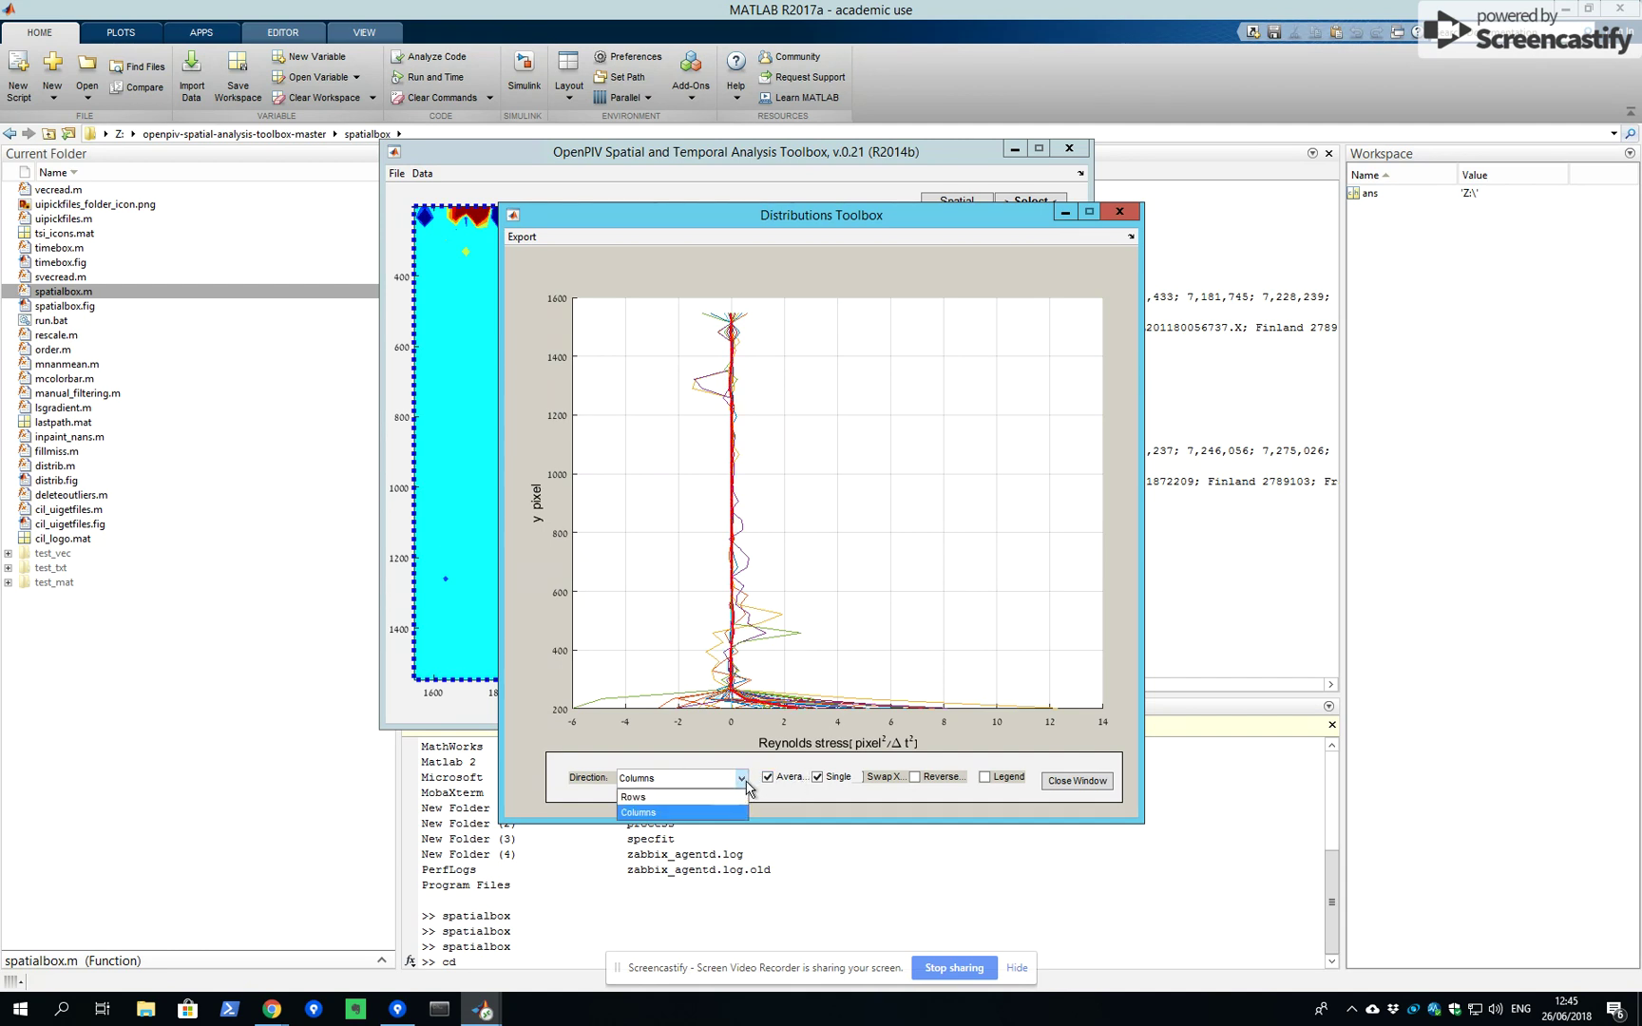
pyautogui.click(716, 803)
pyautogui.click(742, 778)
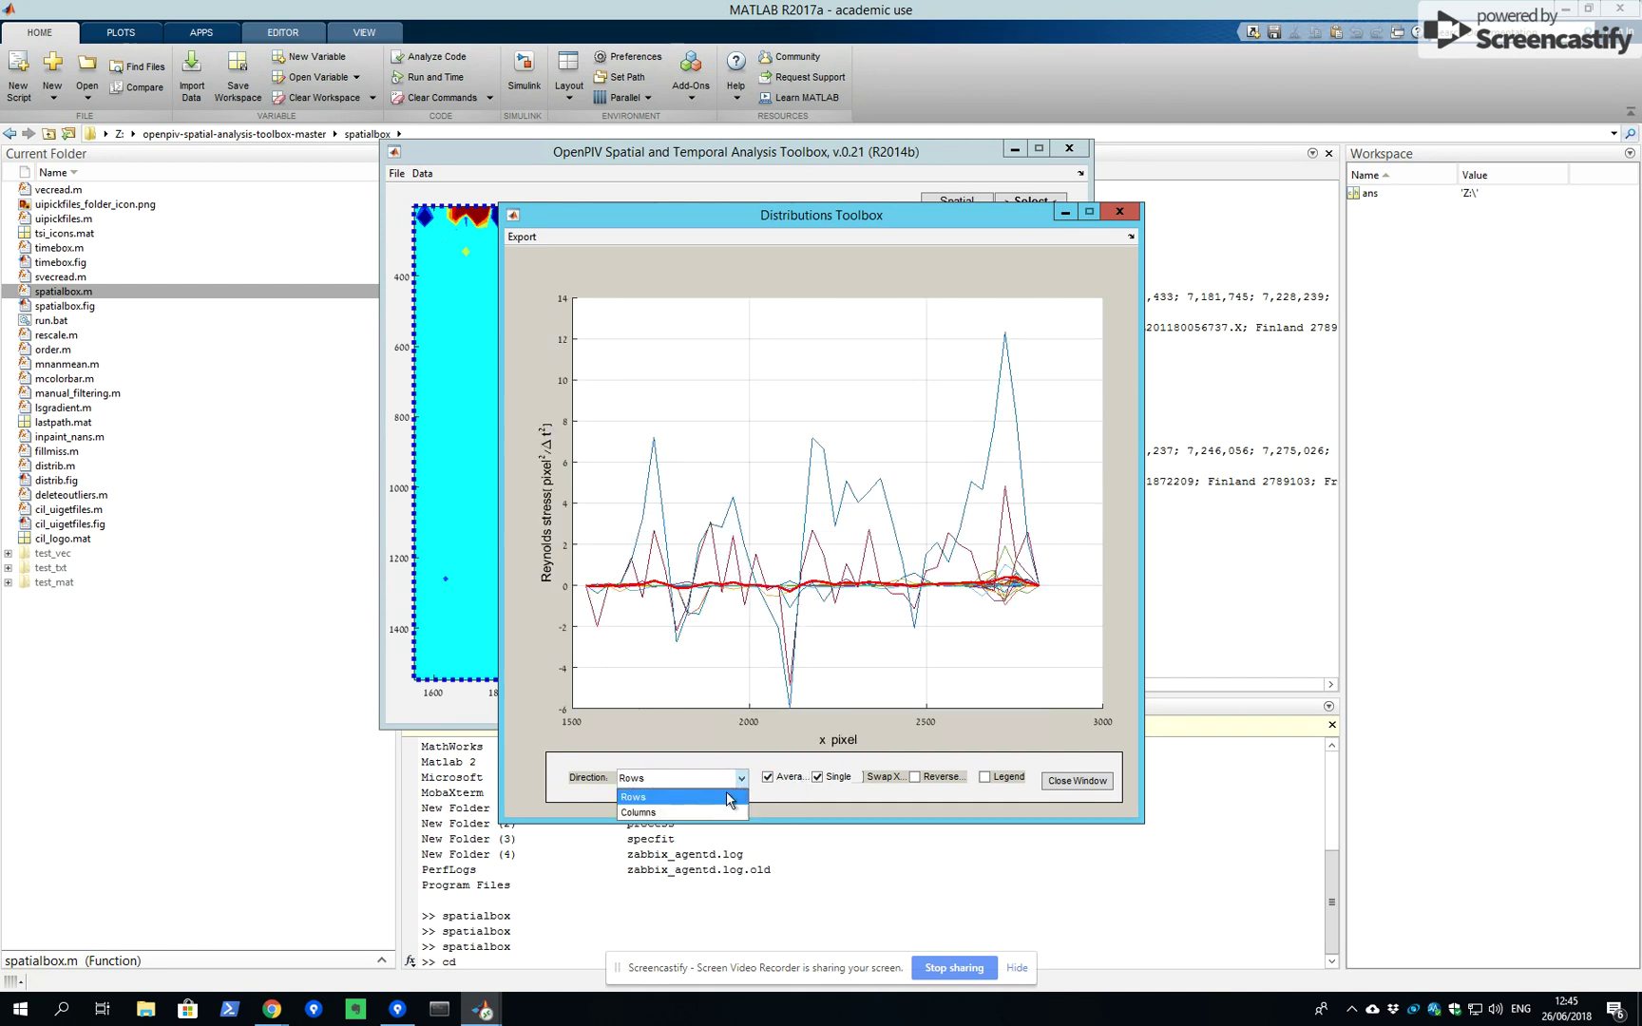
pyautogui.click(719, 816)
pyautogui.click(817, 777)
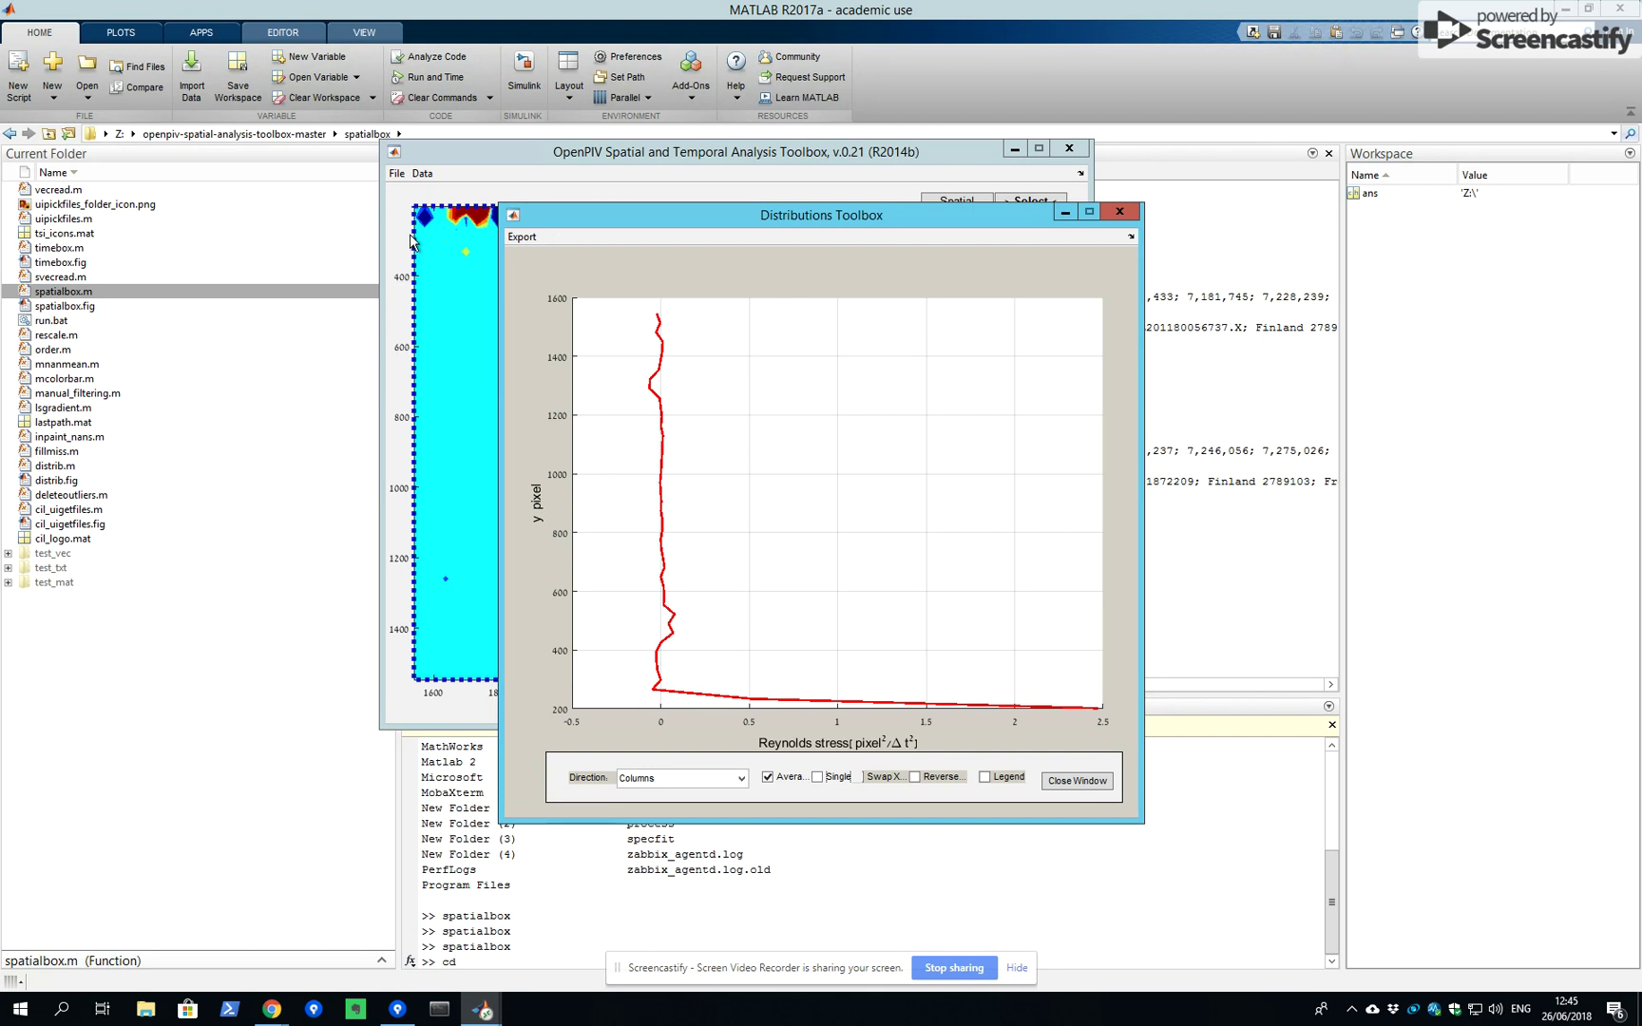
# - Export the averaged Reynolds-stress profile to a figure, then close that figure
pyautogui.moveTo(561, 217); pyautogui.dragTo(864, 196)
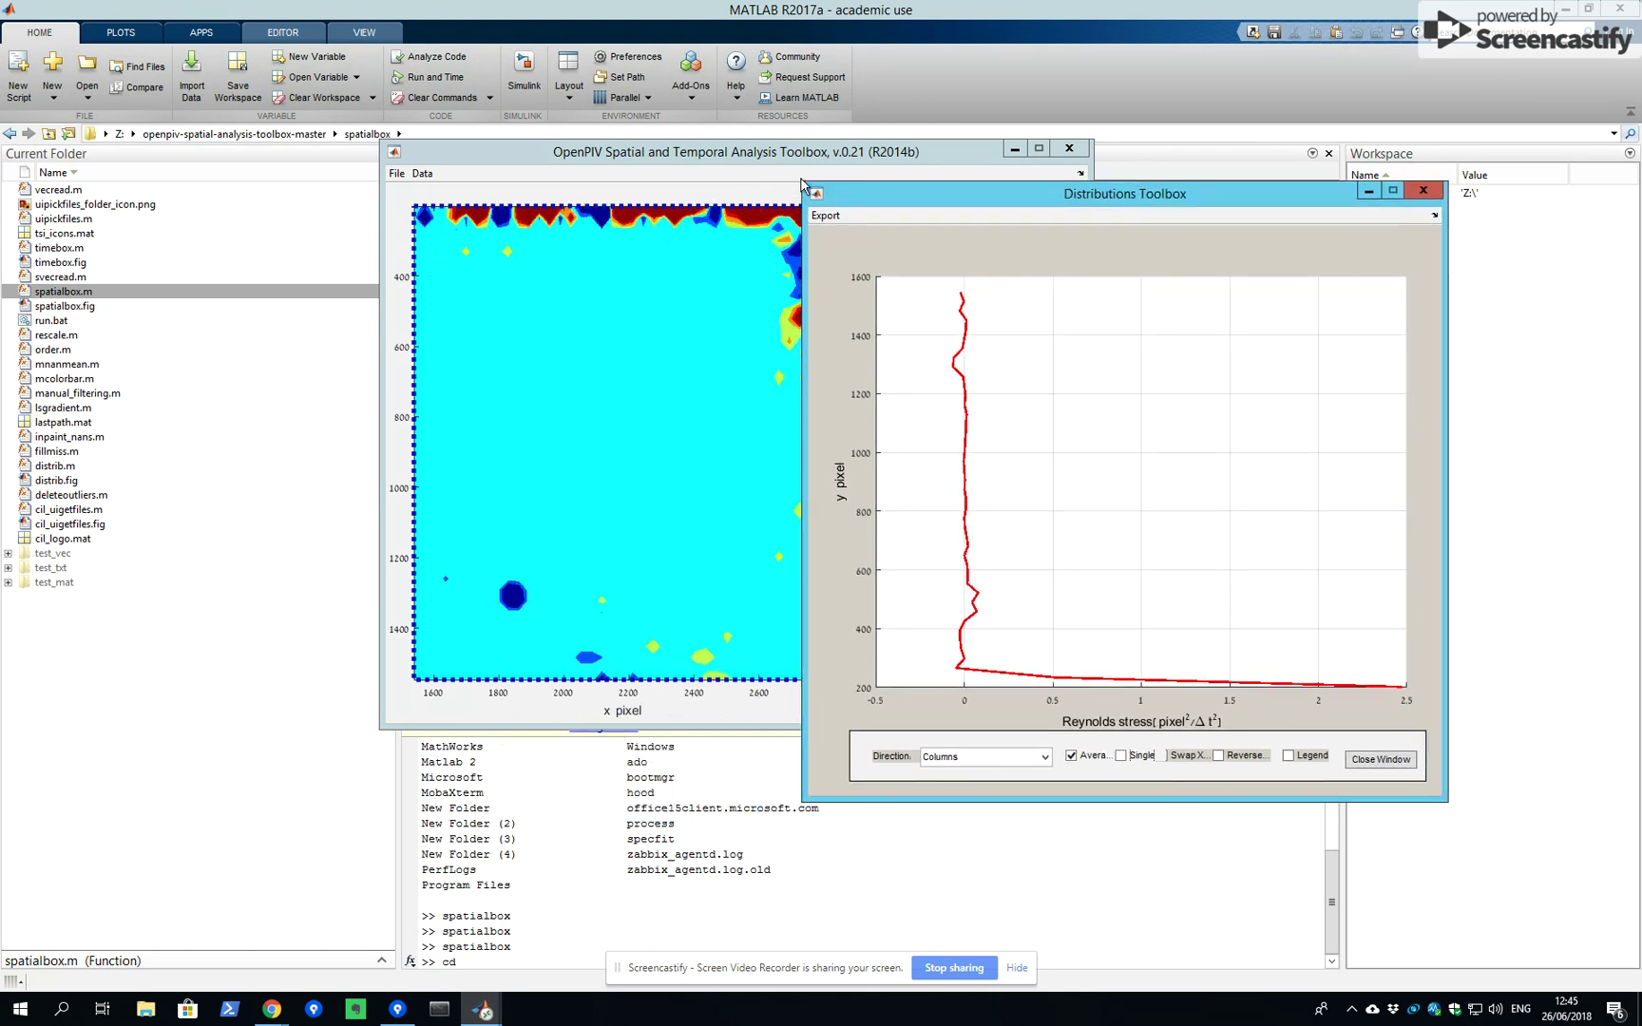
pyautogui.click(825, 215)
pyautogui.click(878, 247)
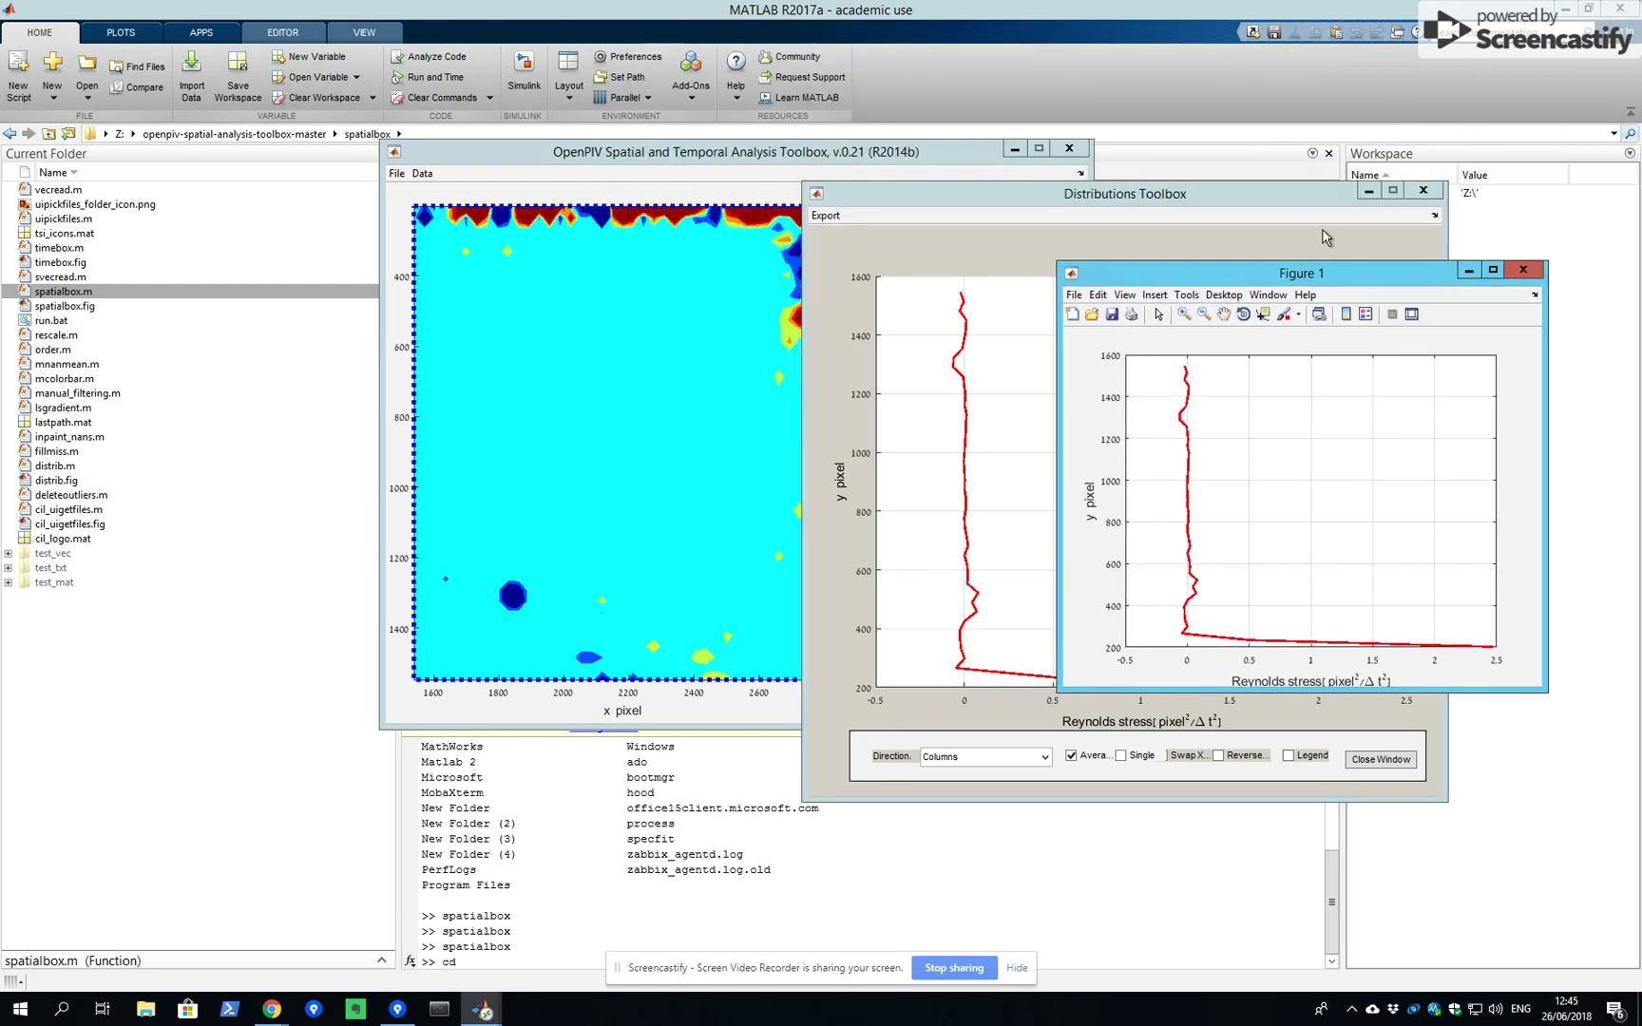
pyautogui.click(1537, 272)
# - Close the profile window and reload the six .vec vector files
pyautogui.click(1424, 190)
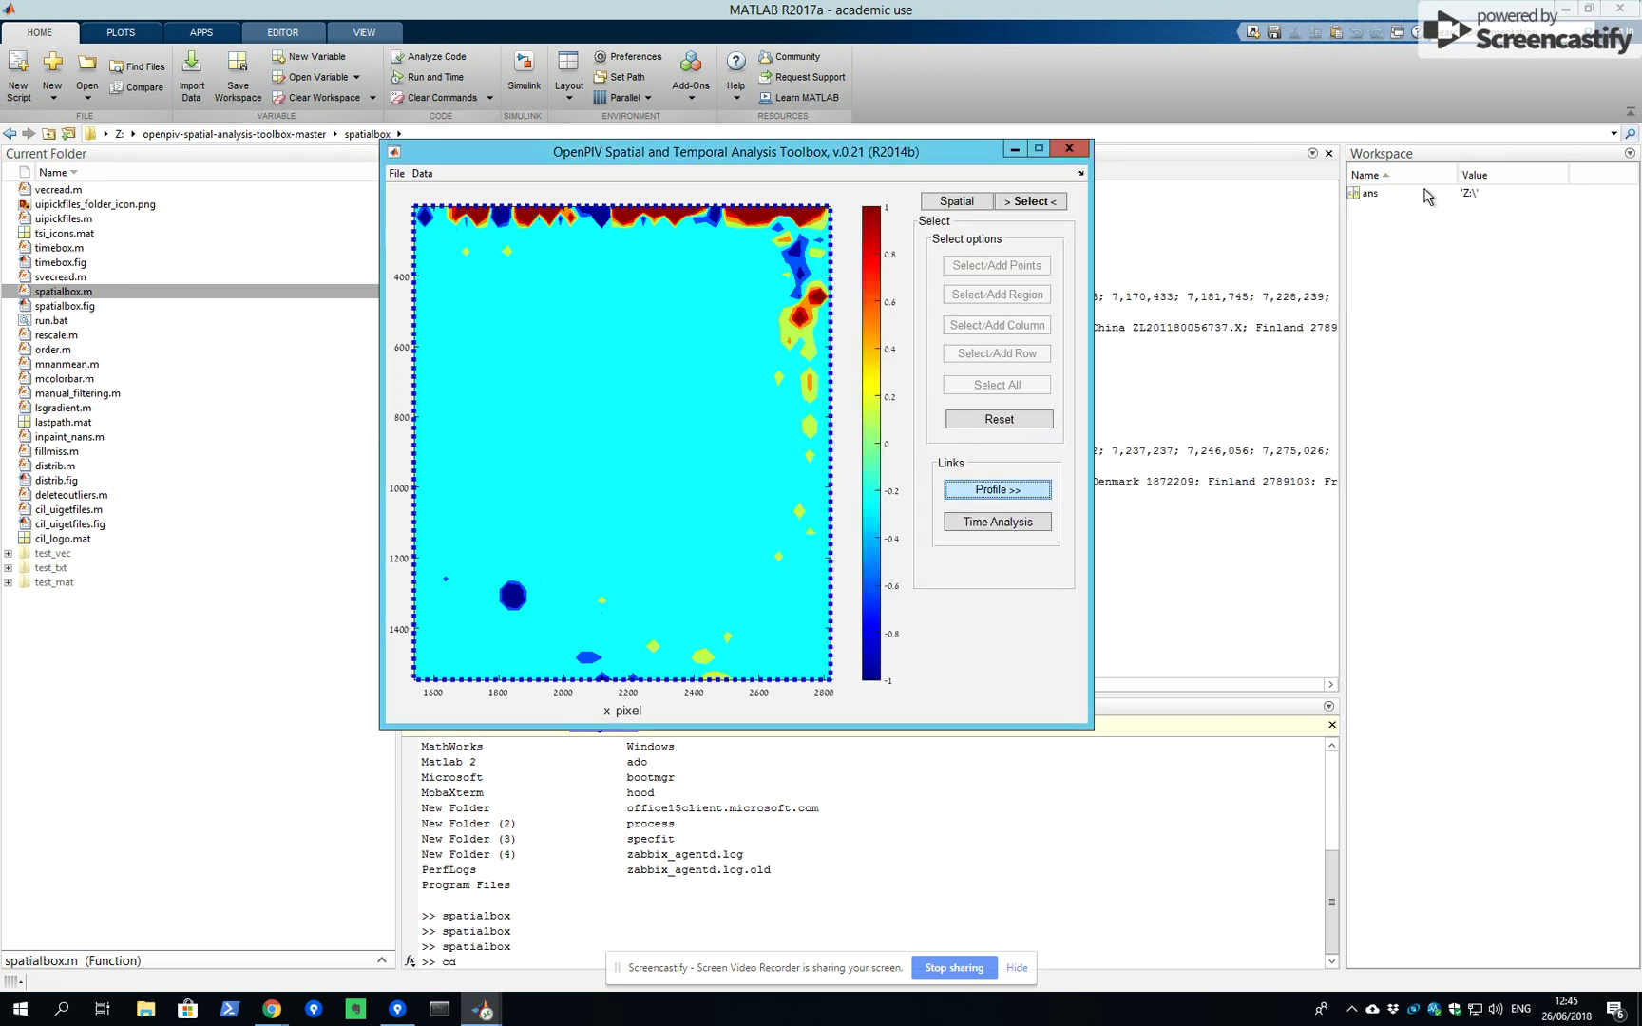
pyautogui.click(397, 173)
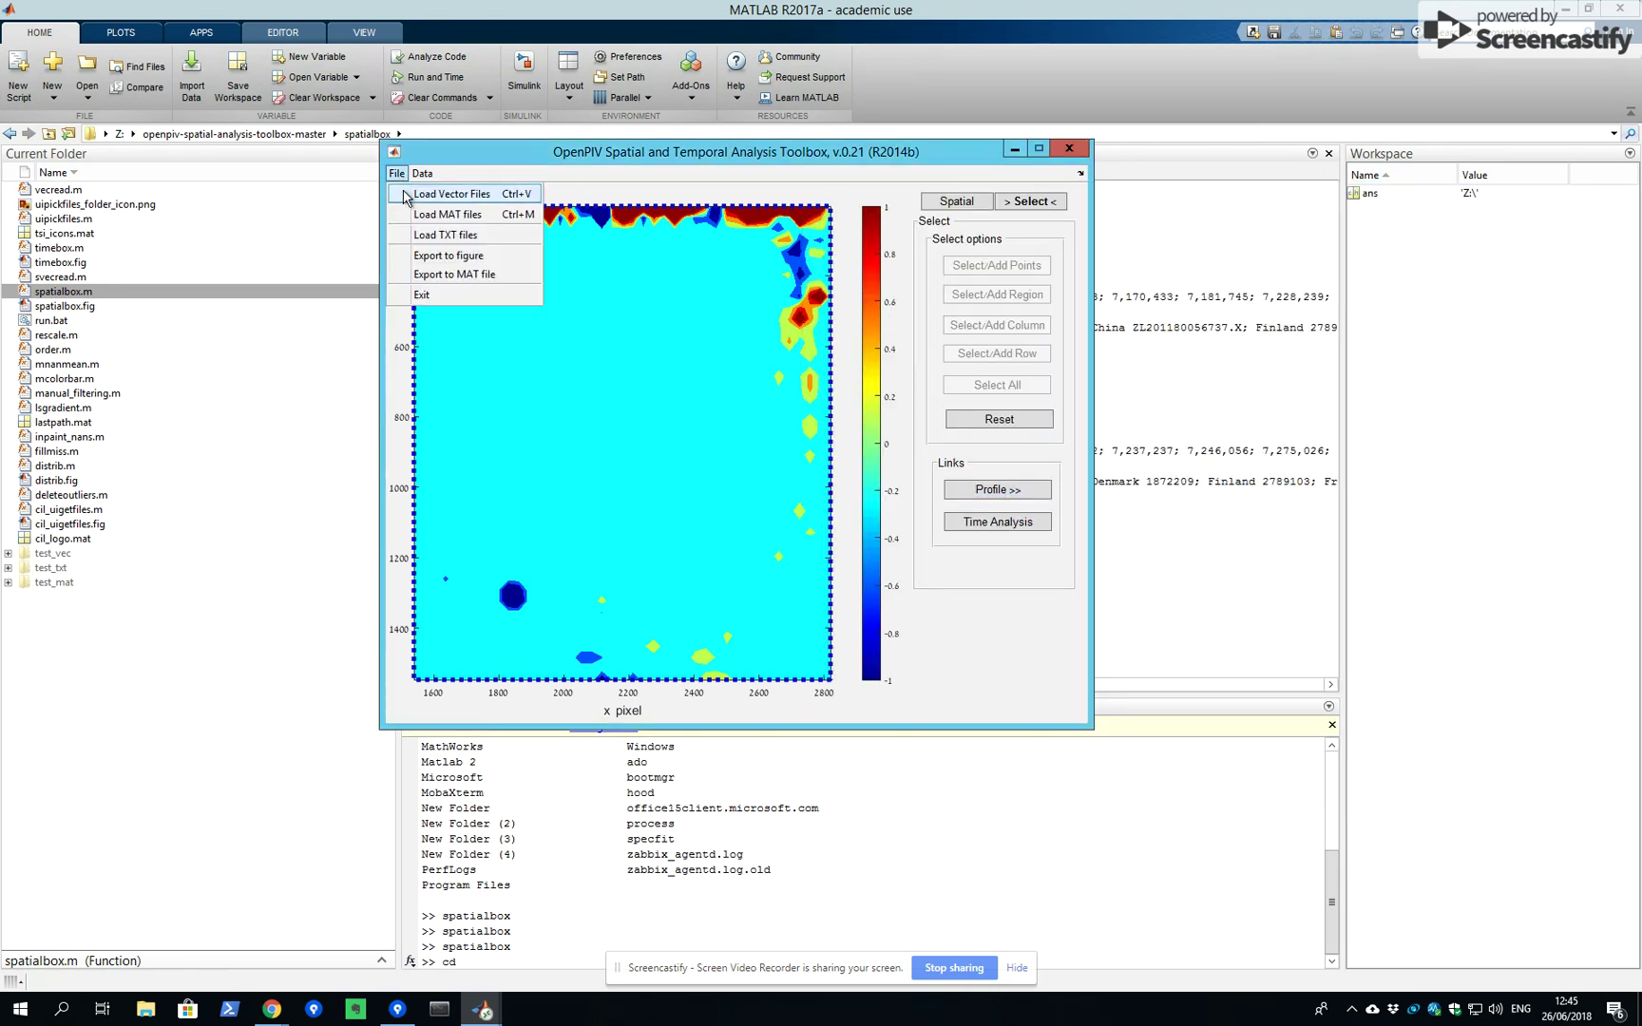
pyautogui.click(403, 191)
pyautogui.moveTo(554, 452); pyautogui.dragTo(570, 509)
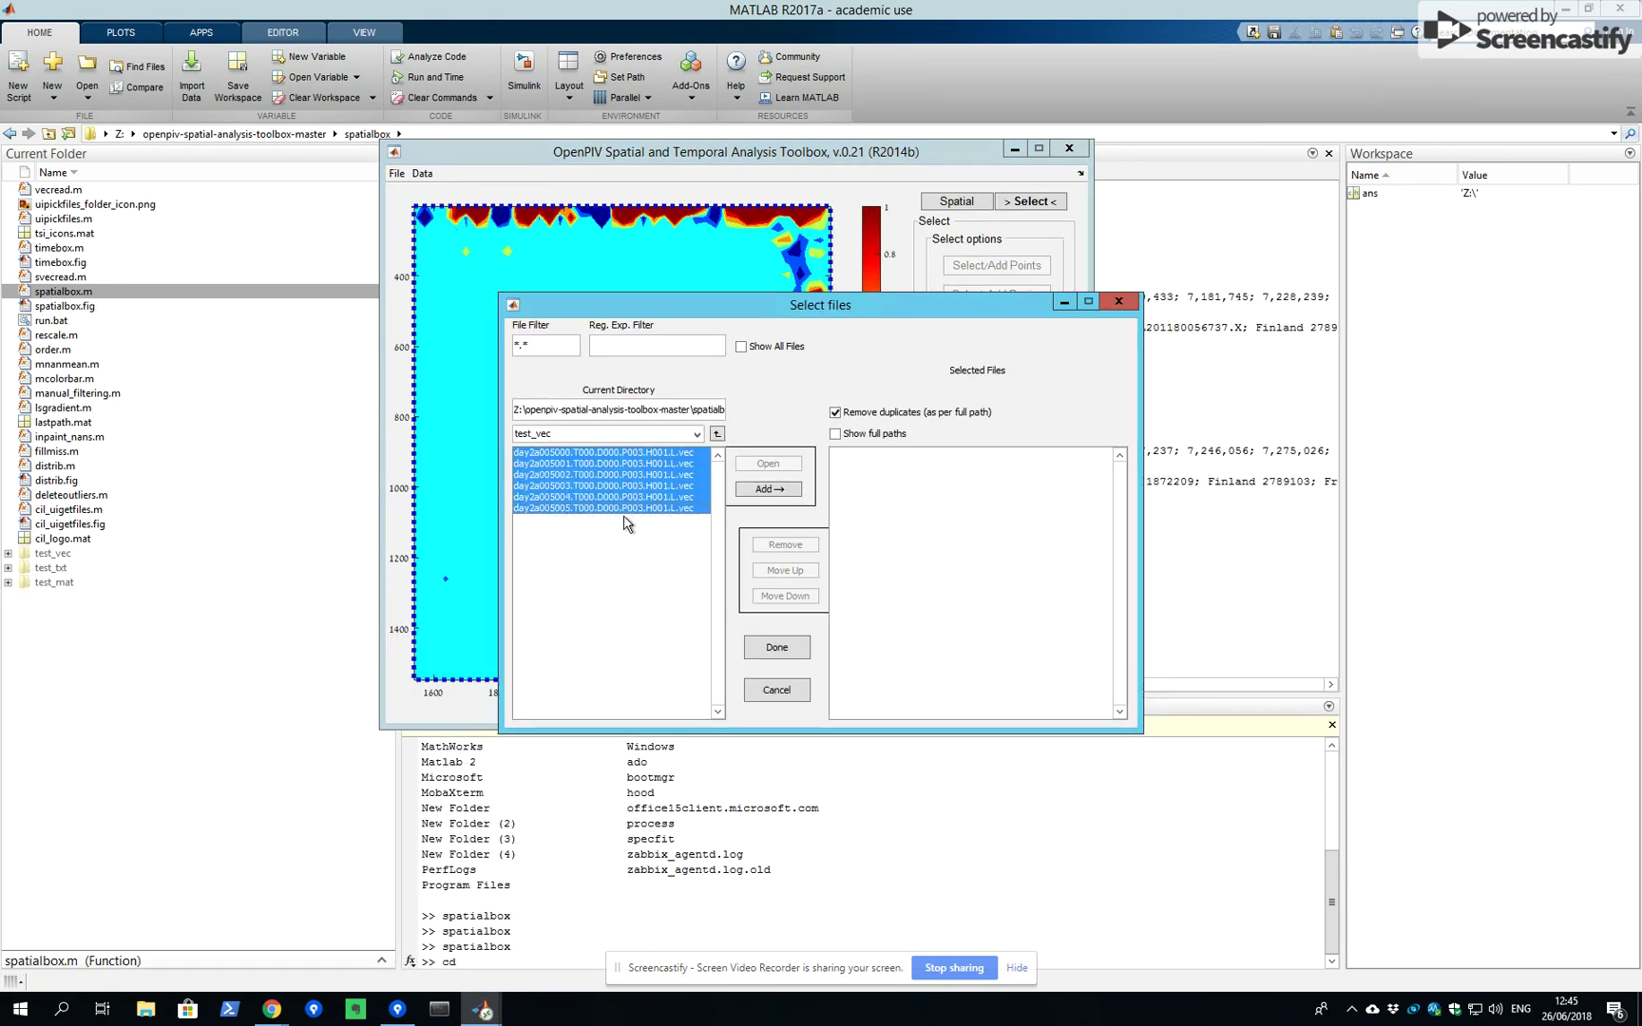
pyautogui.click(749, 490)
pyautogui.click(777, 649)
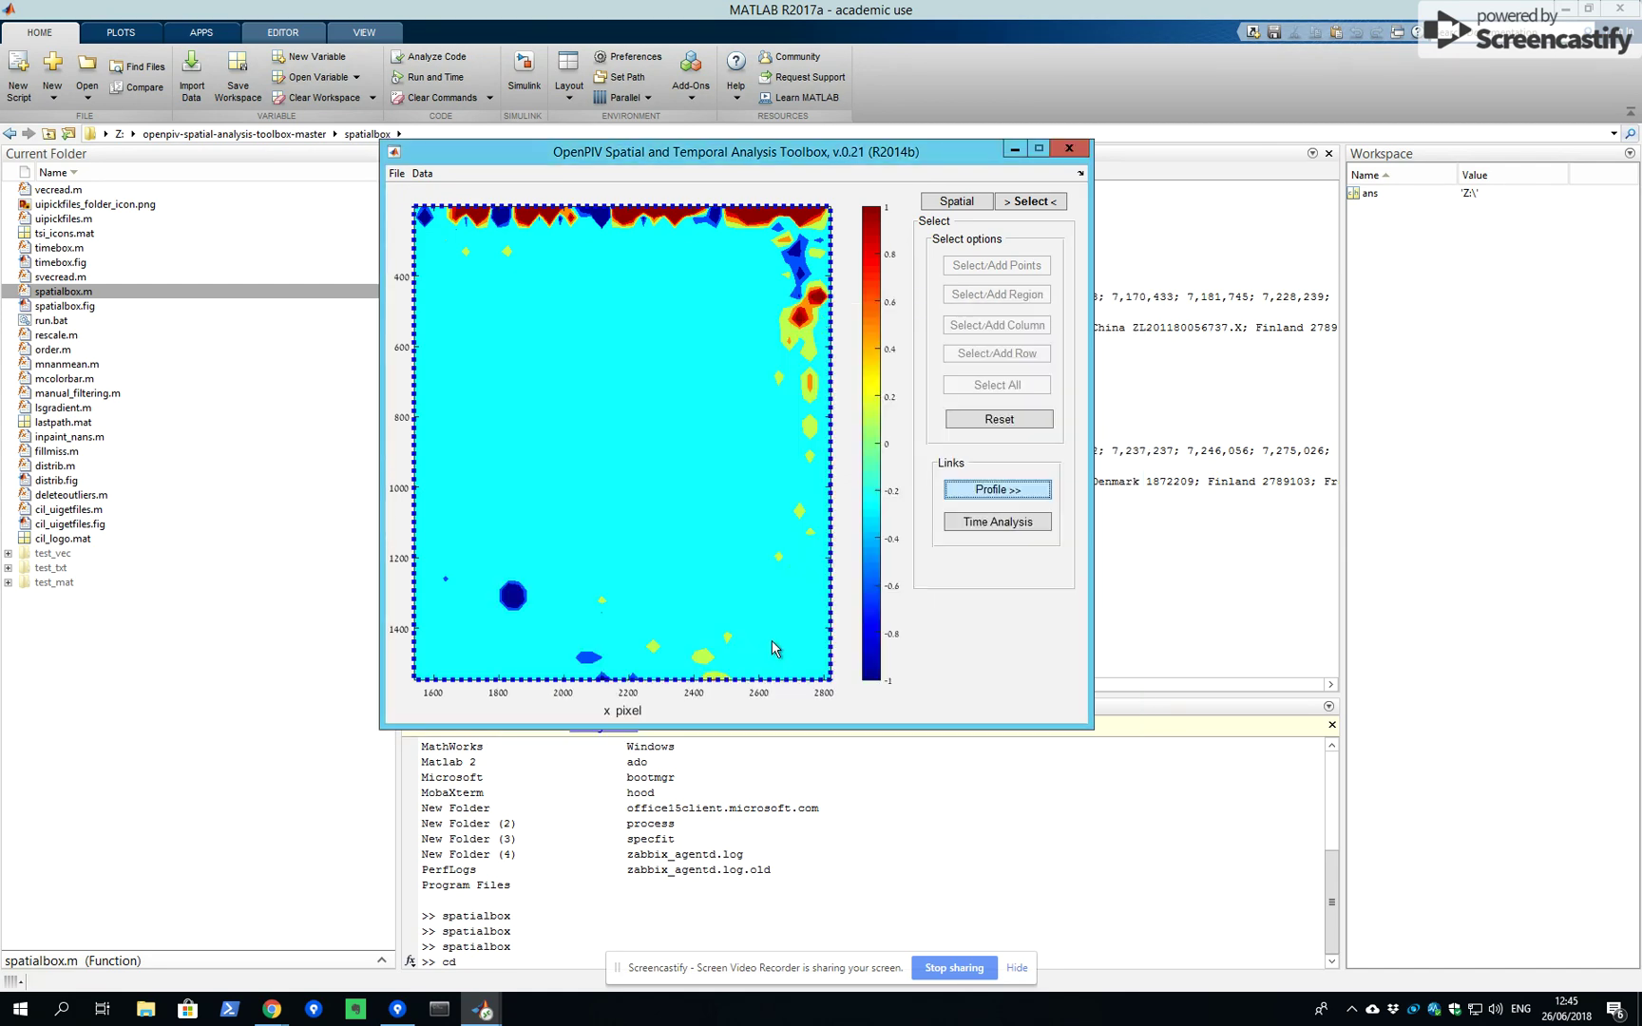
# - Plot an ensemble fluctuation Reynolds-stress flood contour, then close the toolbox
pyautogui.click(973, 201)
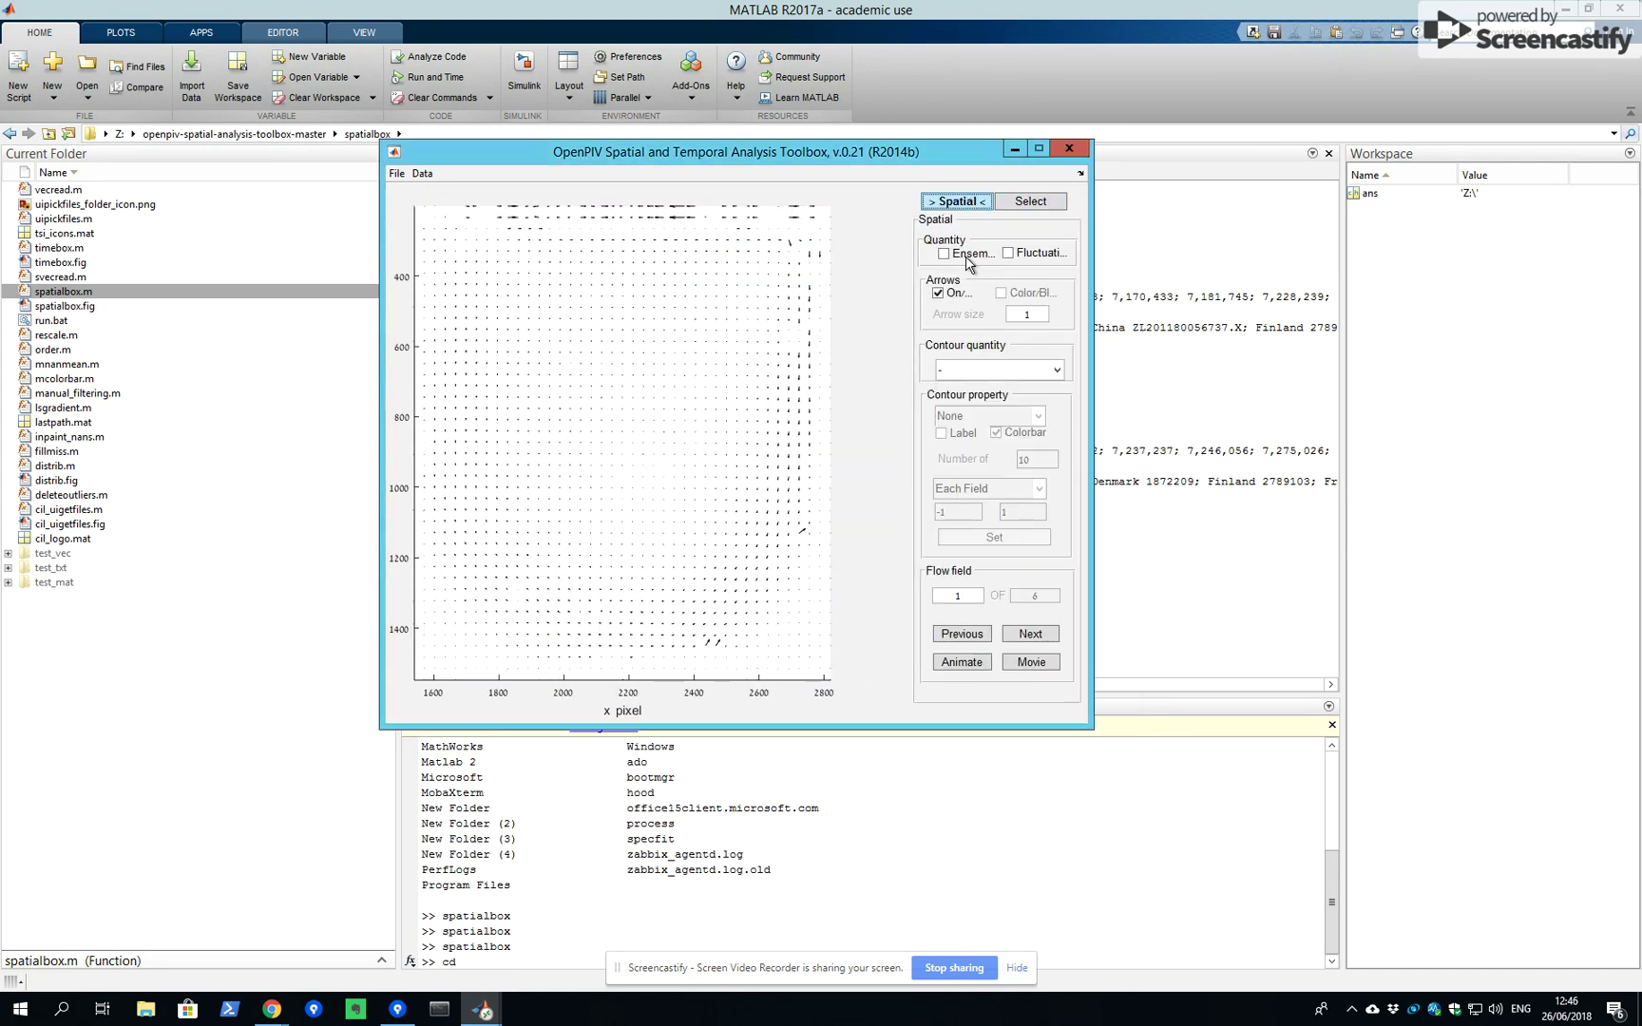
pyautogui.click(966, 256)
pyautogui.click(1011, 253)
pyautogui.click(988, 371)
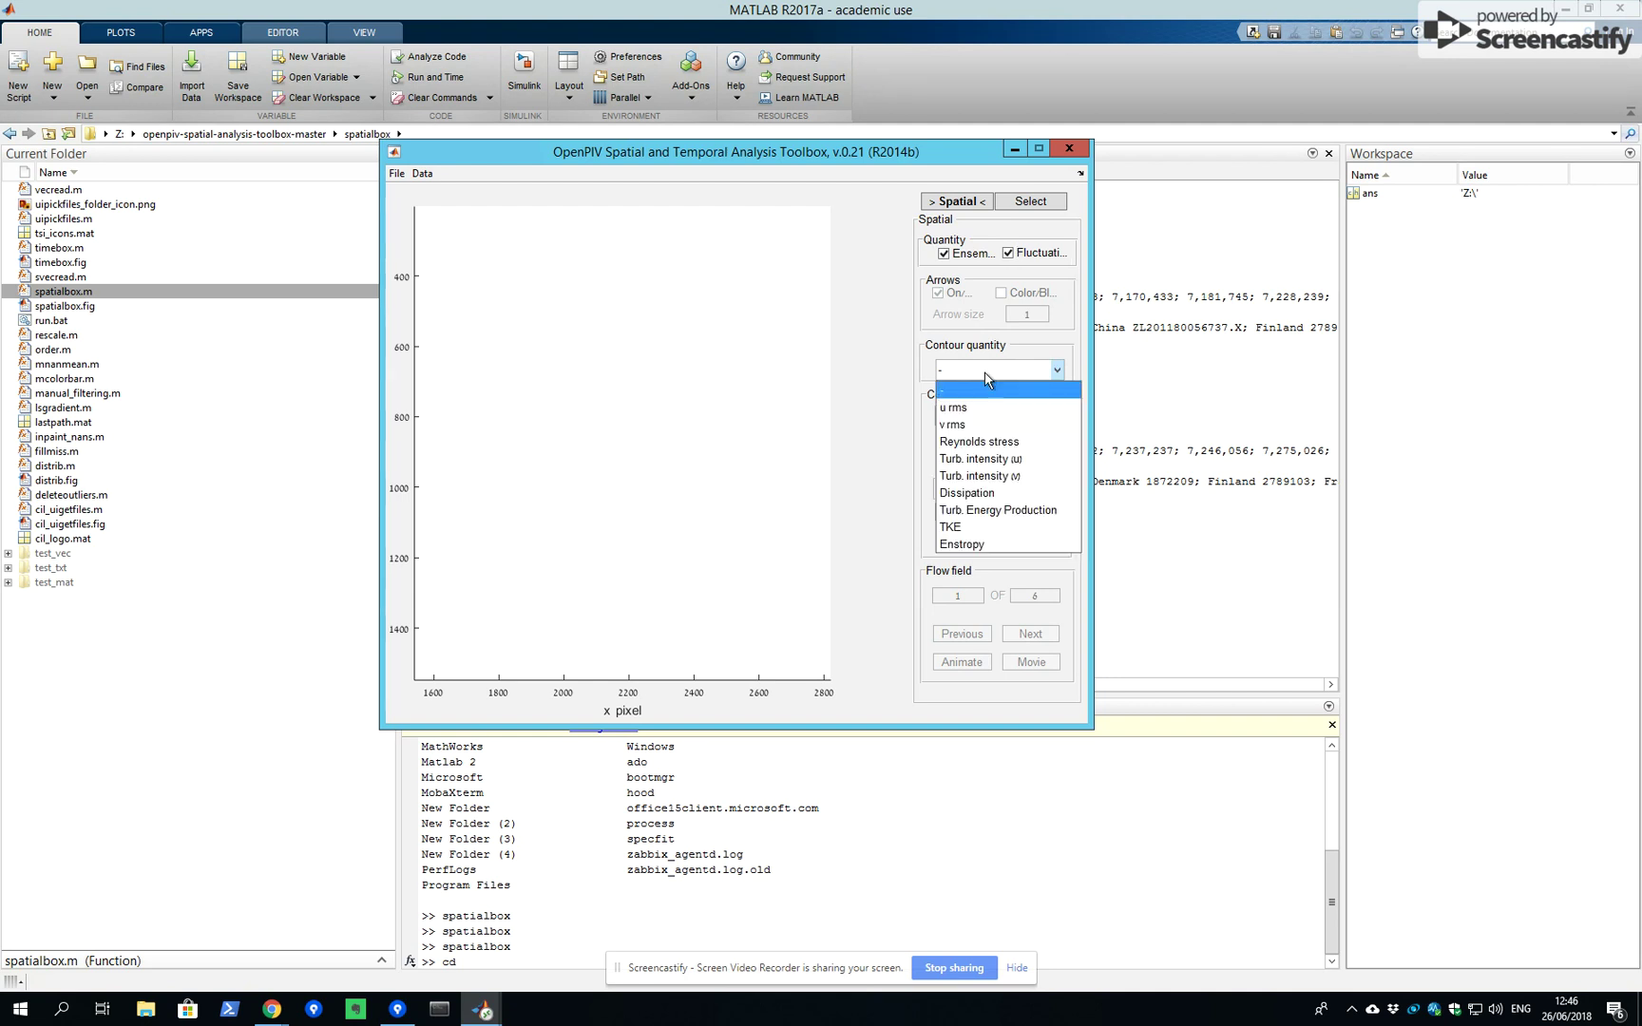
pyautogui.click(979, 442)
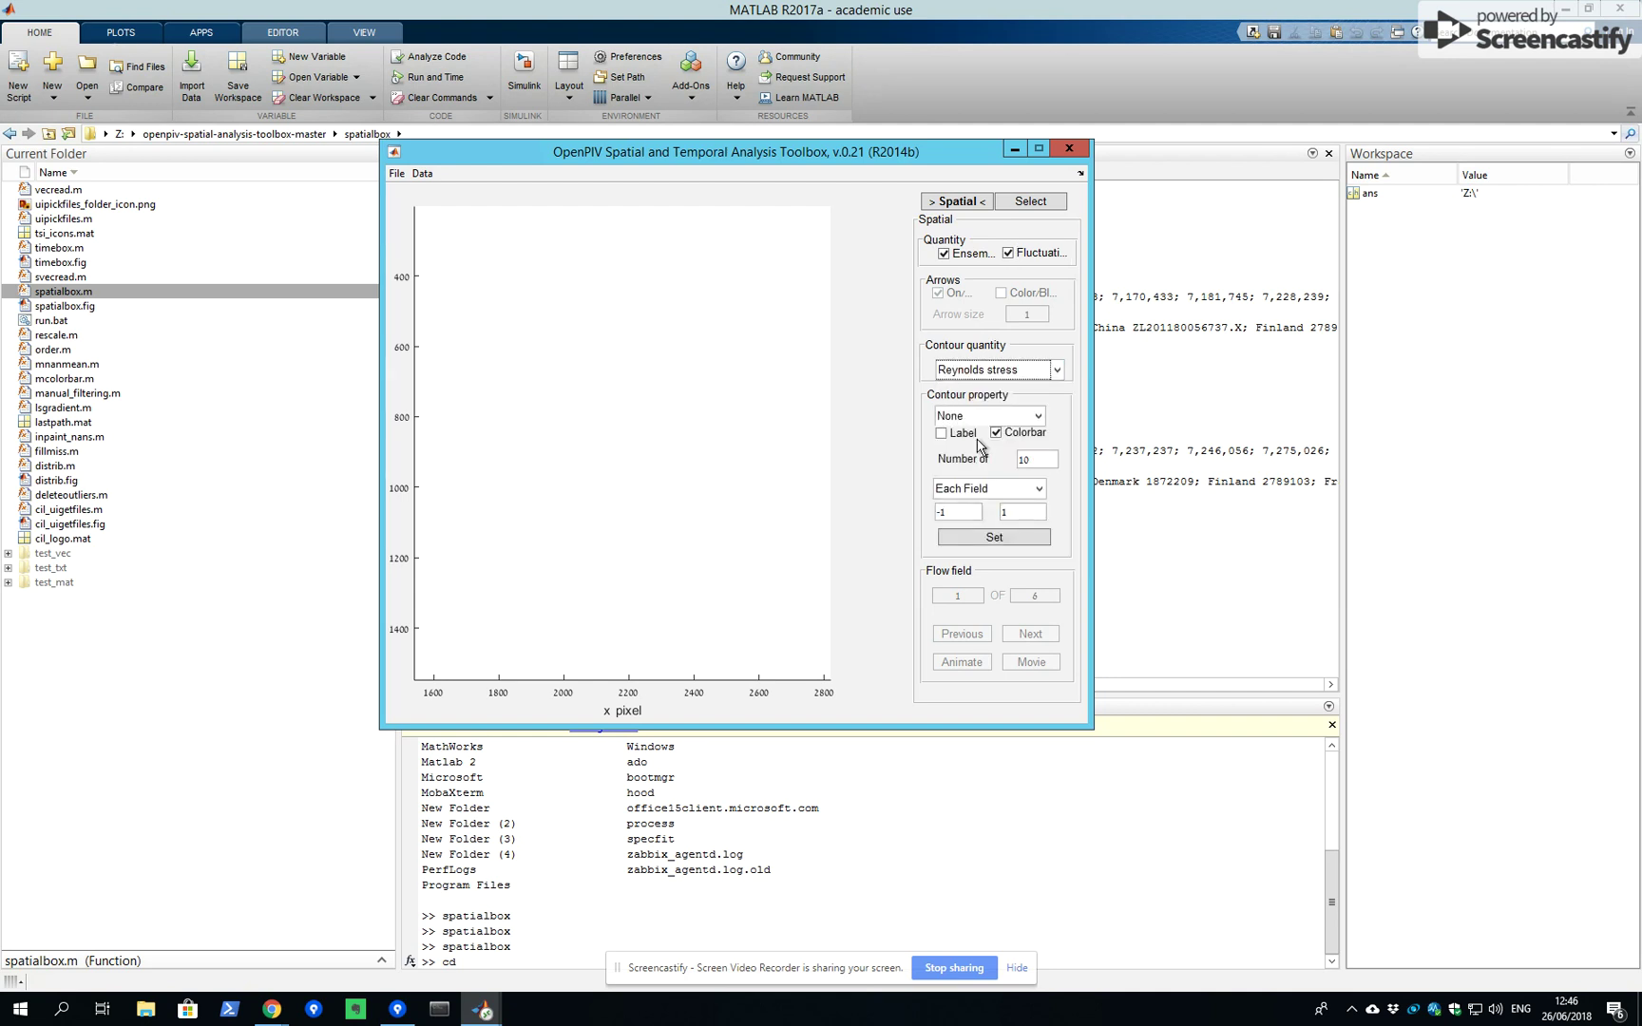
pyautogui.click(981, 538)
pyautogui.click(967, 421)
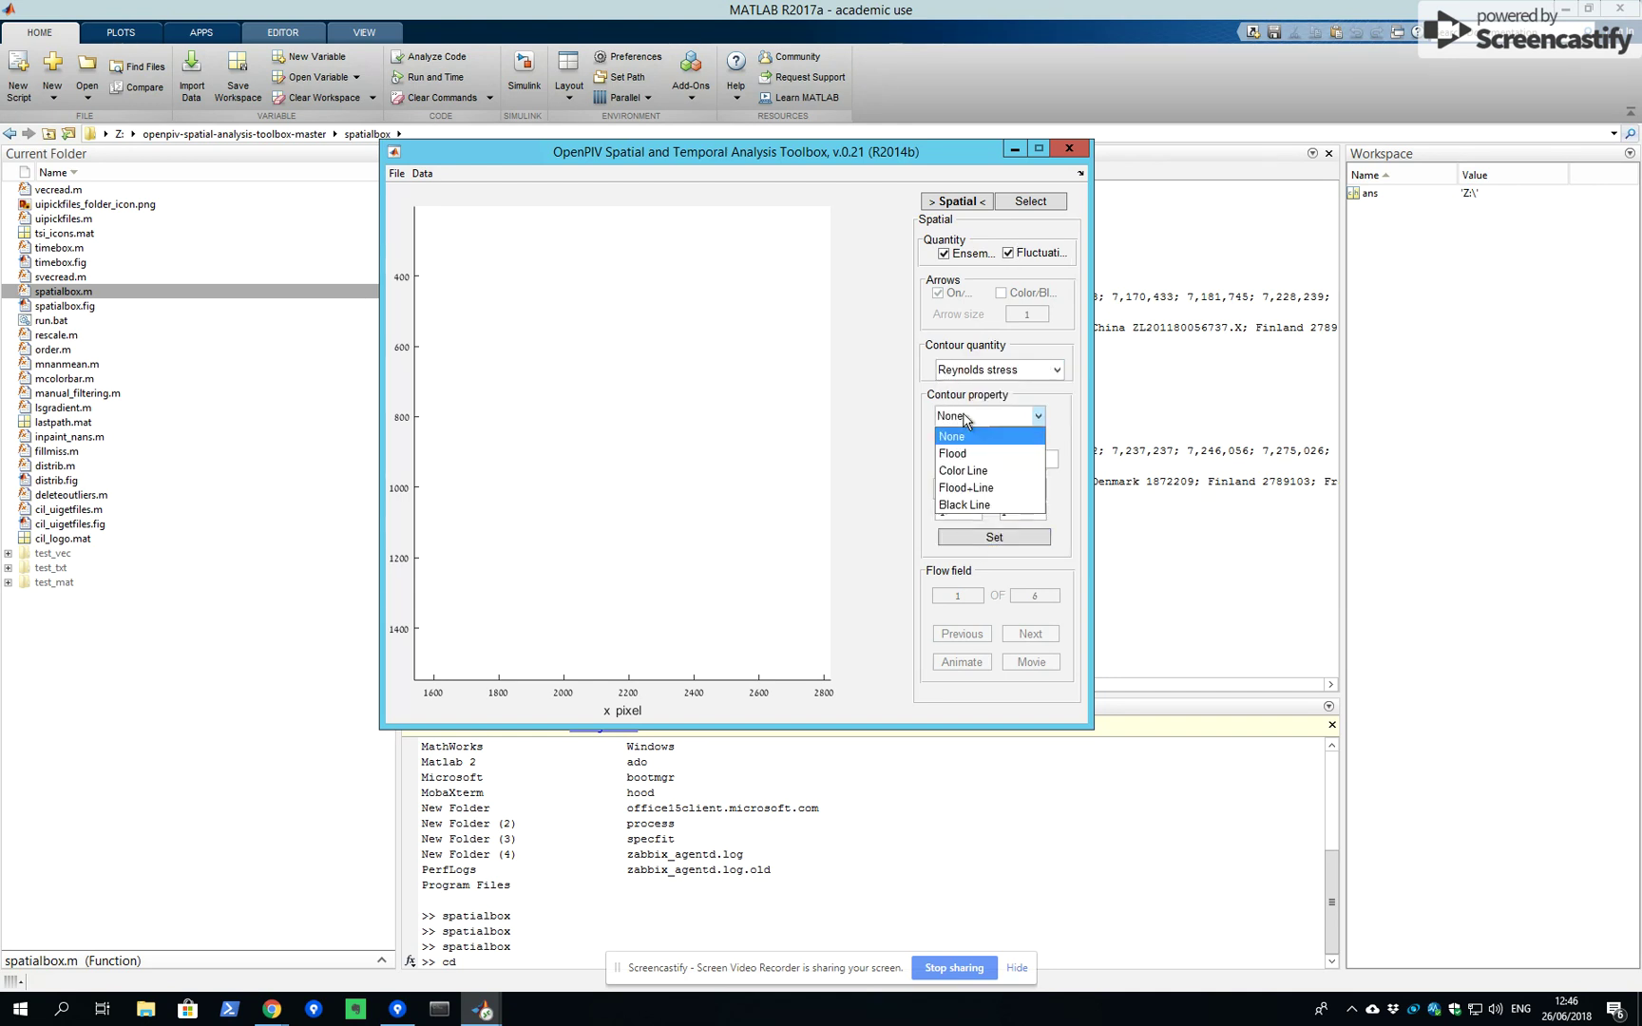
pyautogui.click(968, 455)
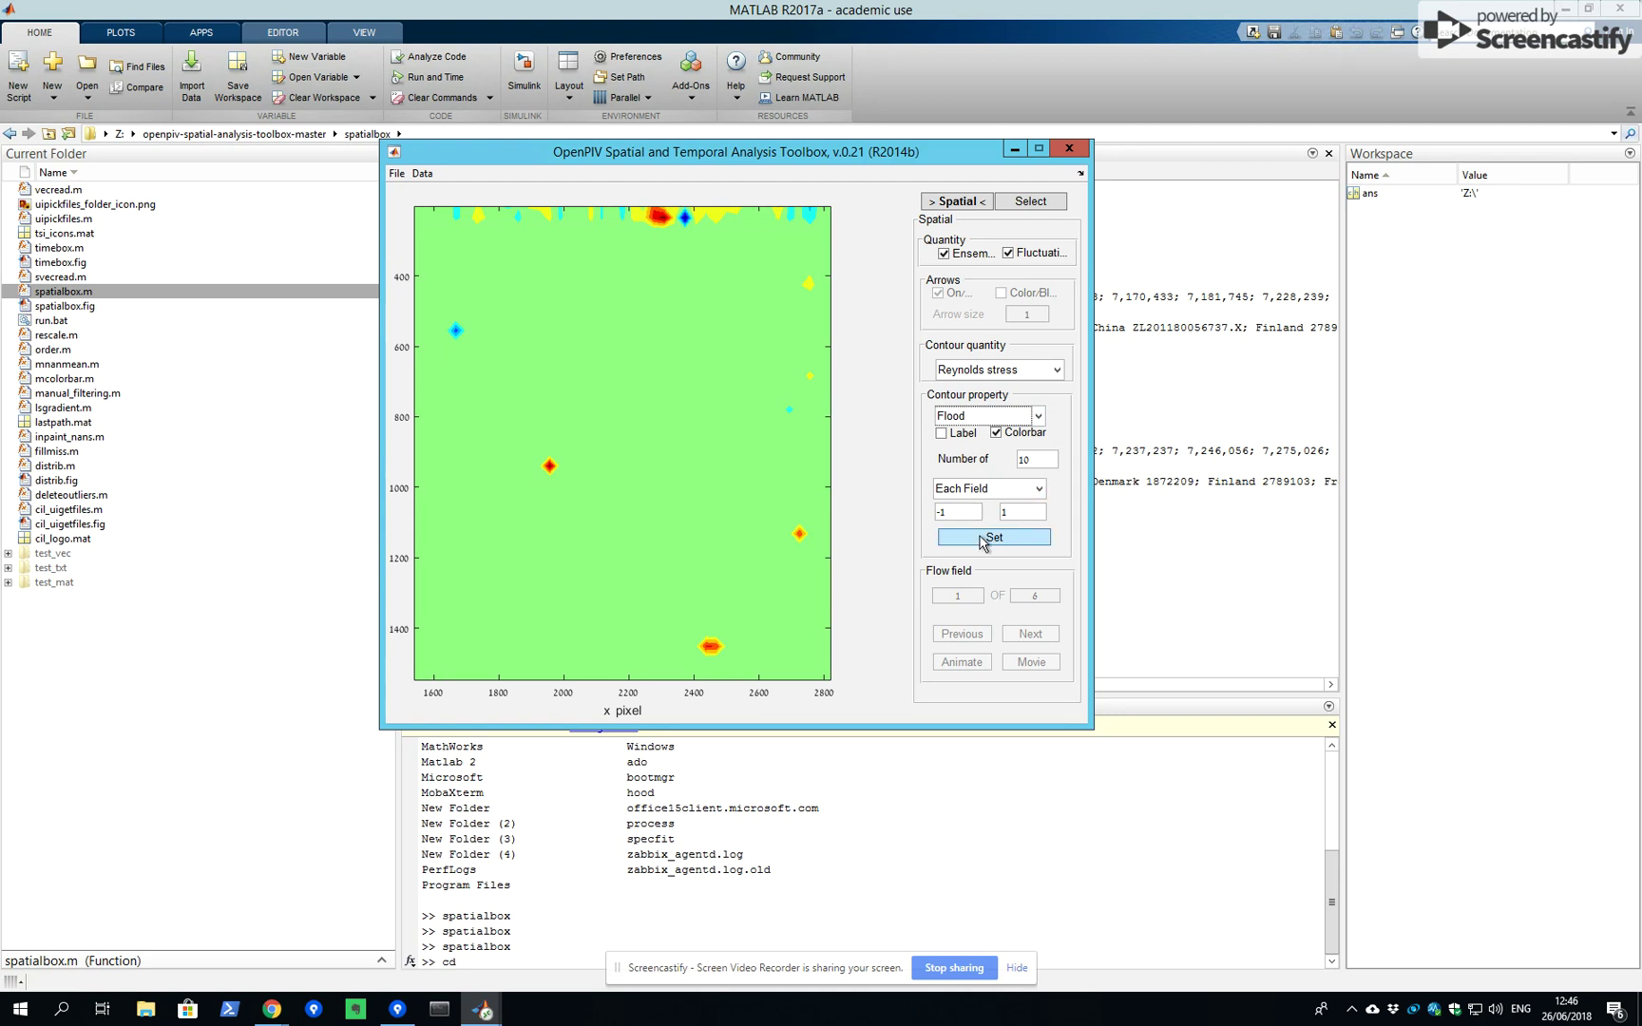
pyautogui.click(1069, 149)
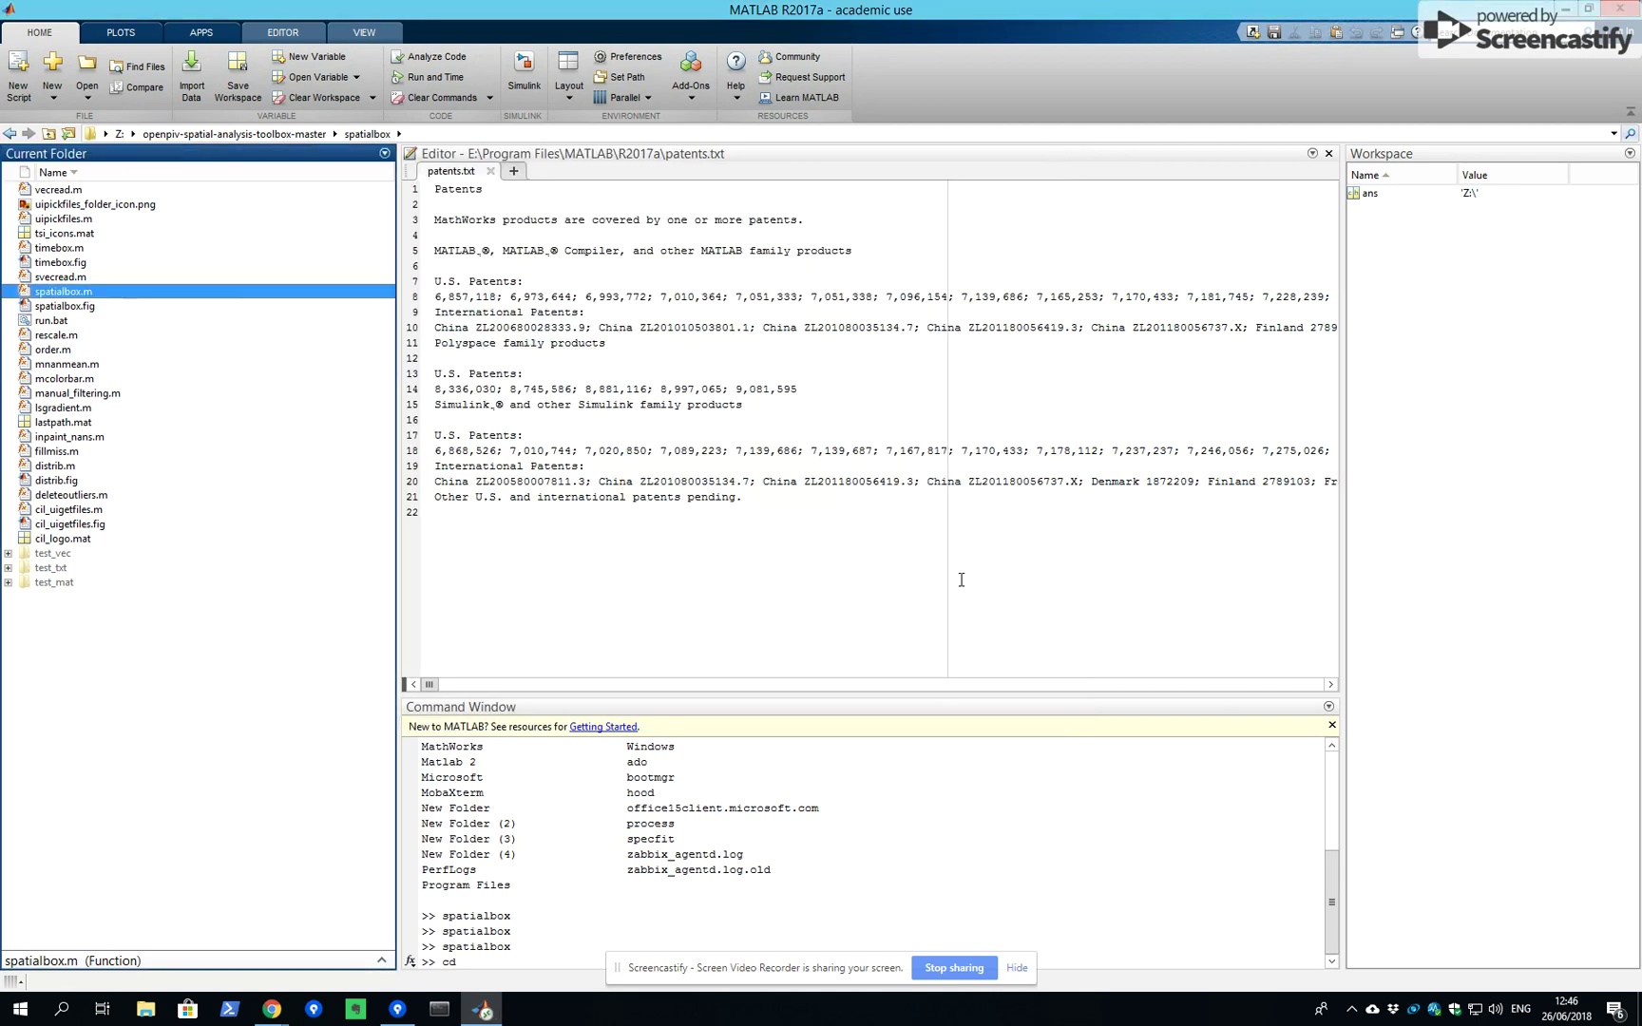